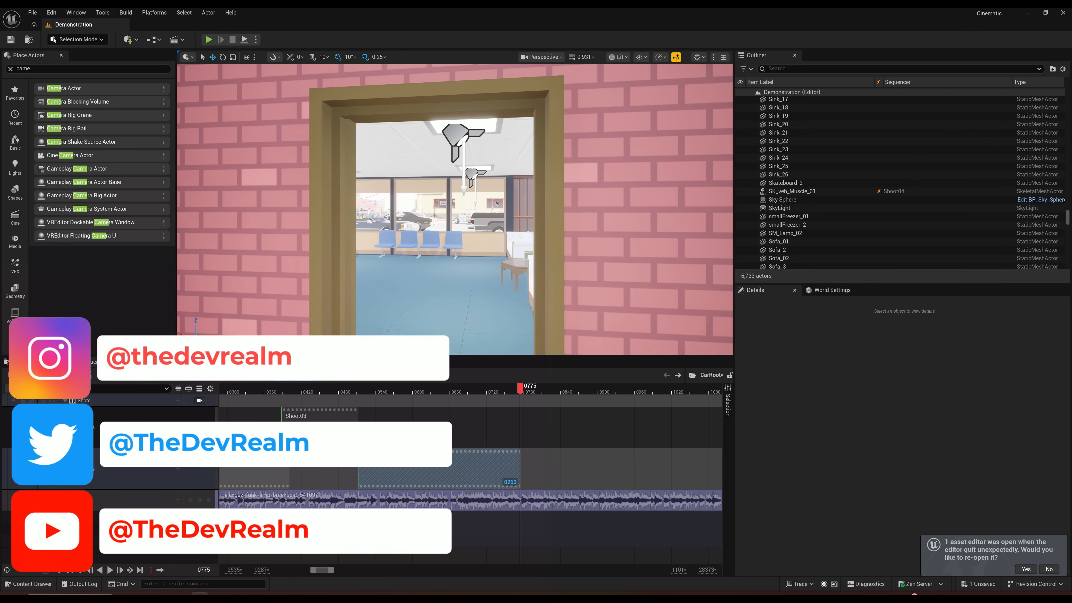
Step: Create a new shot track asset at frame 775, saved as Shoot05 in the Car/shot folder
mouse_move(580, 264)
right_down()
mouse_move(709, 260)
mouse_move(438, 260)
mouse_move(603, 260)
mouse_move(594, 279)
right_up()
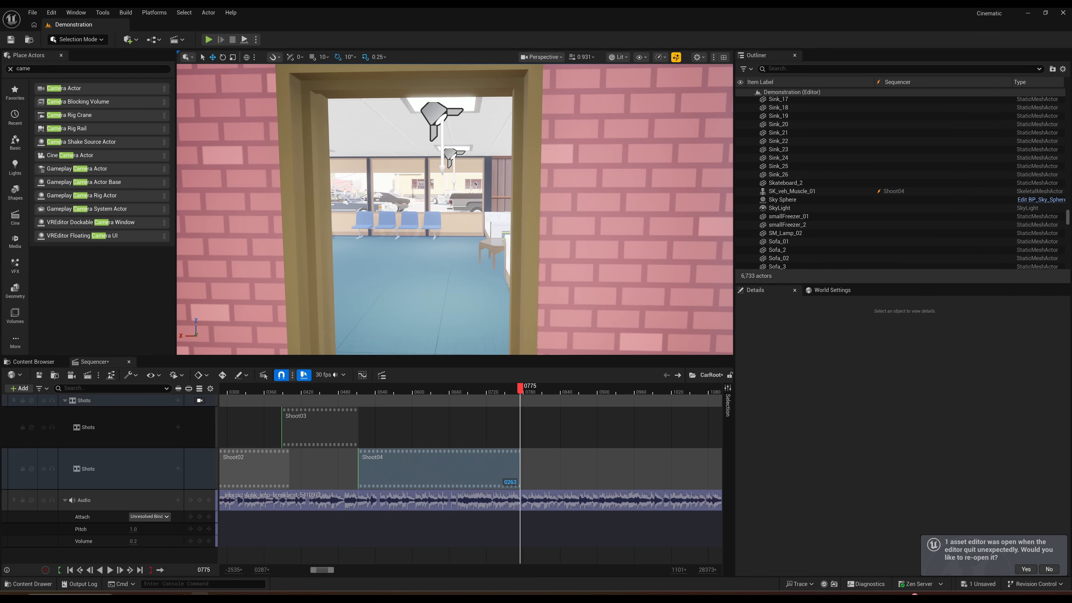
click(542, 434)
drag(333, 570, 378, 570)
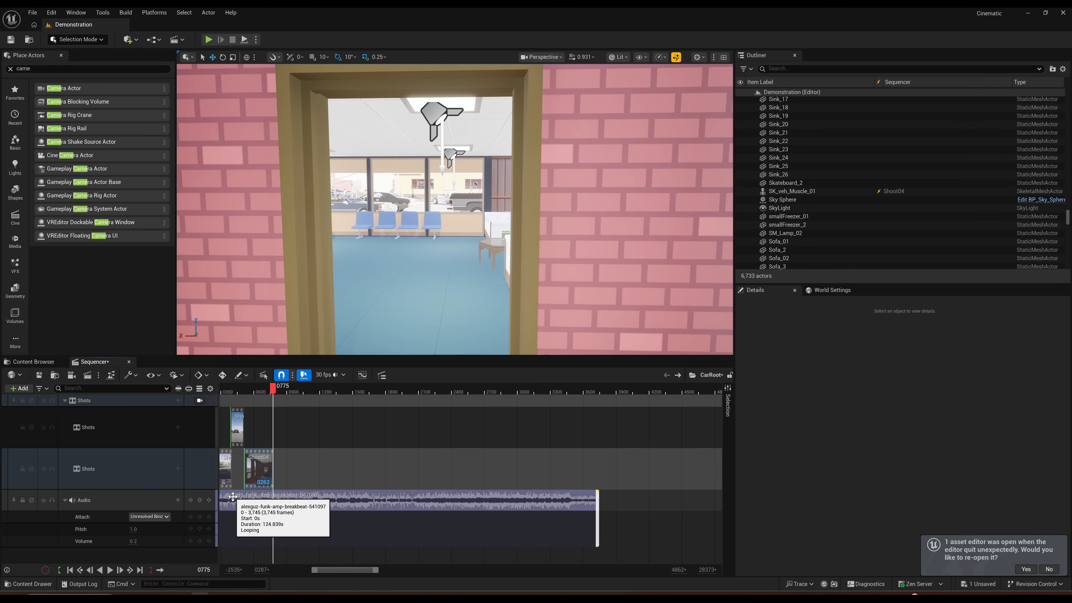
right_drag(371, 295, 420, 255)
key(a)
key(w)
key(w)
key(w)
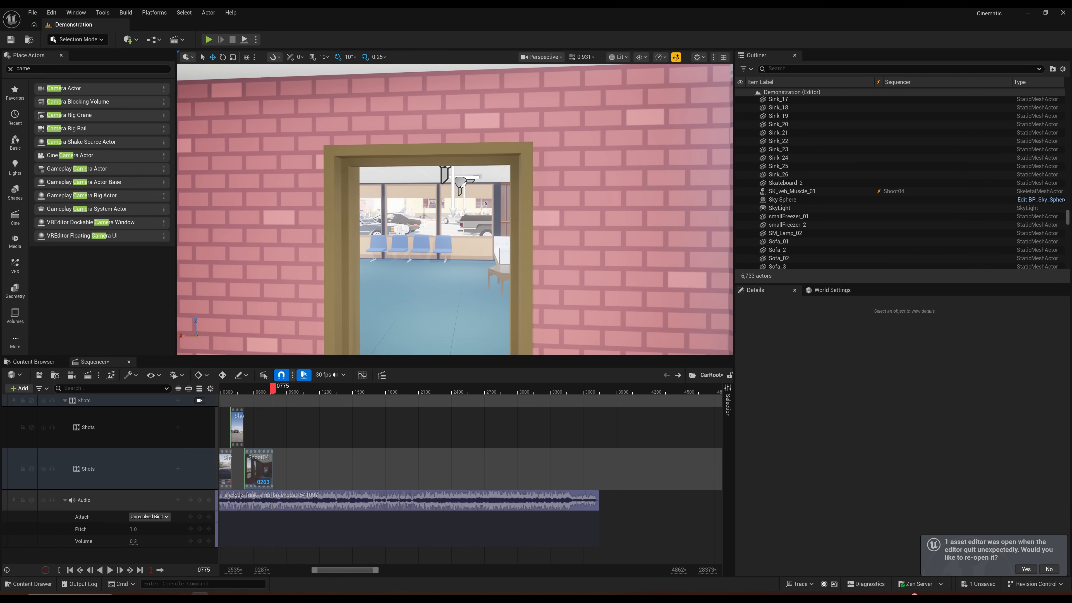
click(179, 398)
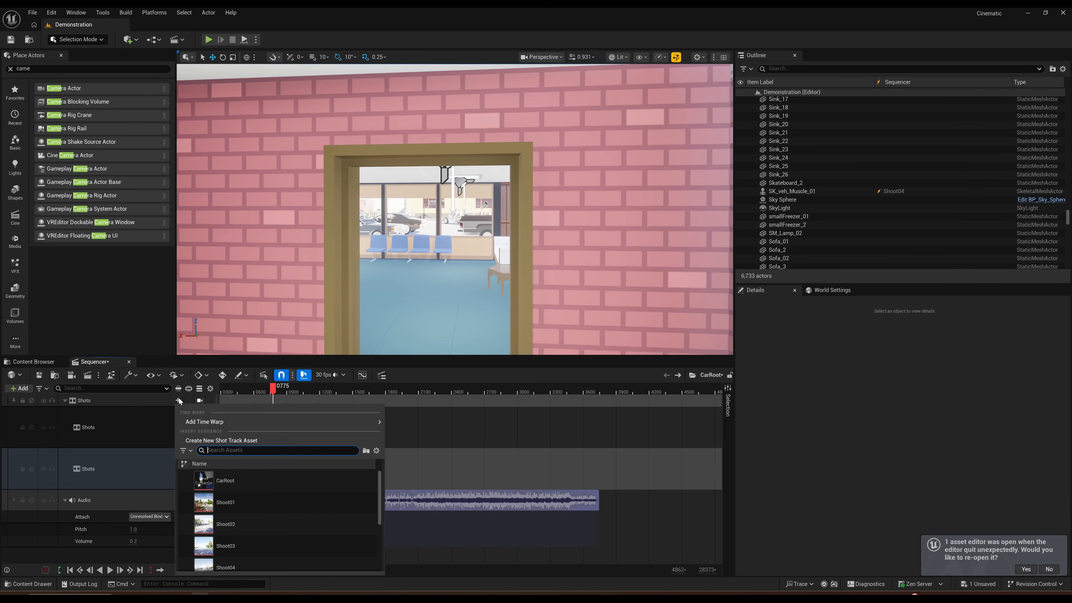
click(213, 439)
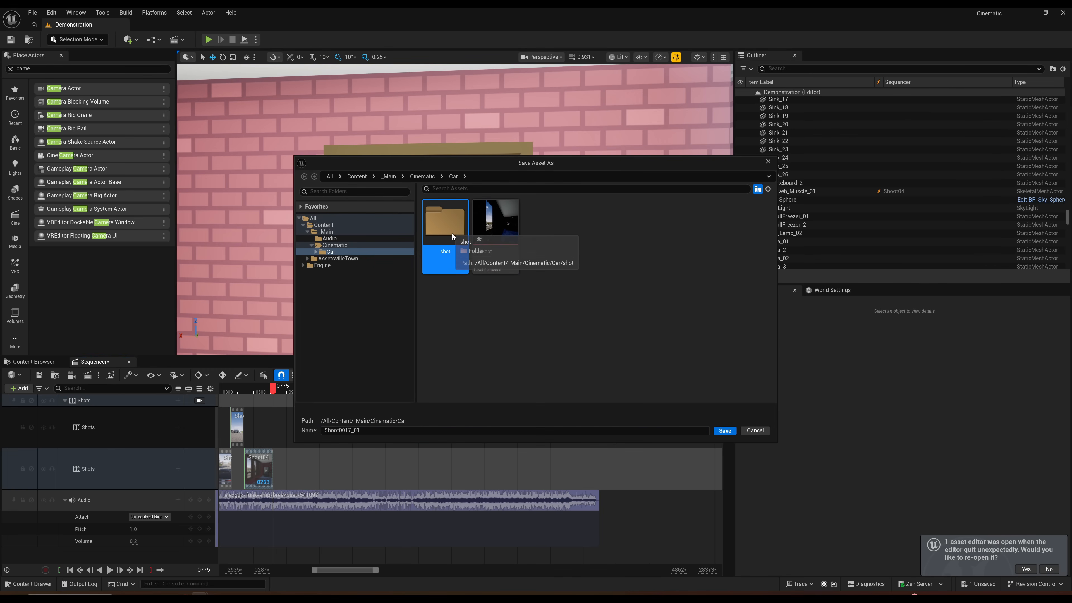
double_click(453, 232)
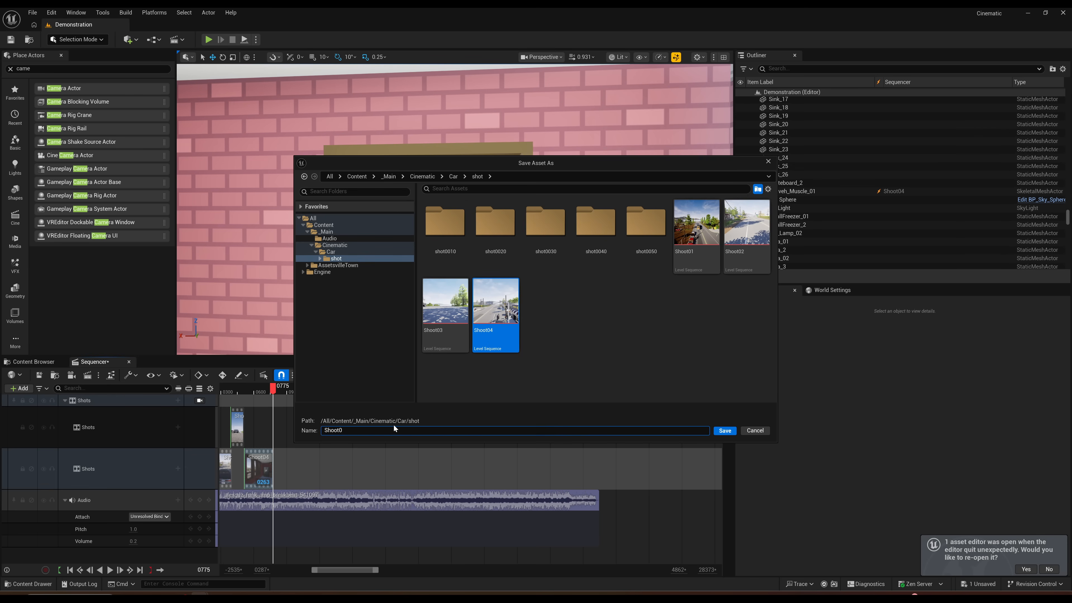
click(725, 431)
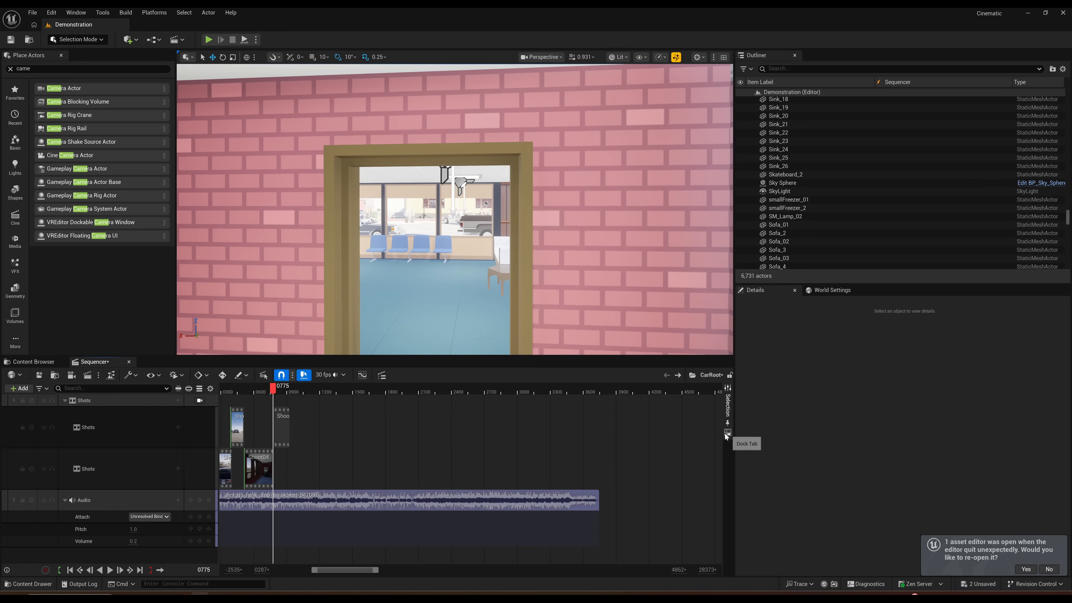
Step: Open the Shoot05 shot, place a Camera Actor inside the building, and add it to the sequence
double_click(281, 427)
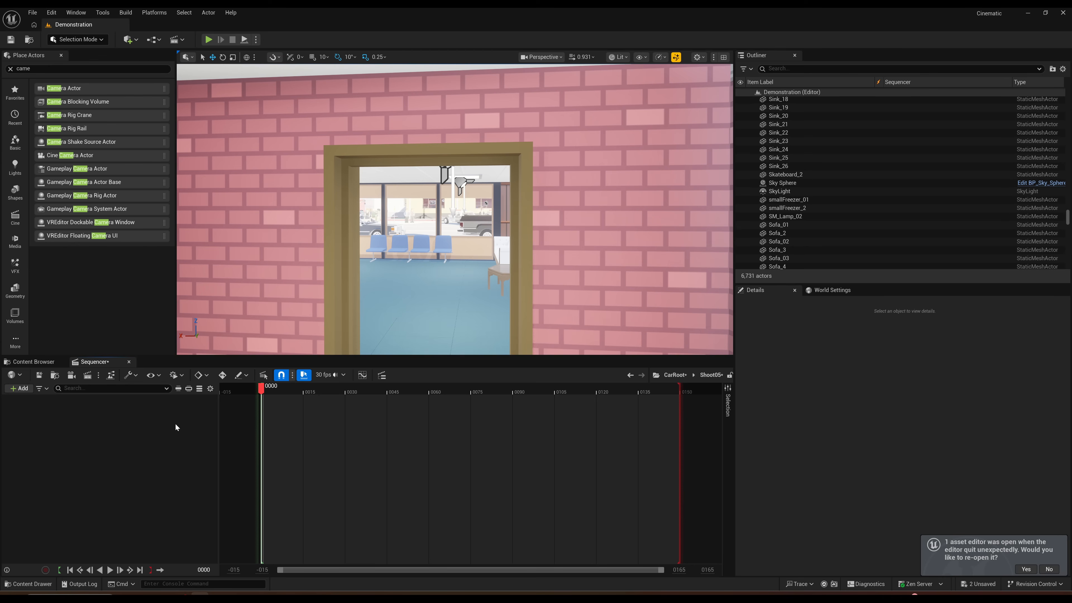
drag(72, 90, 276, 266)
drag(793, 186, 84, 422)
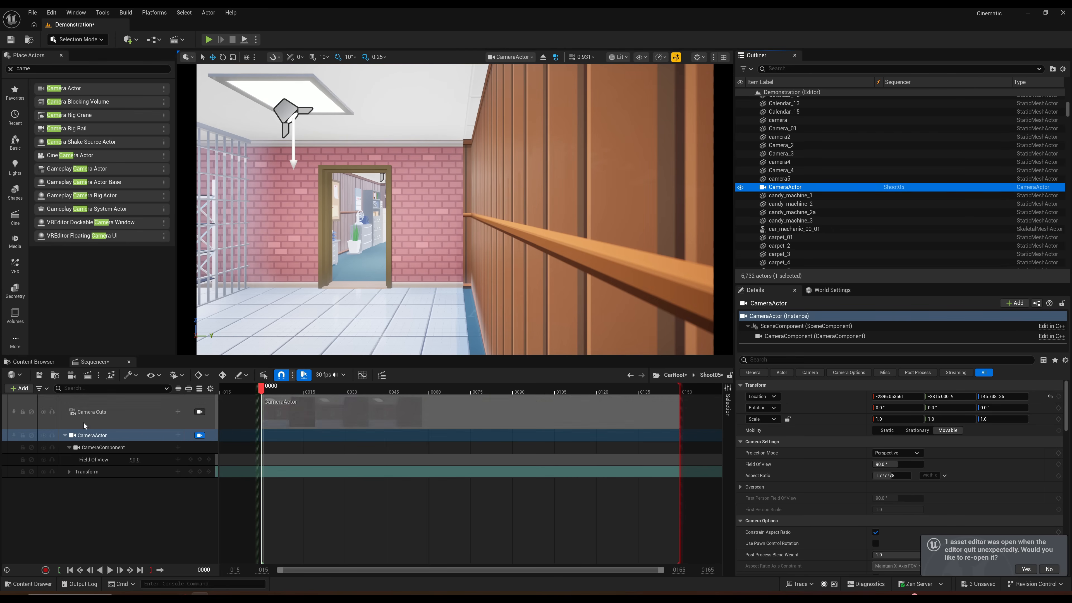
Step: Convert the CameraActor binding in Shoot05 to a spawnable
right_click(98, 435)
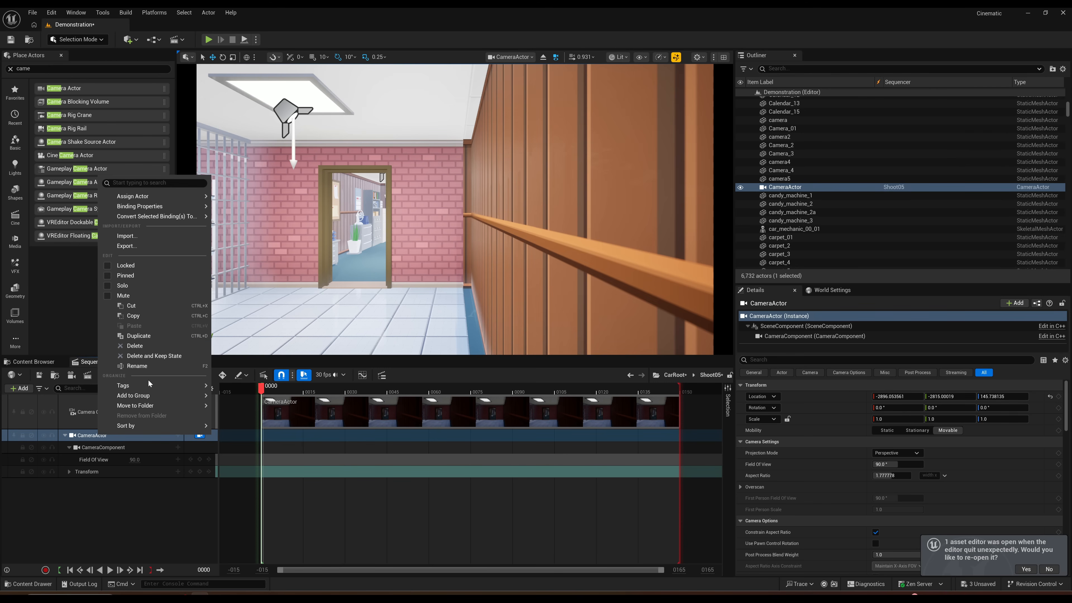
mouse_move(159, 217)
click(252, 229)
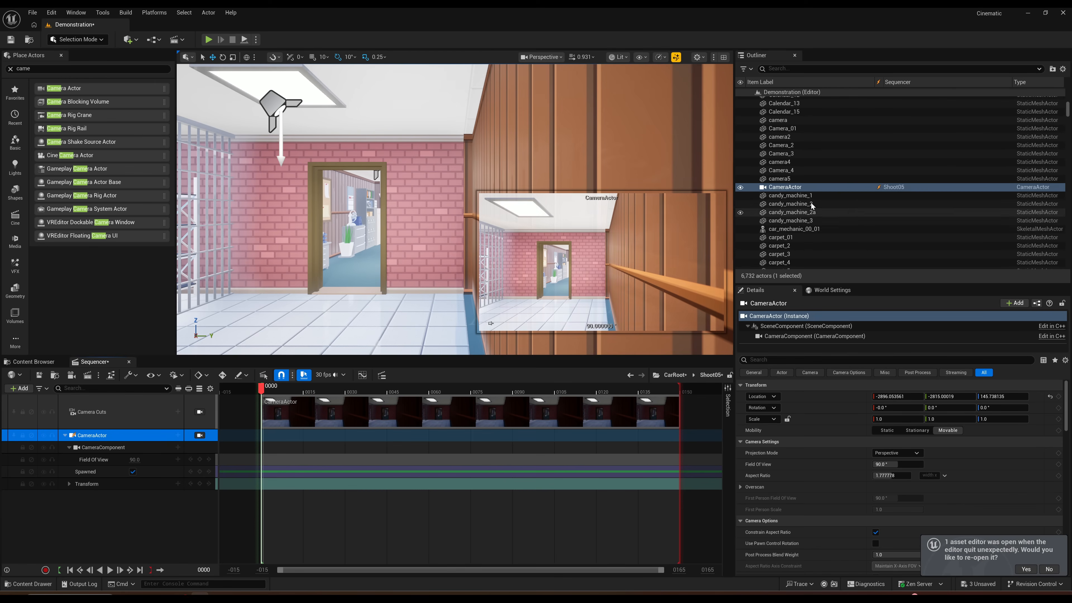
Step: Pilot the CameraActor and move it near the doorway in the pink brick wall
right_click(785, 189)
click(857, 295)
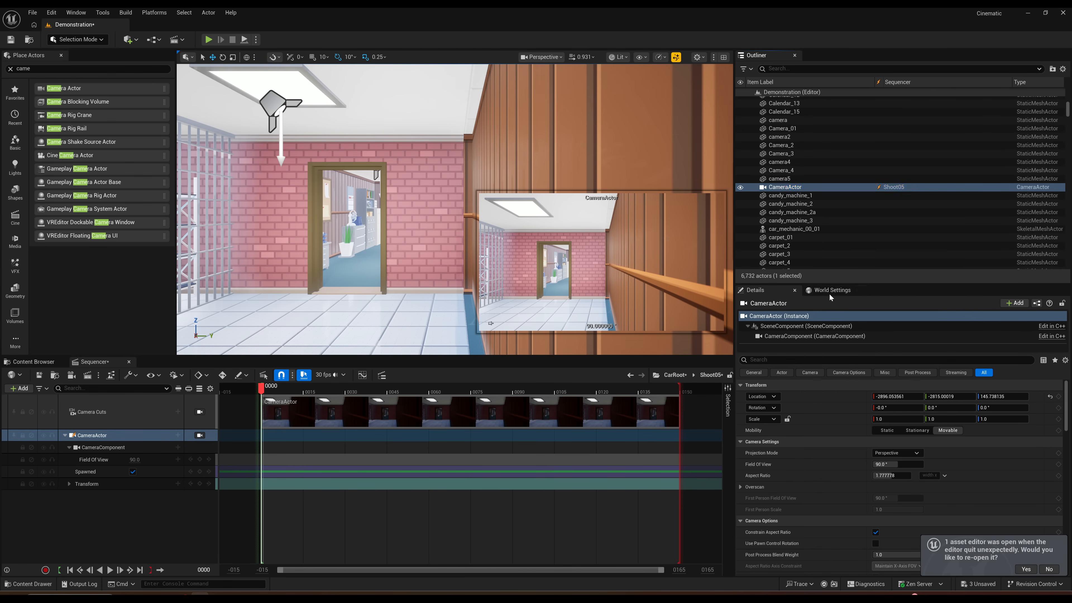
right_drag(455, 210, 192, 210)
key(w)
key(d)
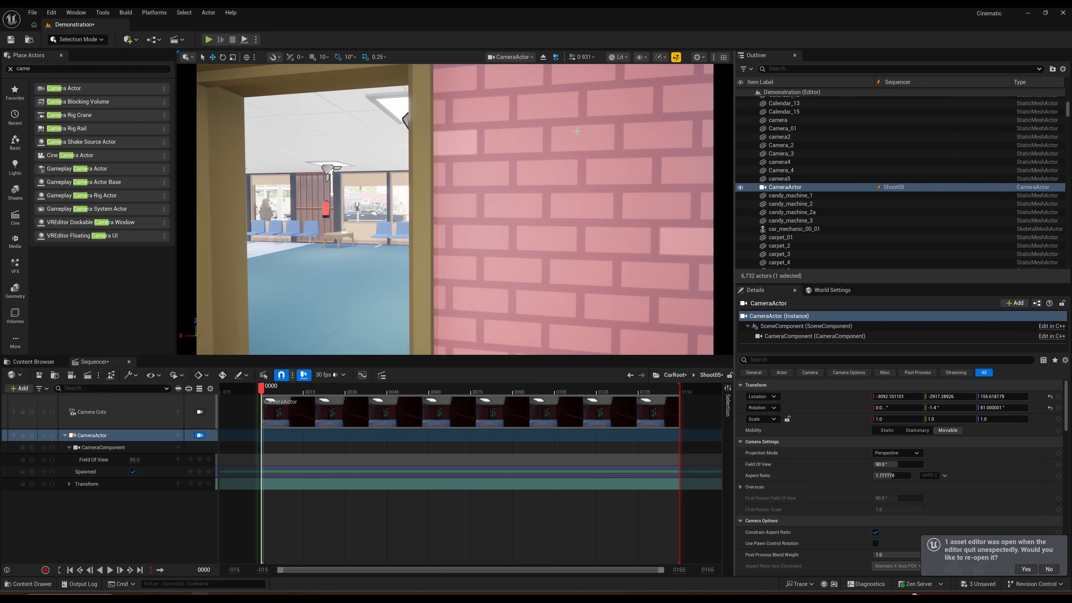
Step: Set the camera speed to 0.33, frame the waiting room through the doorway, and keyframe the camera transform at frame 0
click(587, 57)
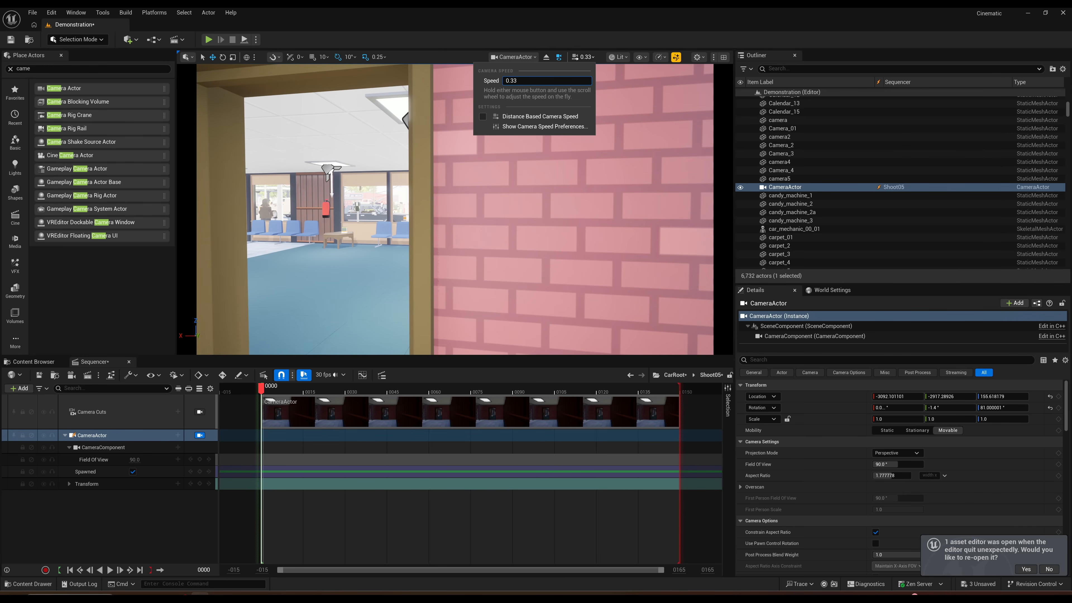
right_drag(518, 229, 493, 185)
key(a)
key(w)
key(s)
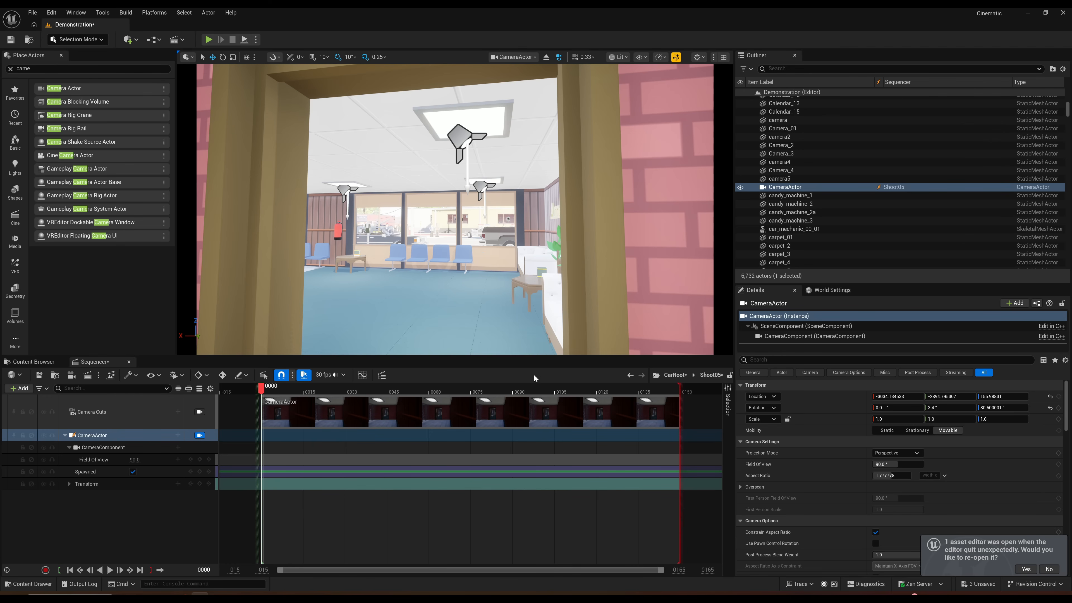
click(200, 471)
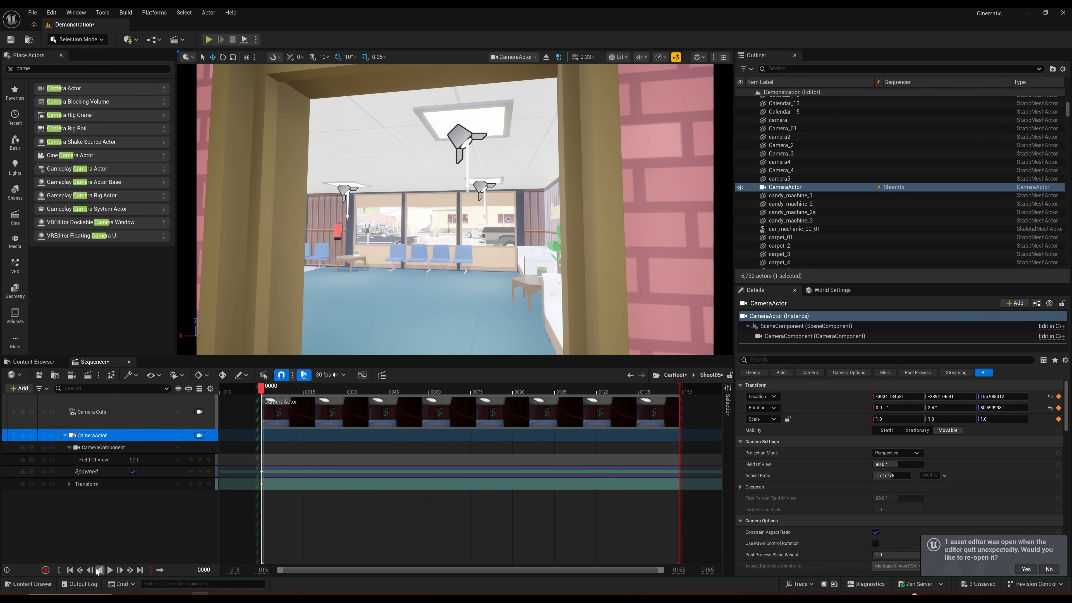
Step: Advance to frame 149, move the camera sideways to the counter window facing the lobby, and keyframe its transform
click(109, 570)
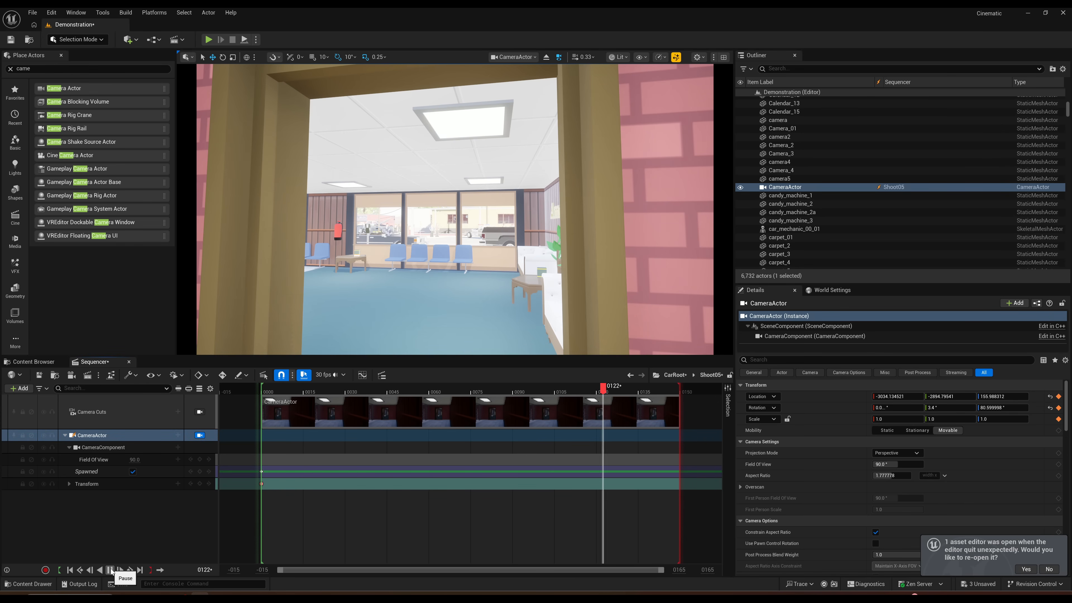
key(a)
right_drag(454, 209, 461, 212)
key(s)
key(a)
key(a)
key(a)
right_drag(552, 223, 549, 223)
key(w)
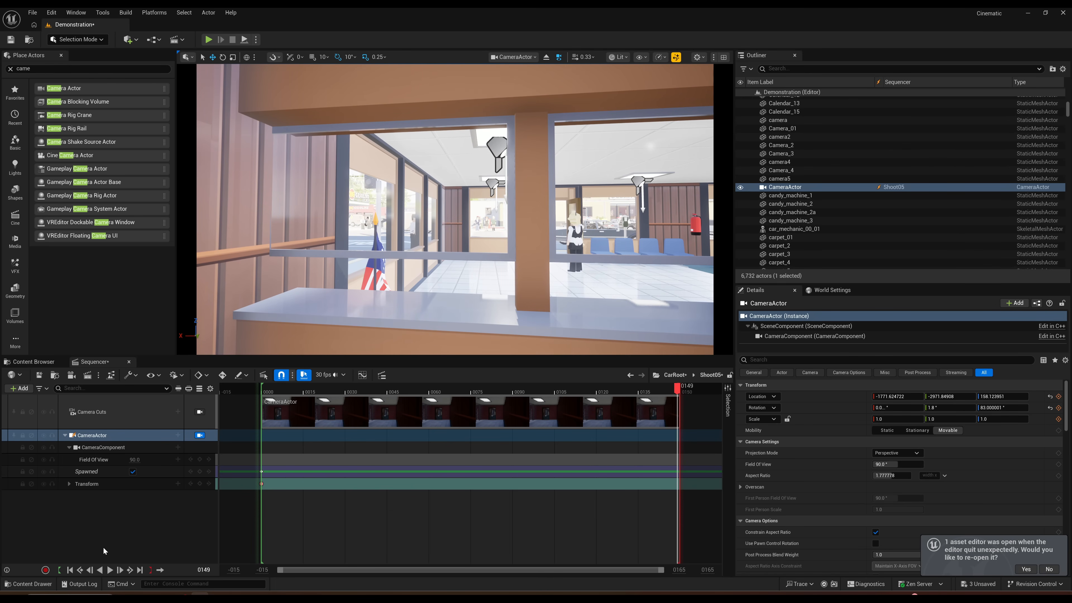
click(201, 484)
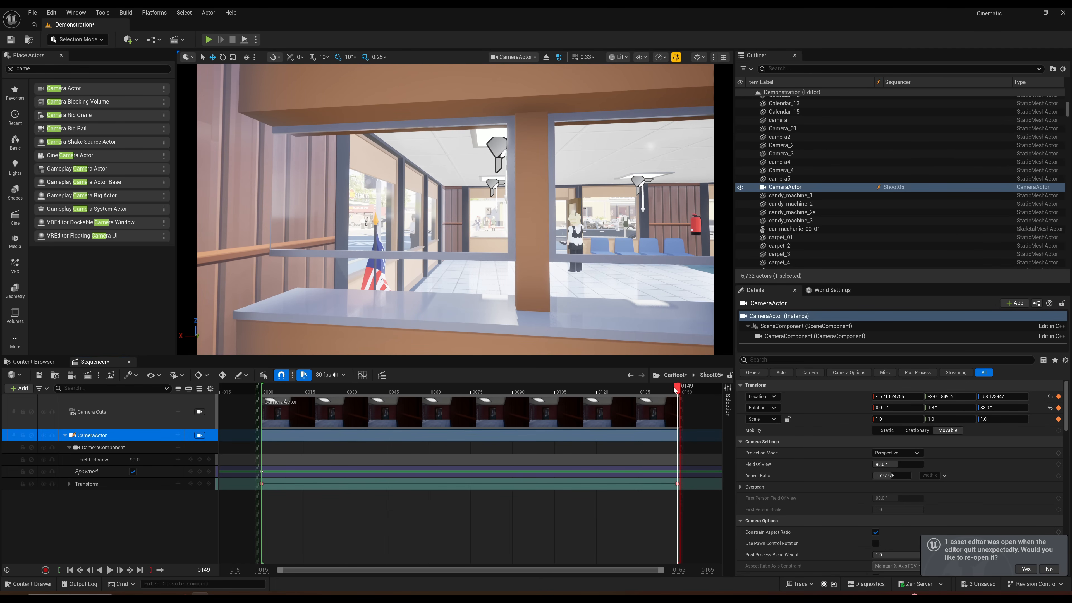
Step: Play the shot from its start to review the camera movement
drag(677, 387, 266, 392)
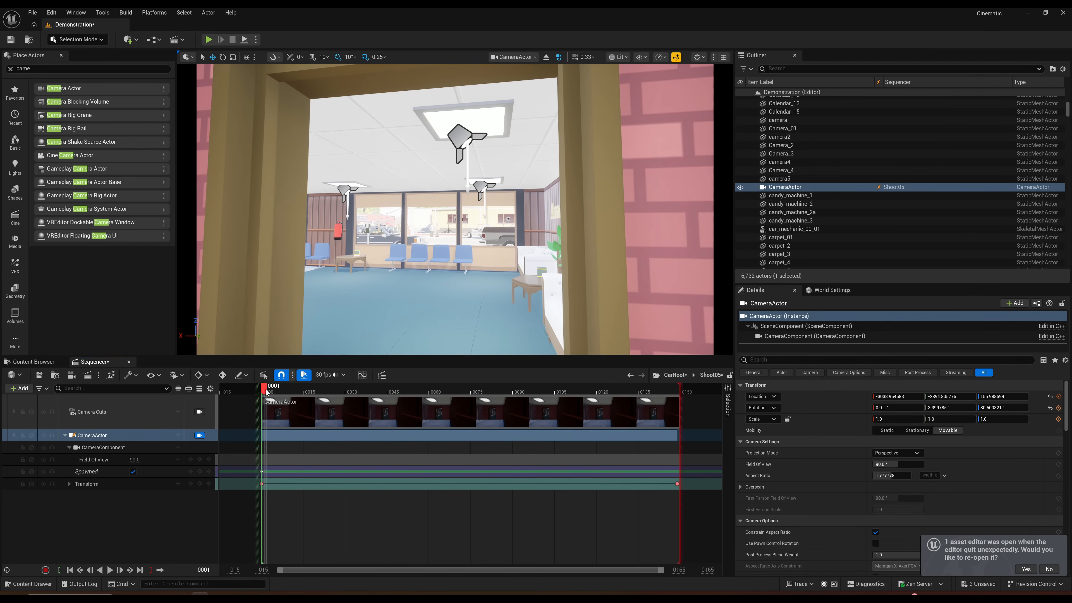
key(space)
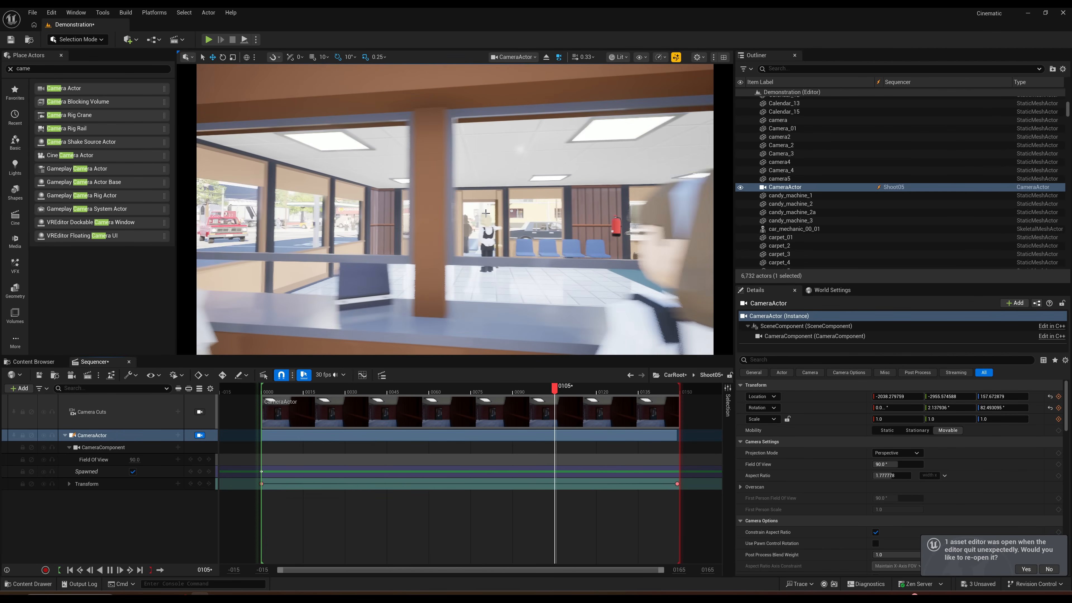
key(space)
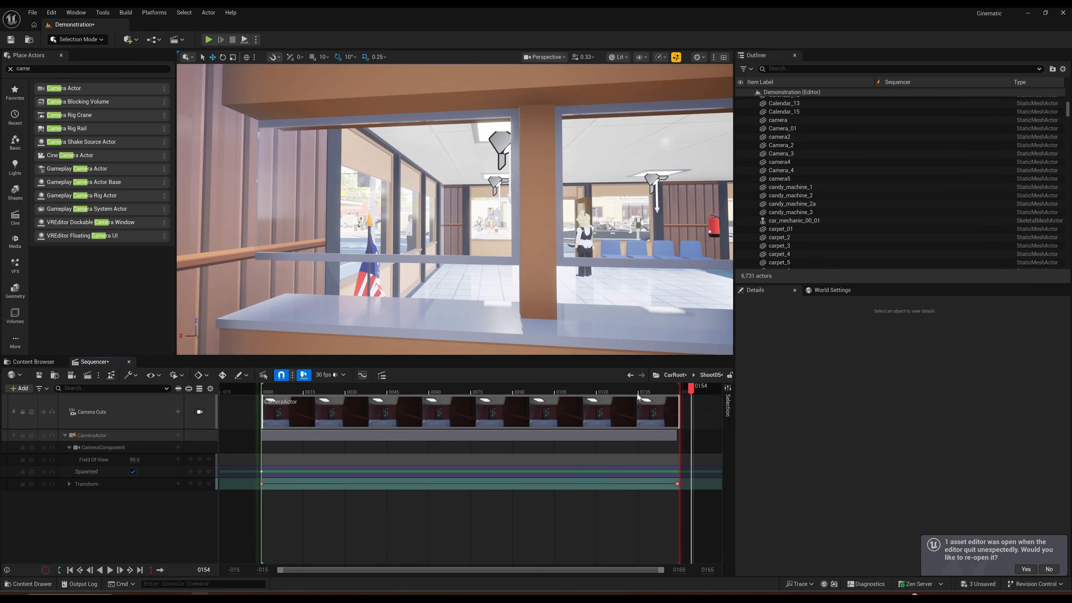
Step: Return the playhead to frame 0 and save the modified sequence assets
drag(689, 391, 262, 392)
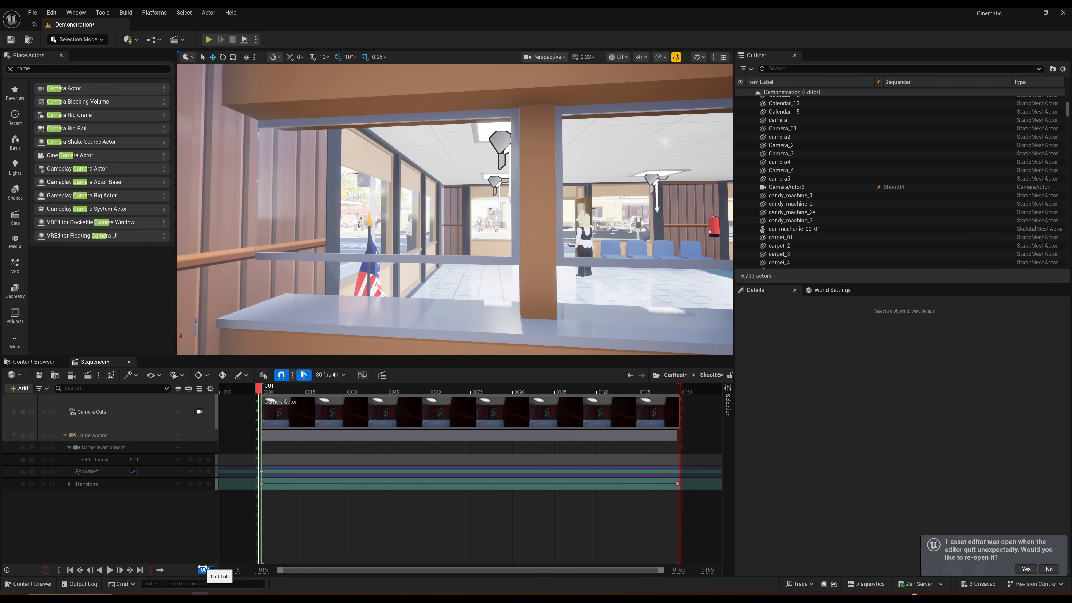
drag(202, 569, 204, 568)
key(ctrl+s)
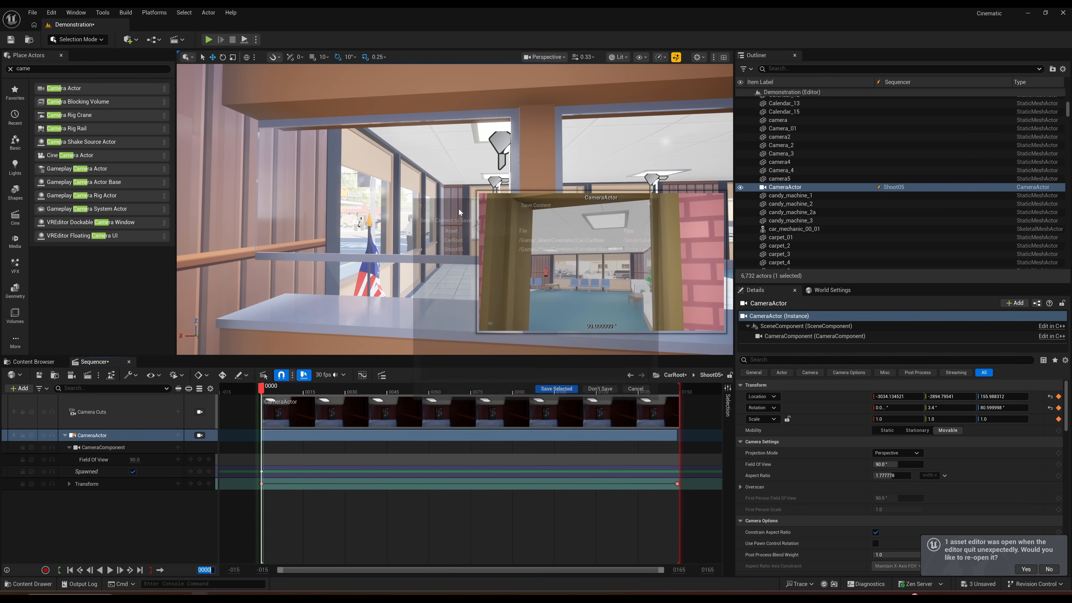
click(558, 399)
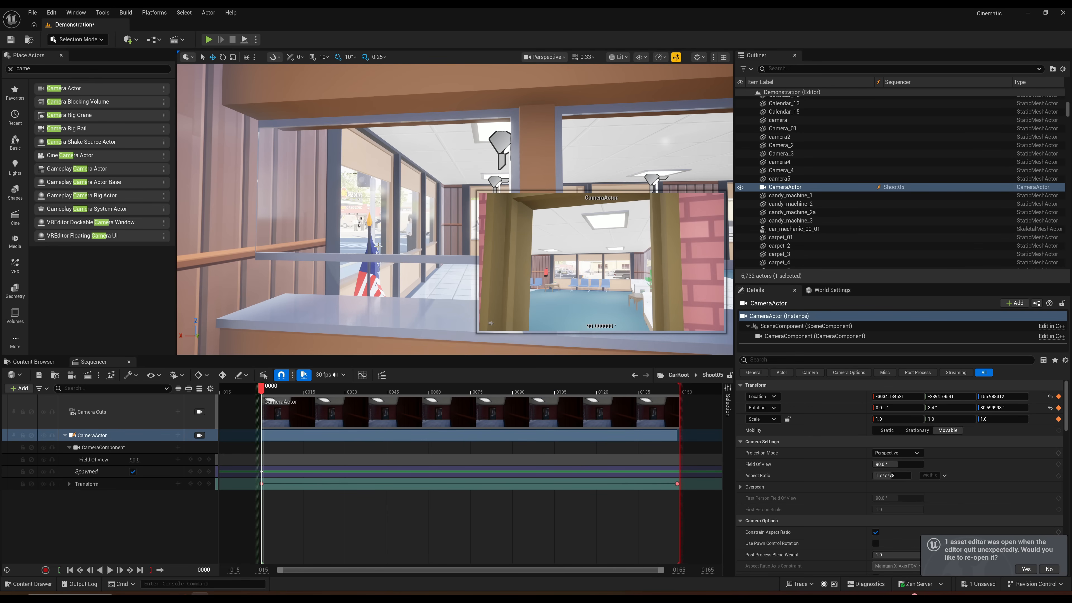
right_click(785, 187)
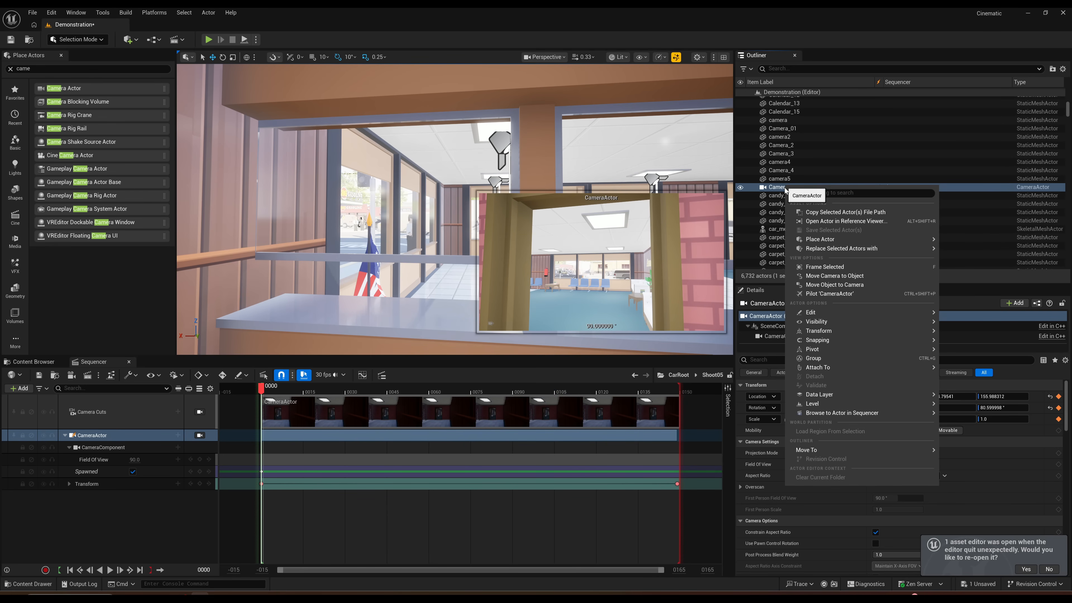
click(826, 299)
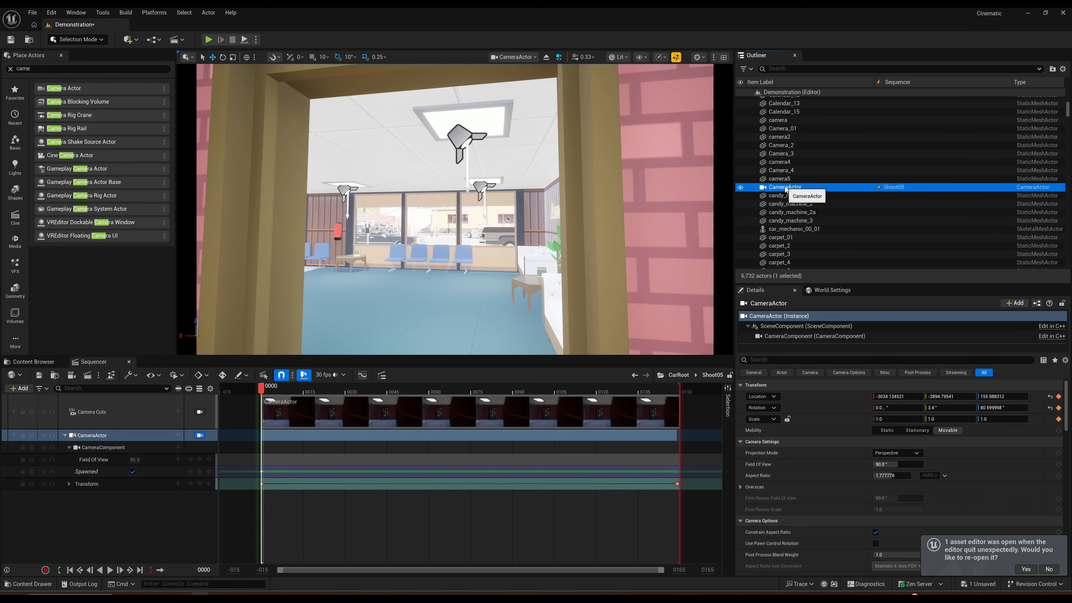
right_click(786, 188)
click(822, 295)
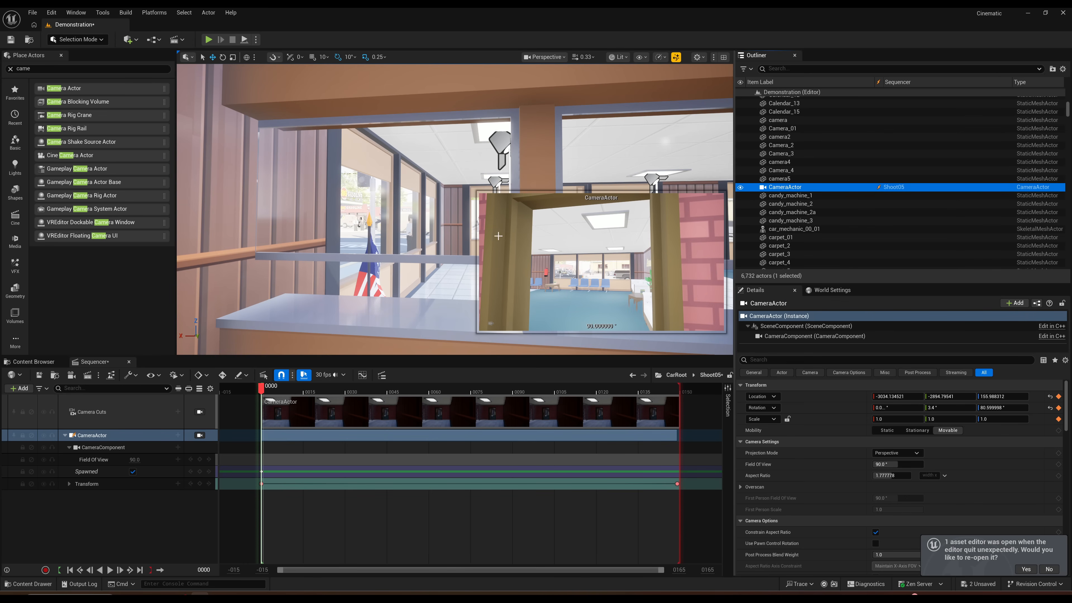
Step: Place the SK_veh_Muscle_01 skeletal mesh on the street outside the building
right_drag(455, 209, 544, 211)
click(33, 361)
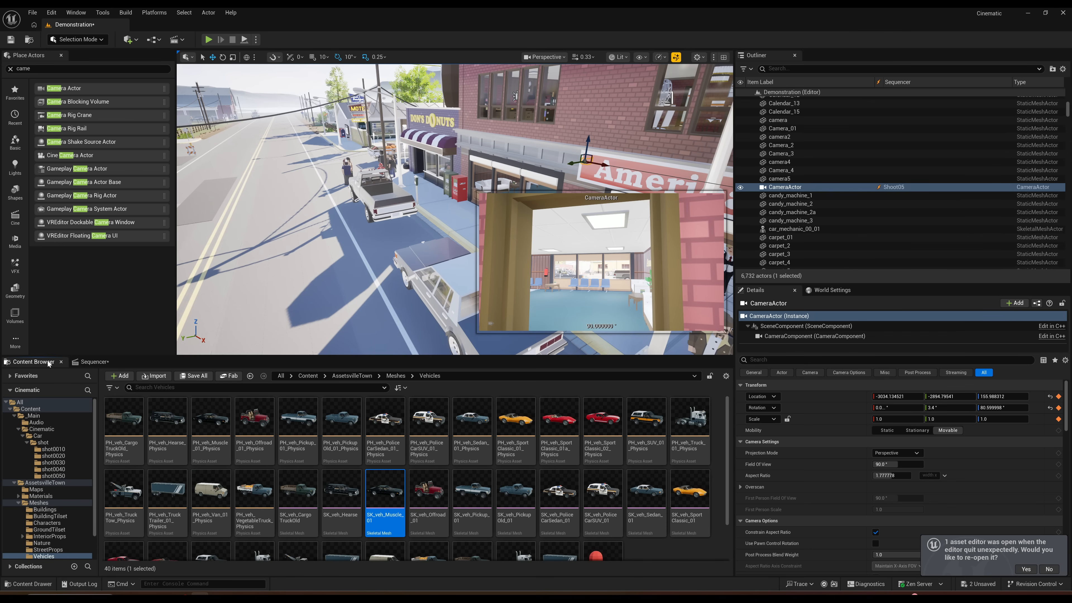
drag(385, 491, 193, 228)
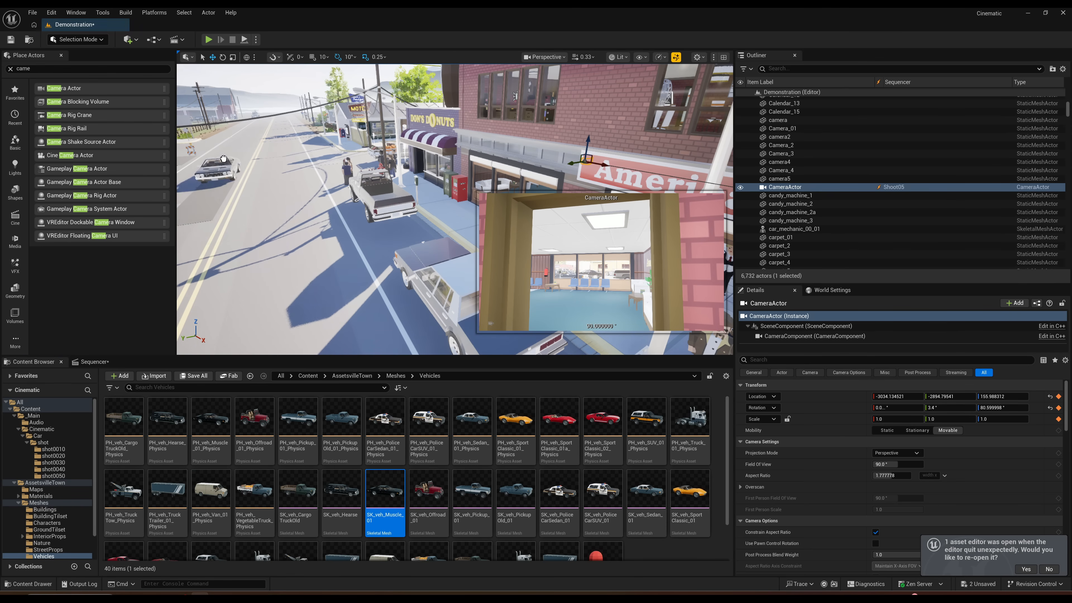
drag(270, 163, 270, 165)
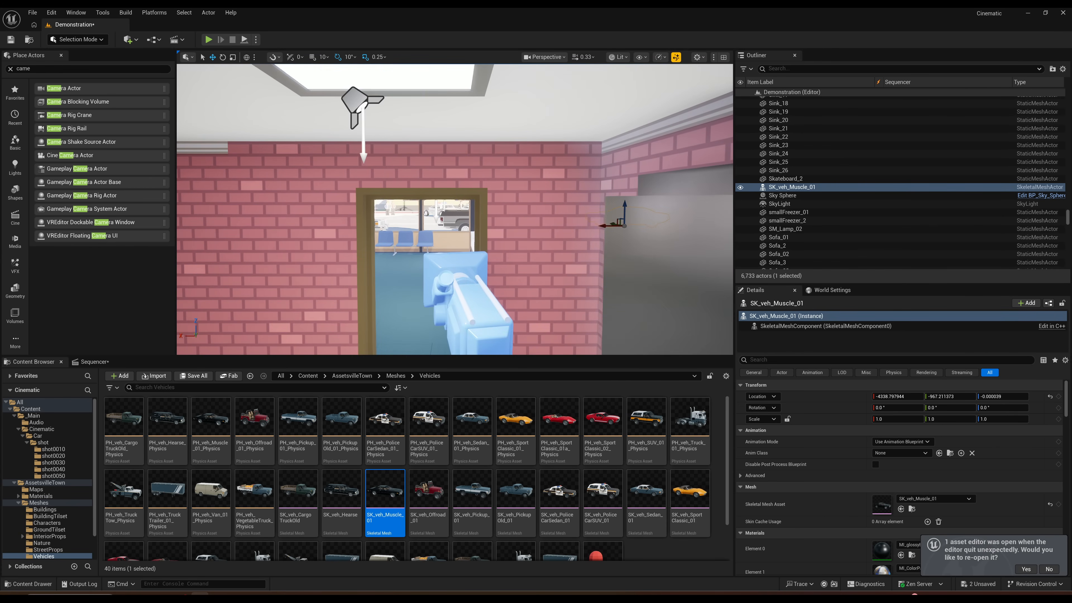
Step: Move the muscle car along the street to X about -2993 and return to the Shoot05 sequence
click(493, 292)
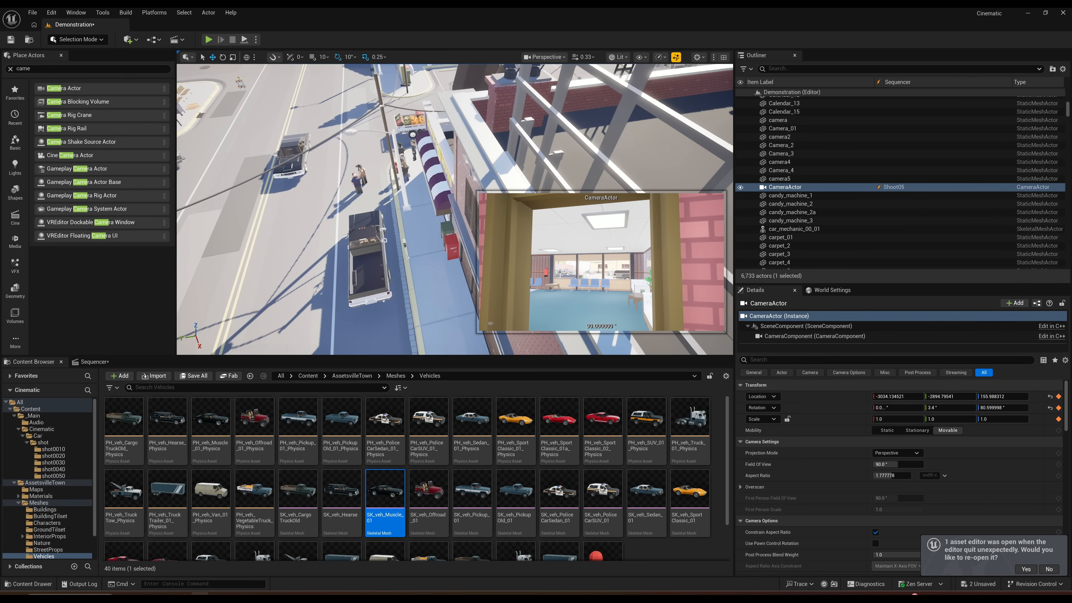
click(301, 180)
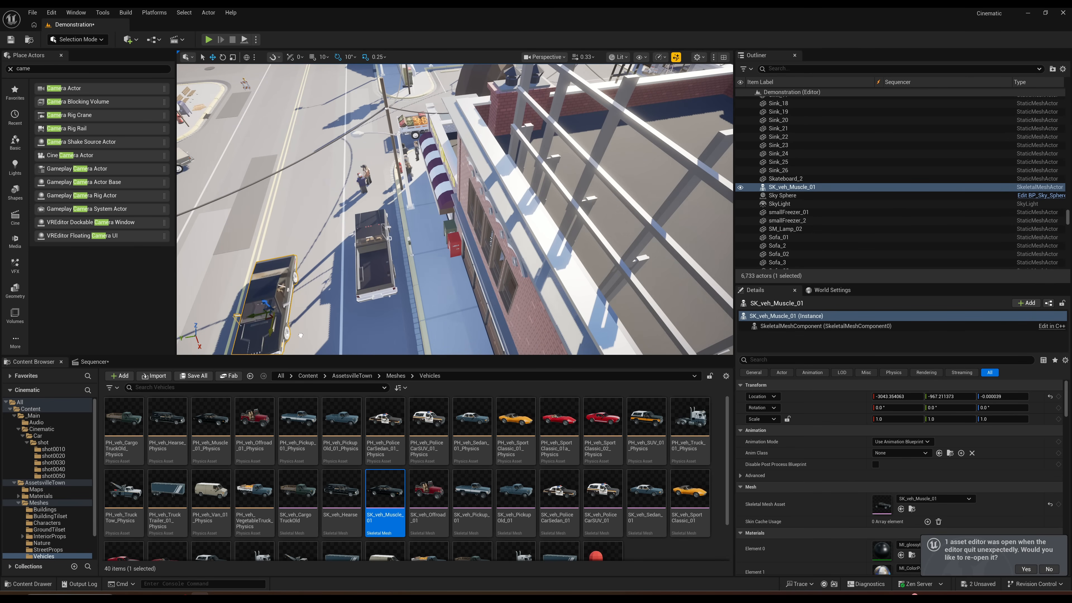
drag(303, 344, 303, 346)
right_drag(303, 346, 439, 345)
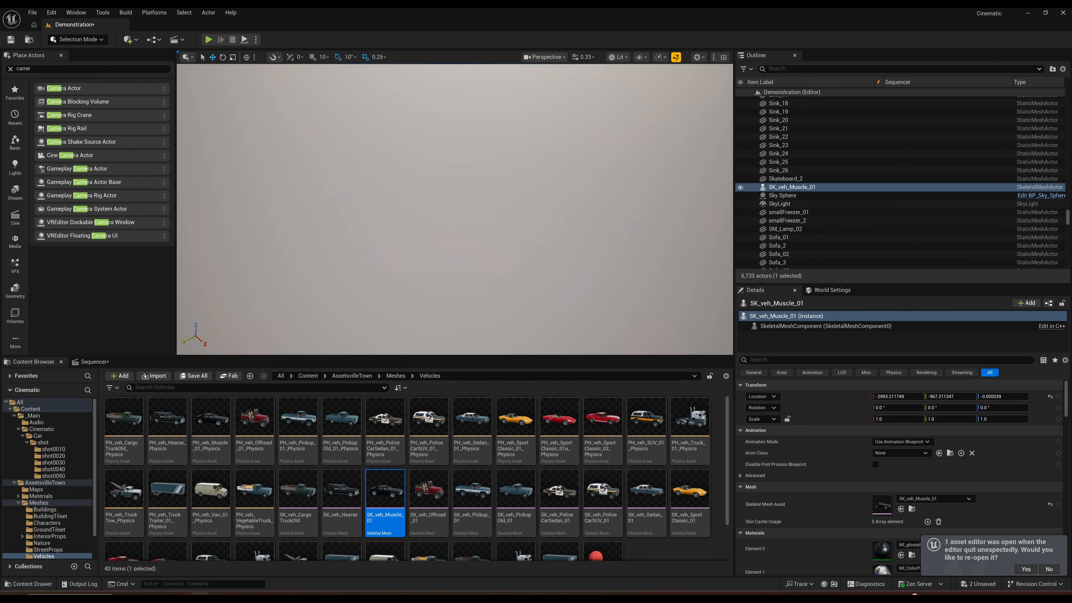
right_drag(439, 220, 443, 242)
click(95, 362)
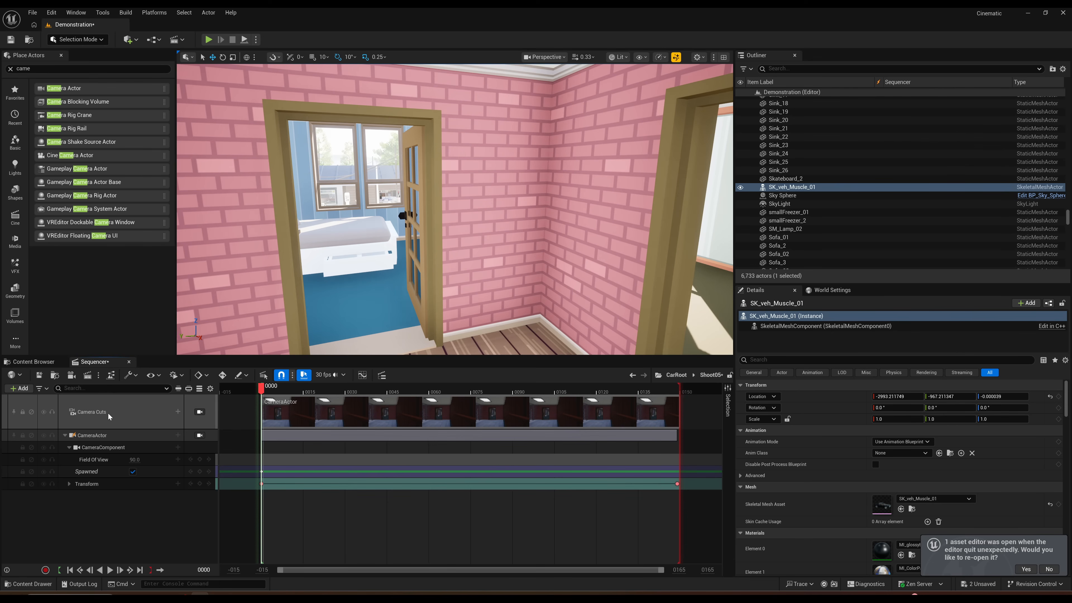
Step: Reposition the muscle car farther back along the street outside the bank, to X about -3122
click(125, 434)
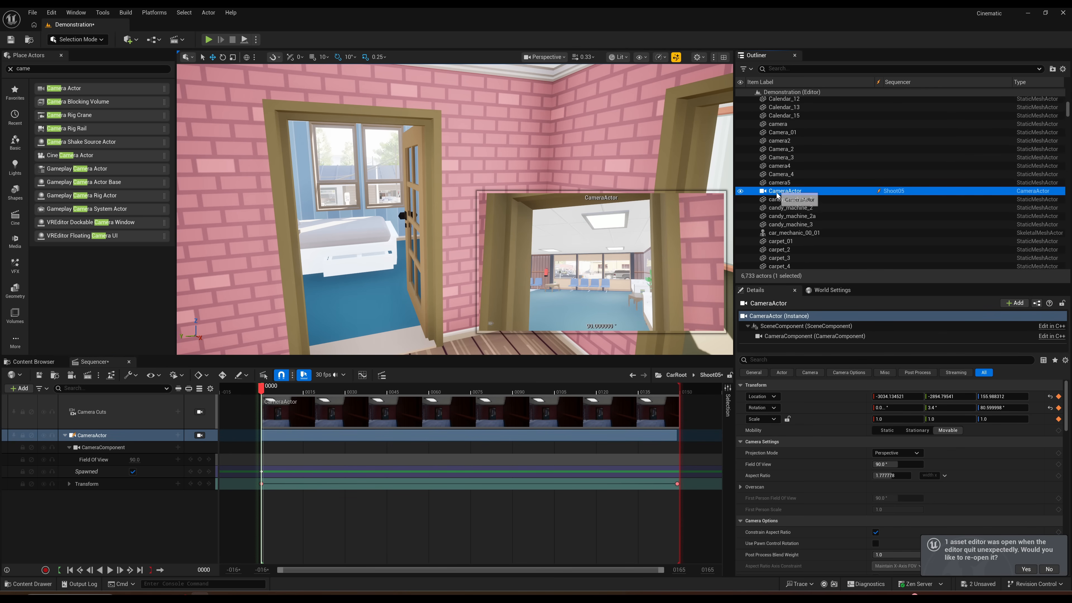
key(f)
right_drag(402, 196, 279, 194)
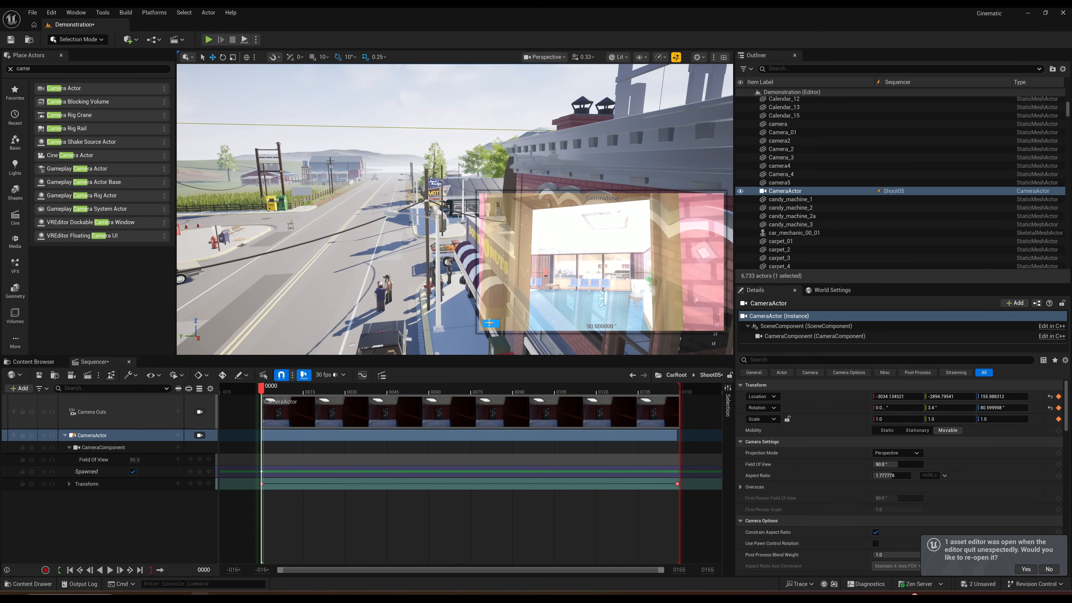
right_drag(437, 314, 485, 336)
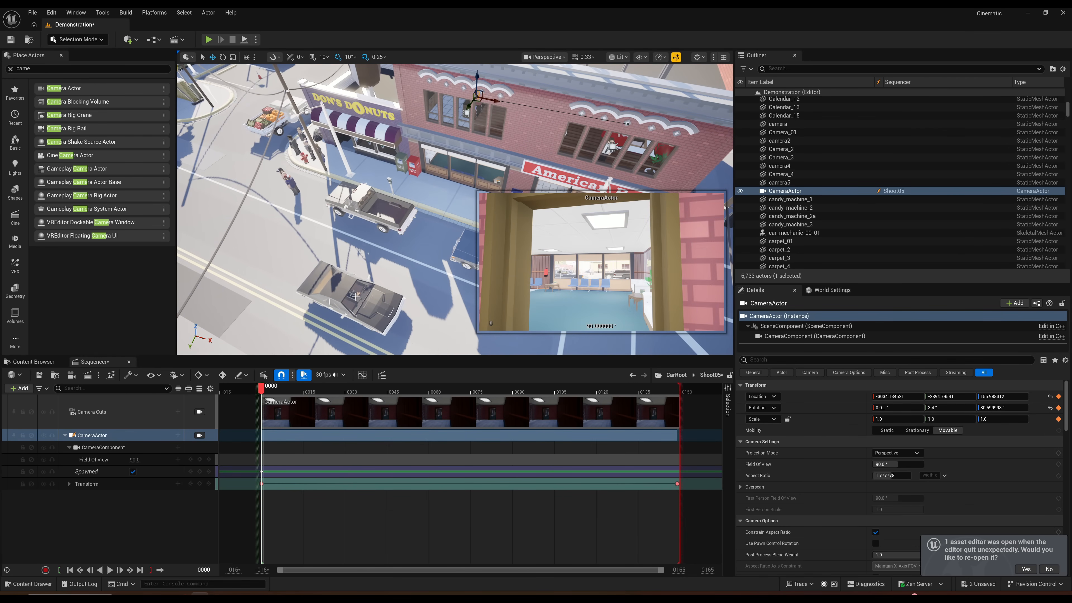
click(386, 305)
right_drag(377, 307, 353, 328)
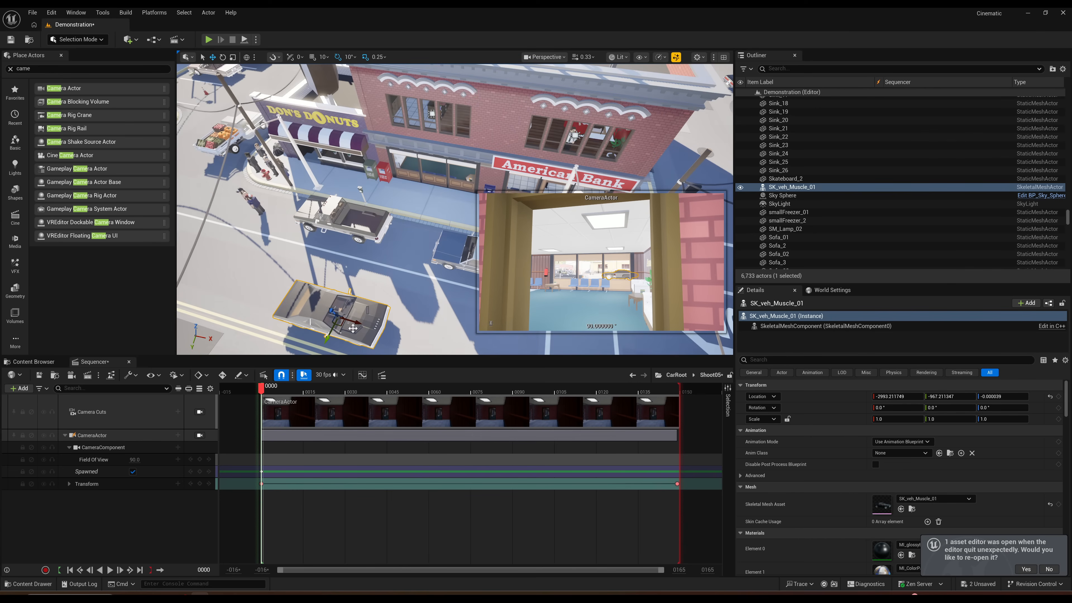
drag(358, 323, 346, 295)
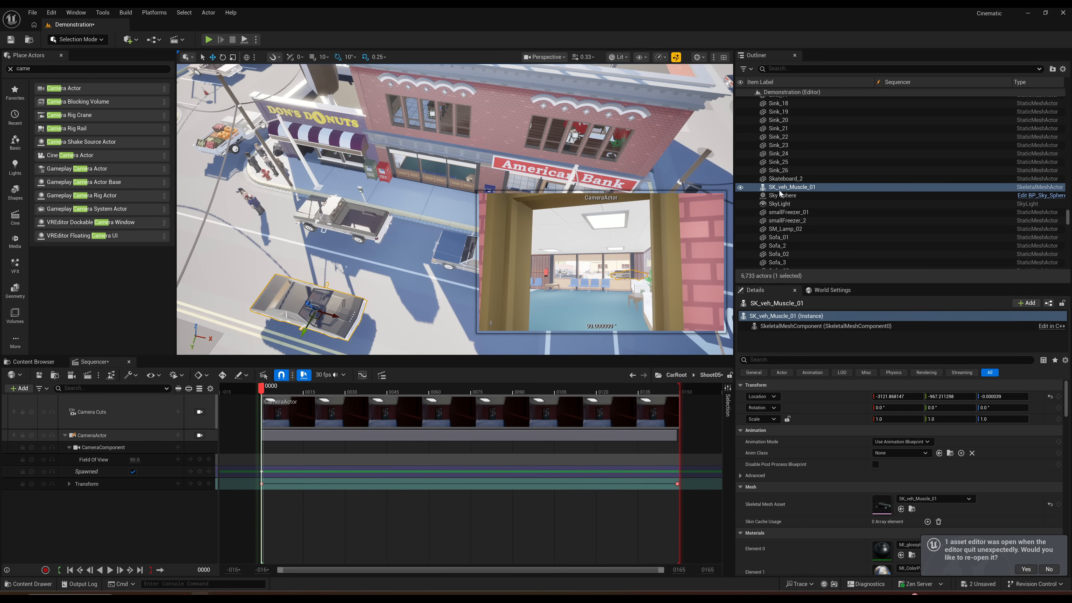
Step: Add SK_veh_Muscle_01 to the Shoot05 sequence and convert its binding to a Spawnable Actor
drag(781, 187, 171, 470)
drag(113, 520, 119, 509)
right_click(121, 496)
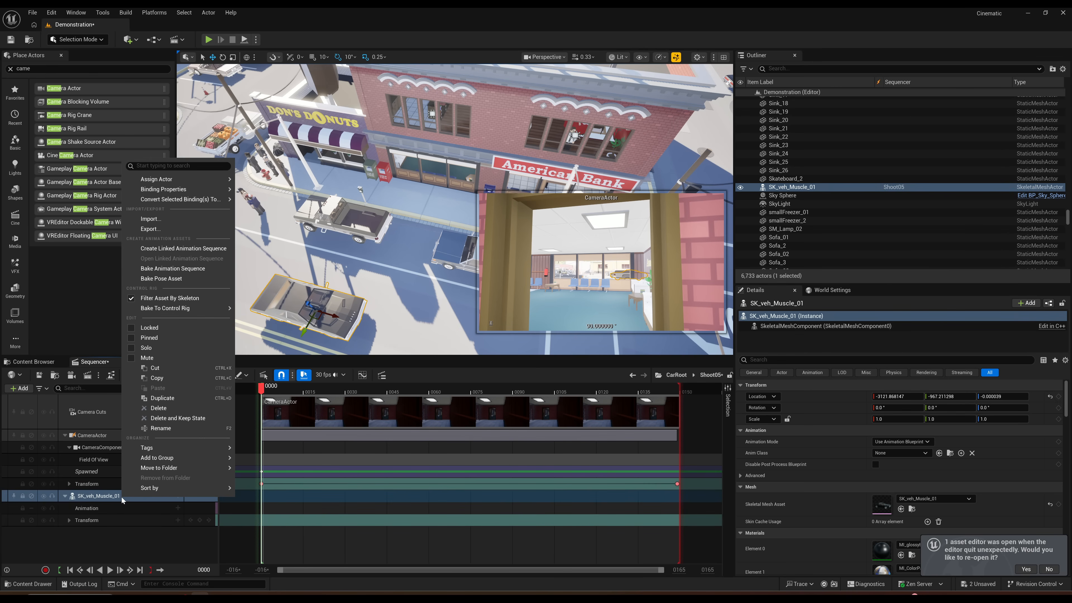
mouse_move(182, 201)
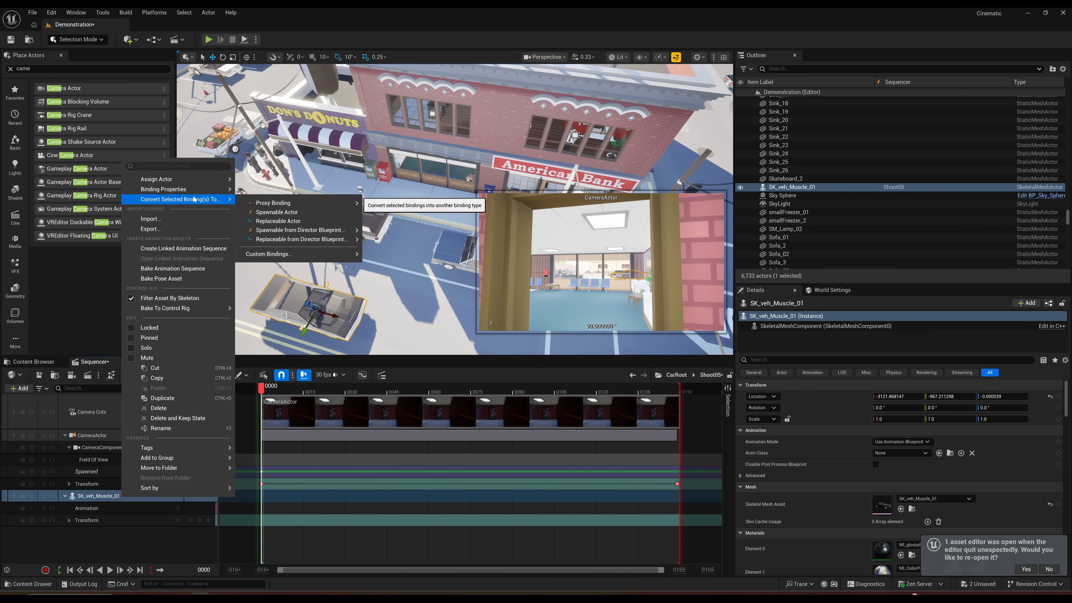
click(271, 213)
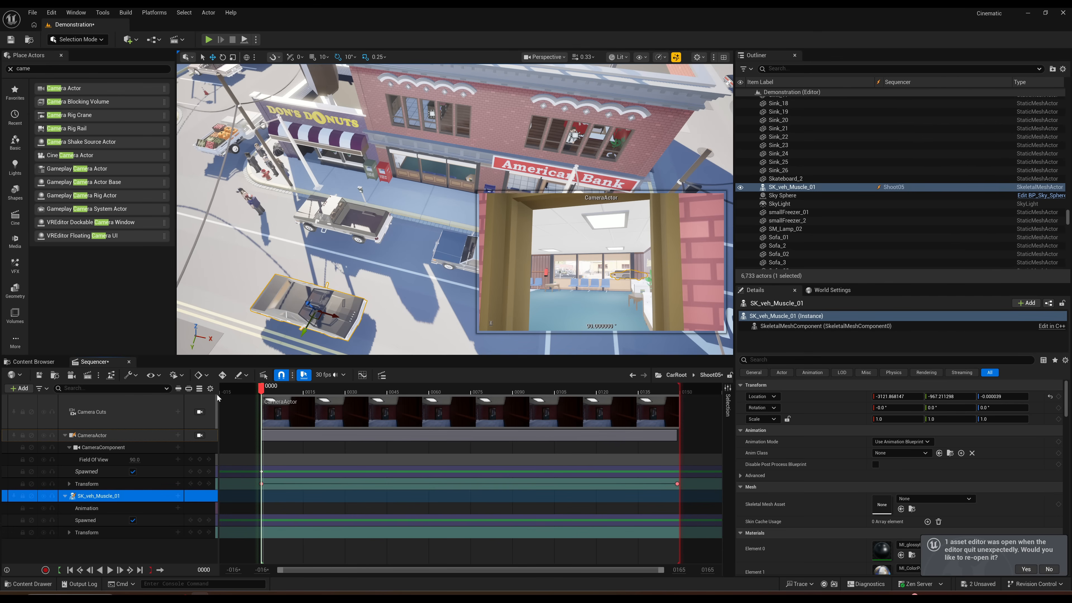
Step: Key the car's Spawned and Transform tracks at frame 0, and key its location at X about -404 at frame 148
click(200, 521)
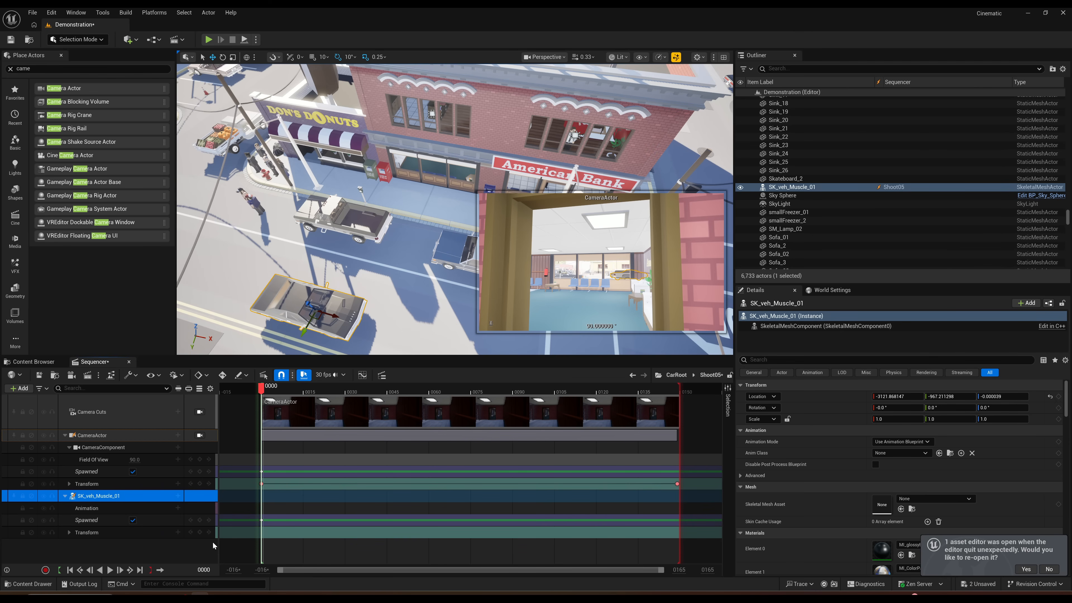
click(200, 533)
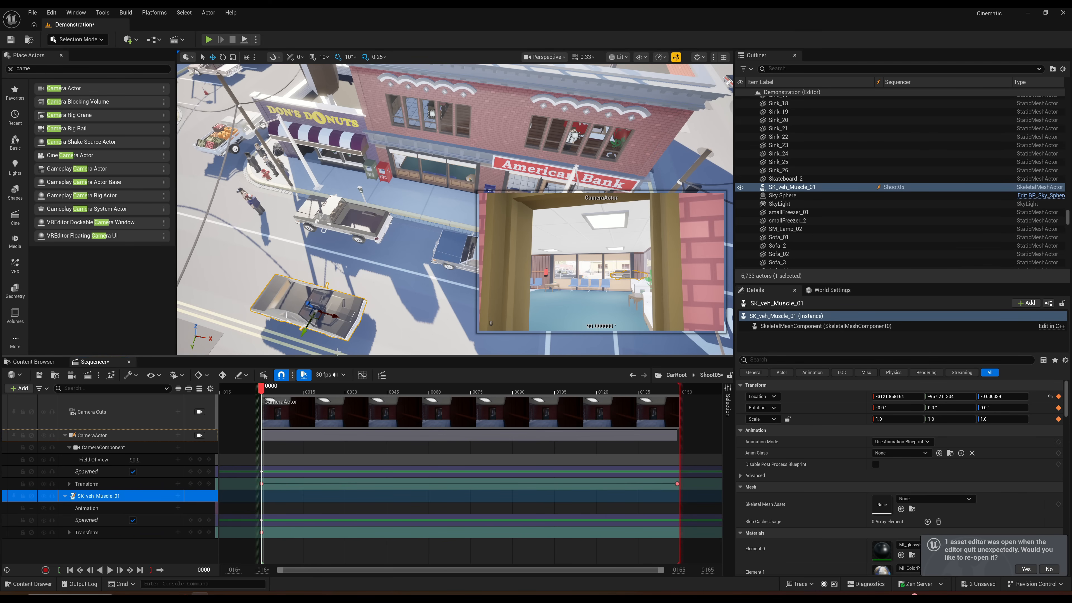
drag(262, 389, 341, 357)
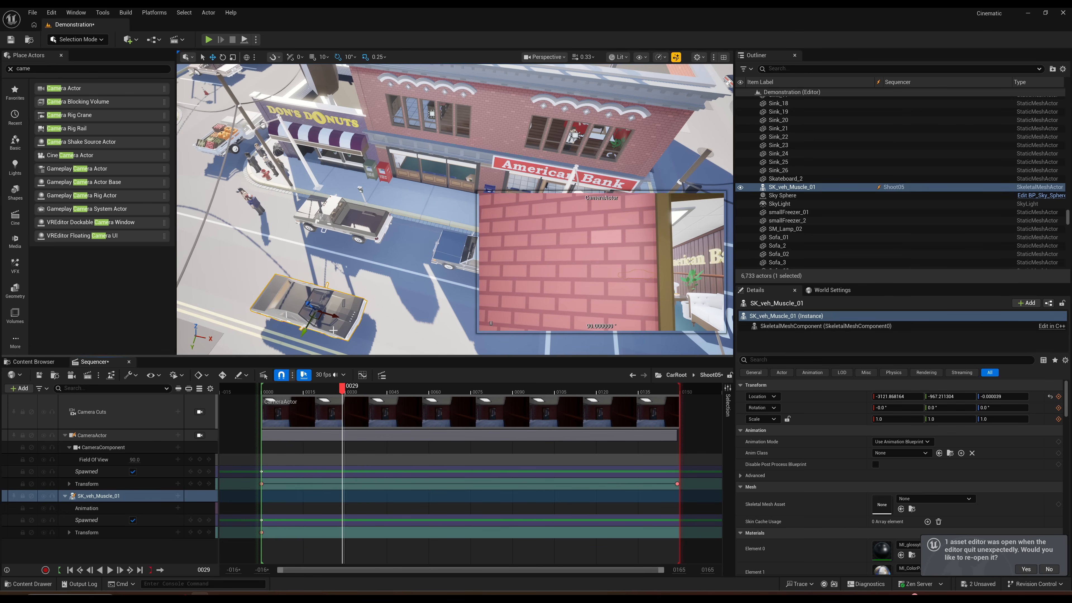
drag(352, 387, 676, 405)
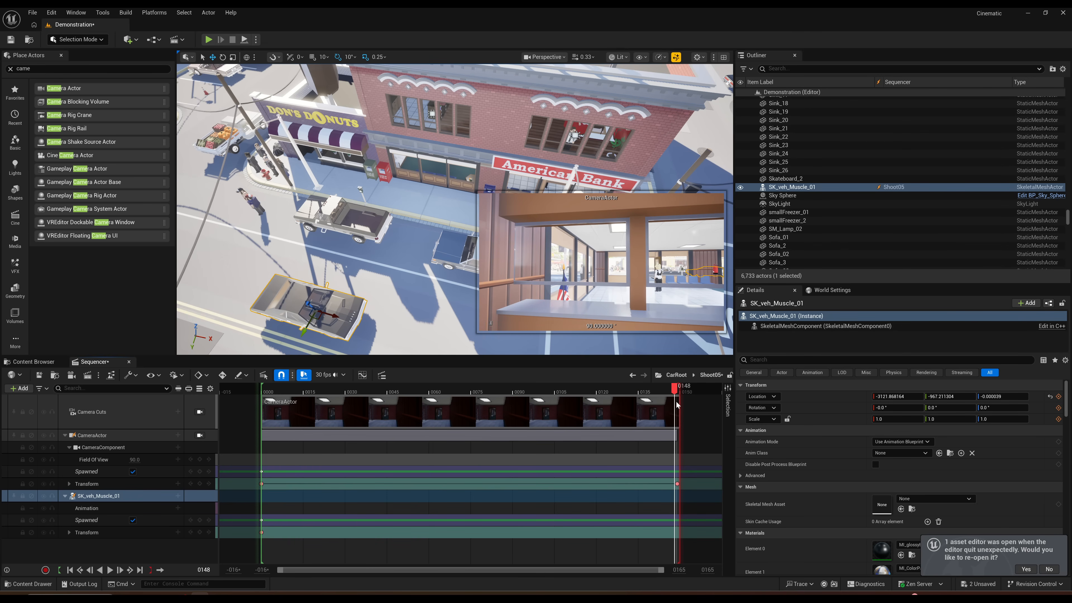
drag(332, 314, 563, 340)
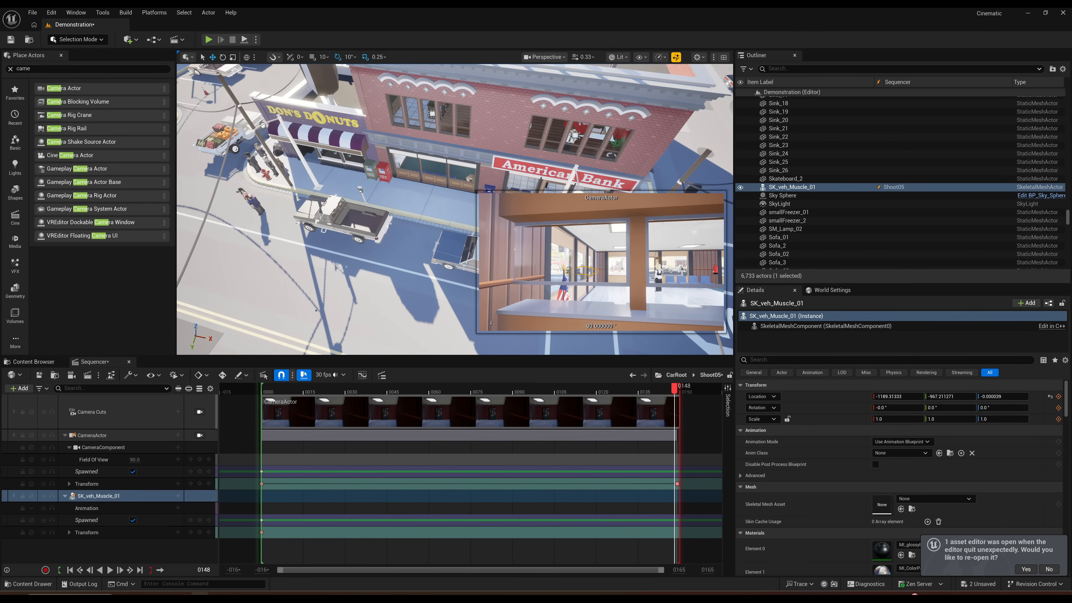
right_drag(505, 270, 479, 327)
drag(388, 298, 530, 298)
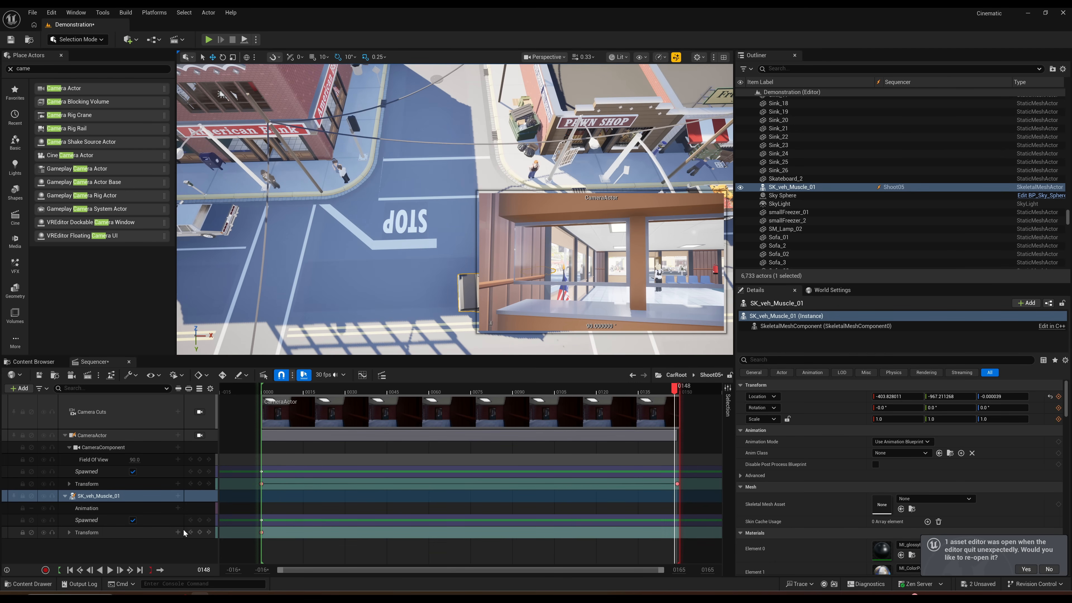
click(200, 532)
Step: Play Shoot05 from near its start through the shot camera to review the car driving past
drag(675, 387, 275, 386)
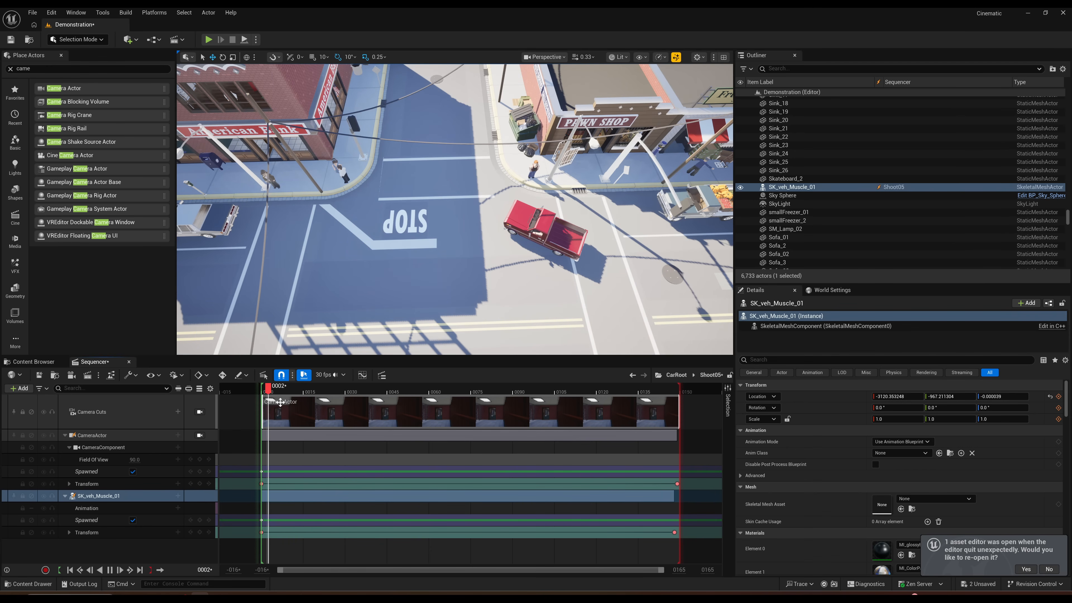
key(space)
key(space)
click(200, 434)
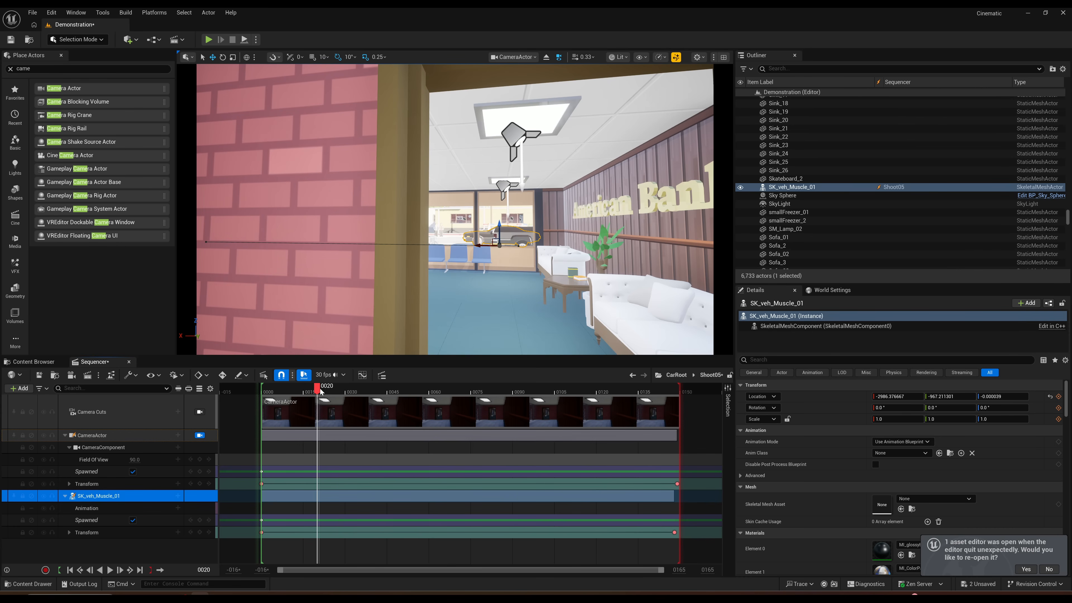
click(294, 388)
drag(294, 392, 267, 386)
key(space)
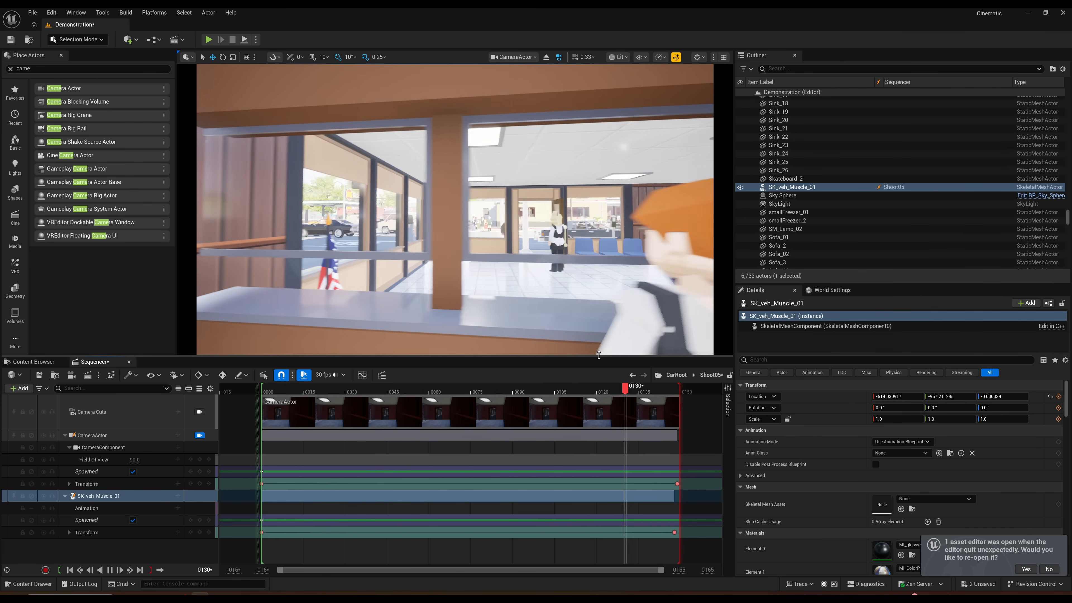
key(space)
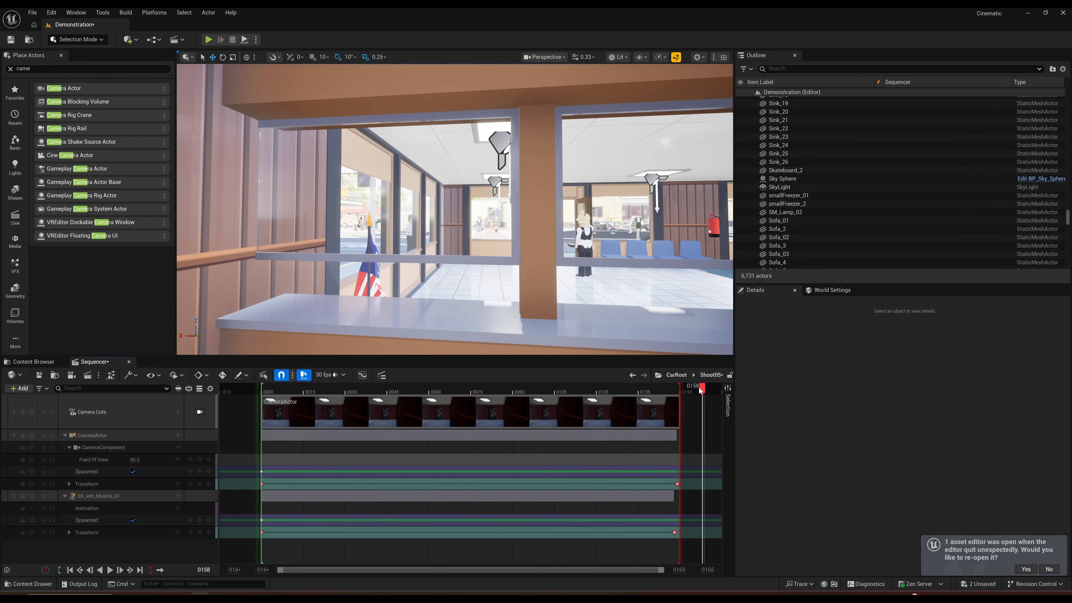
Step: Key the muscle car's Transform track at frame 150 and save the changes
drag(703, 395, 668, 388)
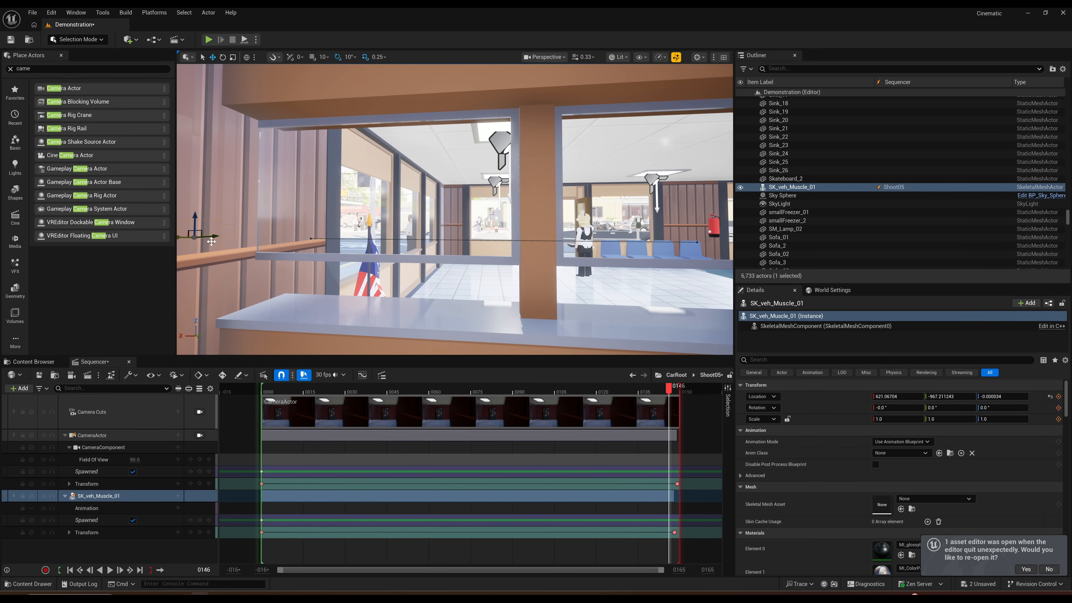
click(679, 392)
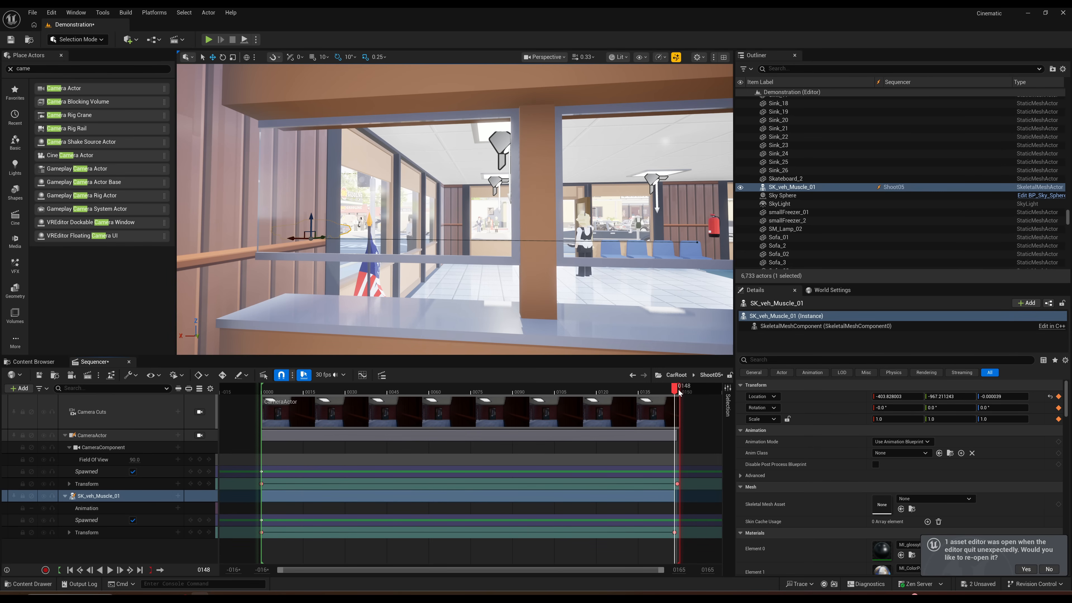
click(680, 393)
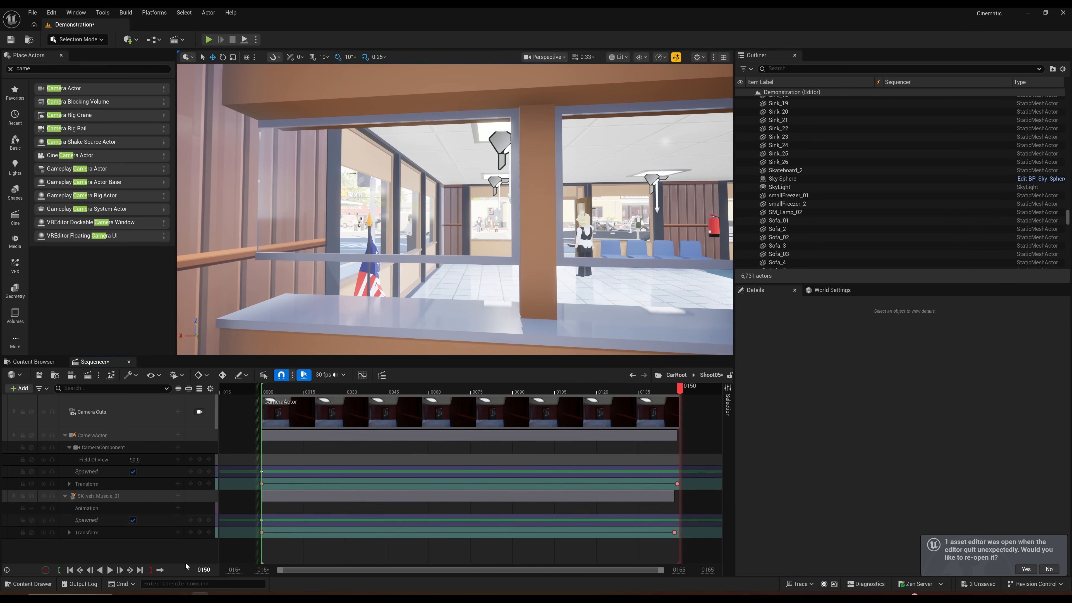
click(200, 532)
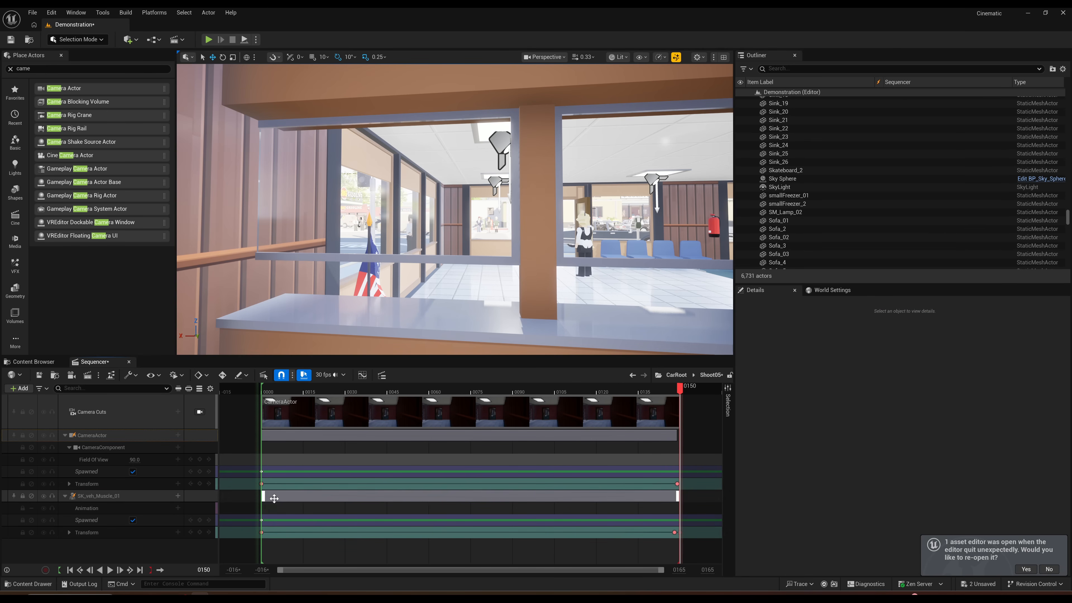
right_drag(421, 296, 449, 285)
key(ctrl+shift+s)
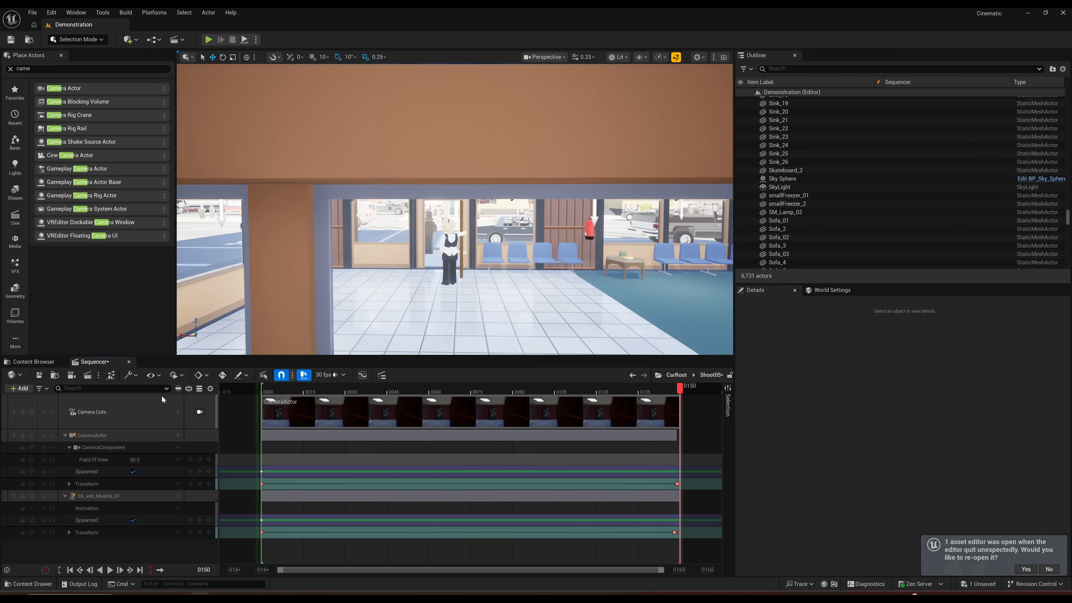
Step: Return to the CarRoot sequence and collapse its Audio track
click(633, 375)
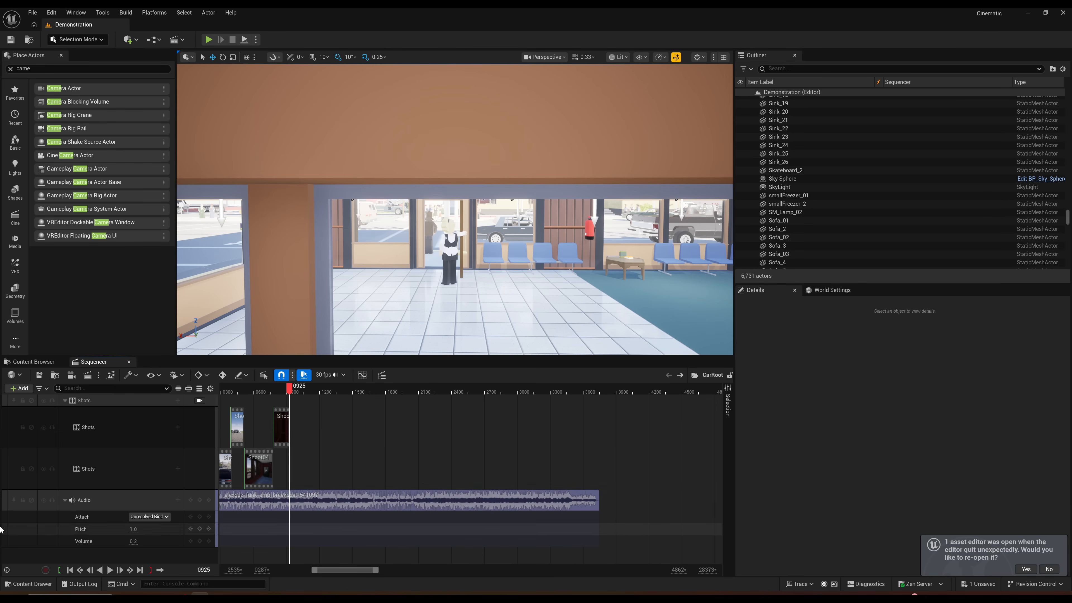
click(65, 499)
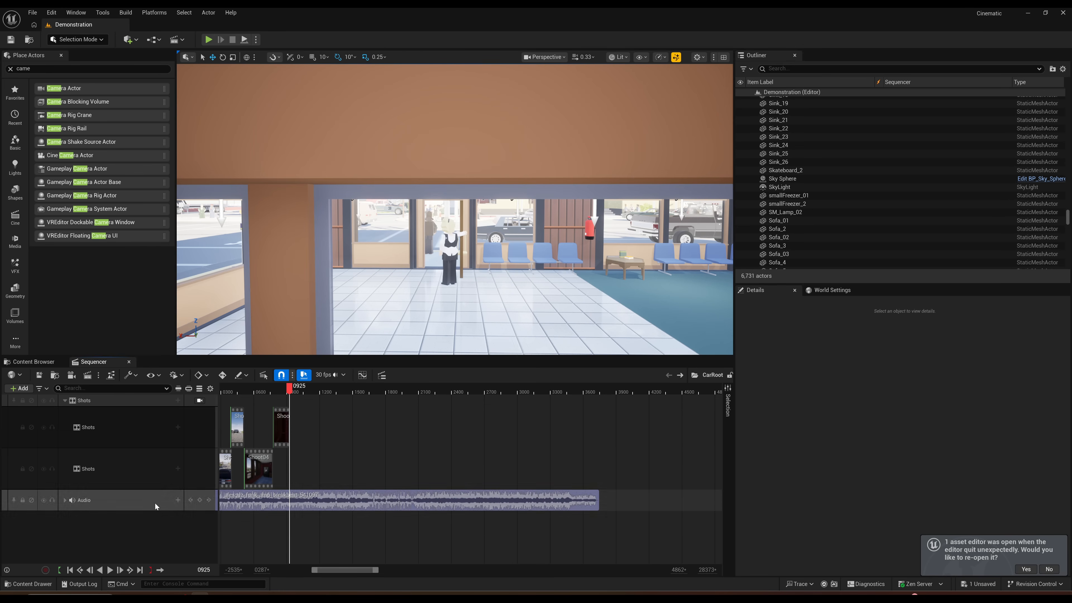
click(21, 387)
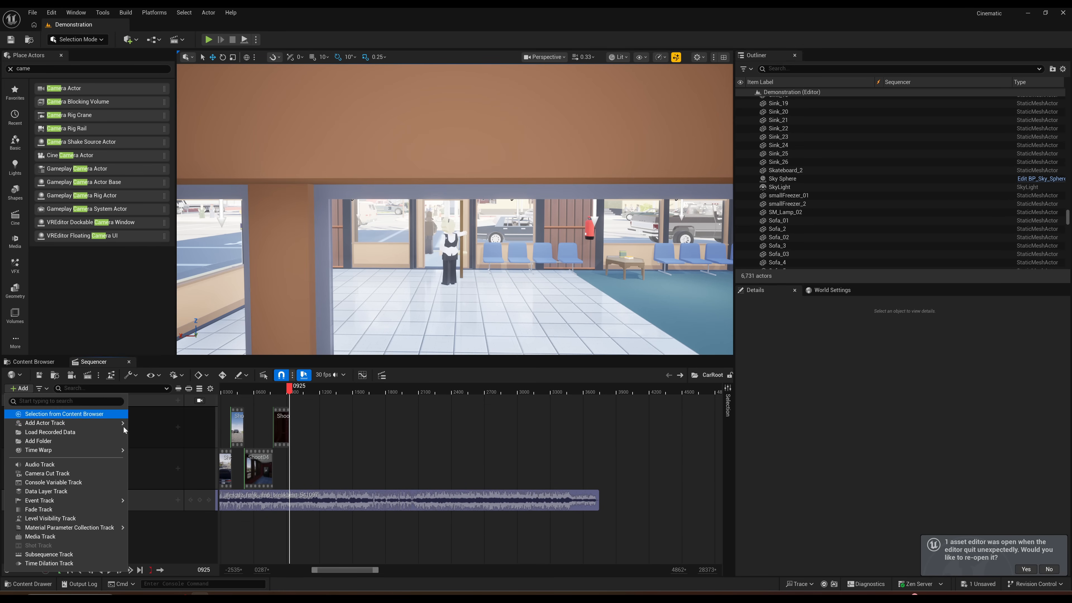
text(a)
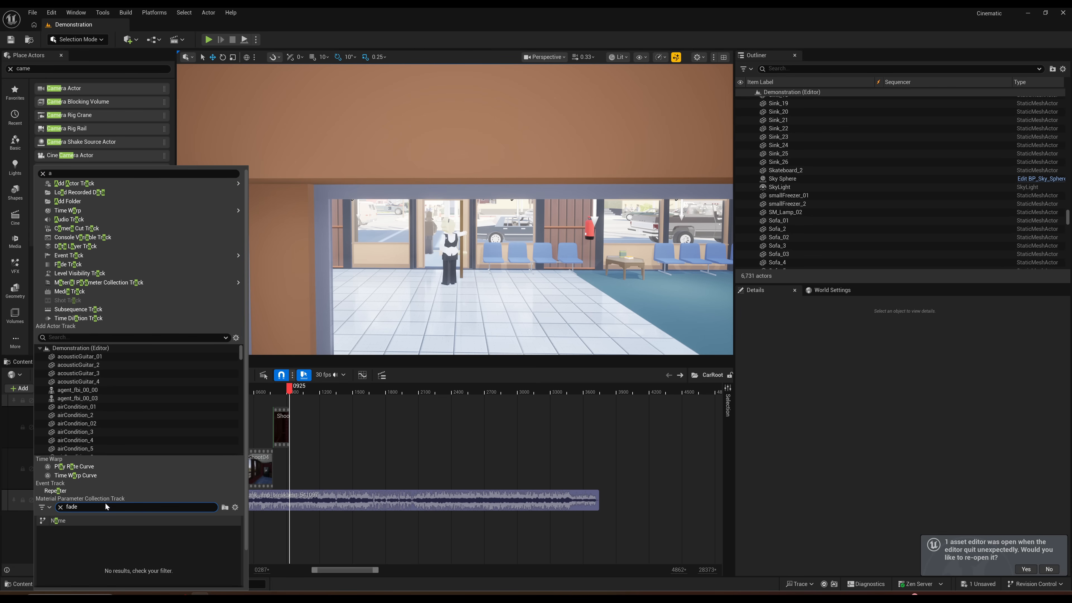
key(Escape)
Step: Add a Fade track to CarRoot, view through the shots' camera, and key the fade at 0.0 at frame 900
click(18, 388)
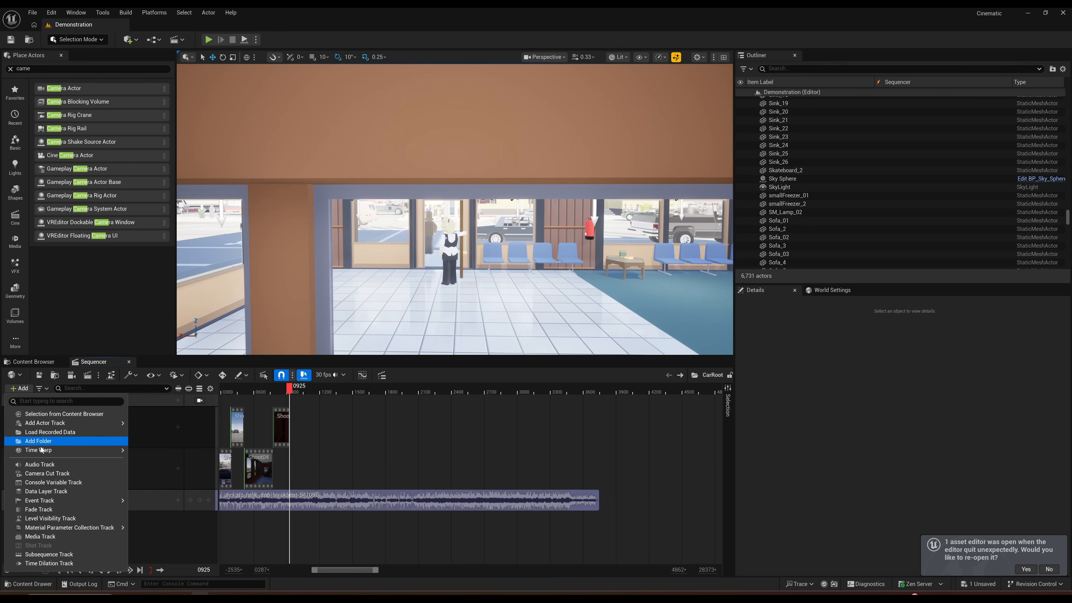
click(38, 509)
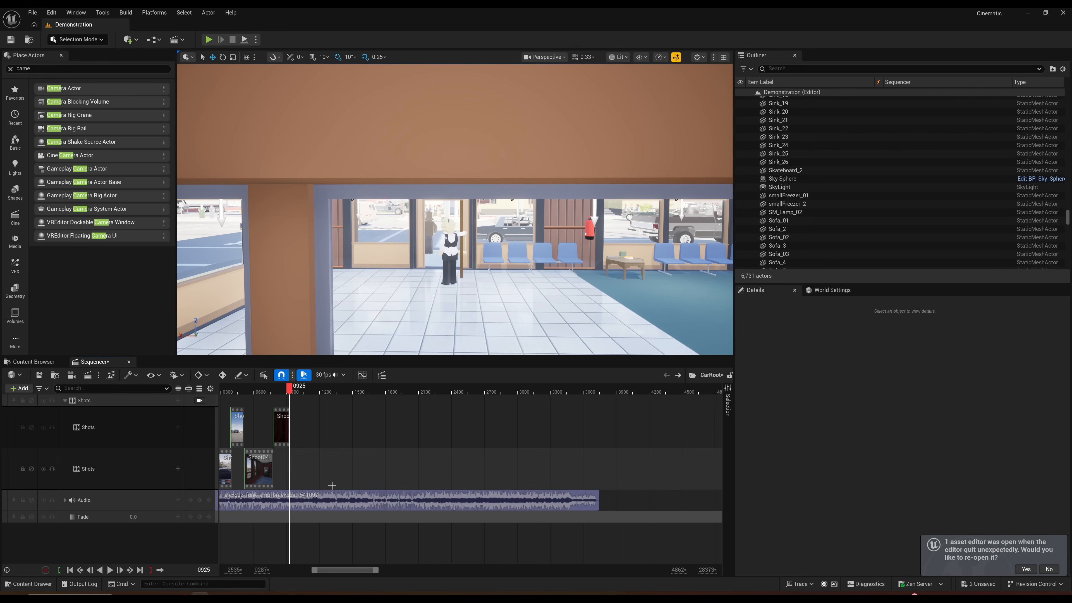
click(284, 389)
click(199, 400)
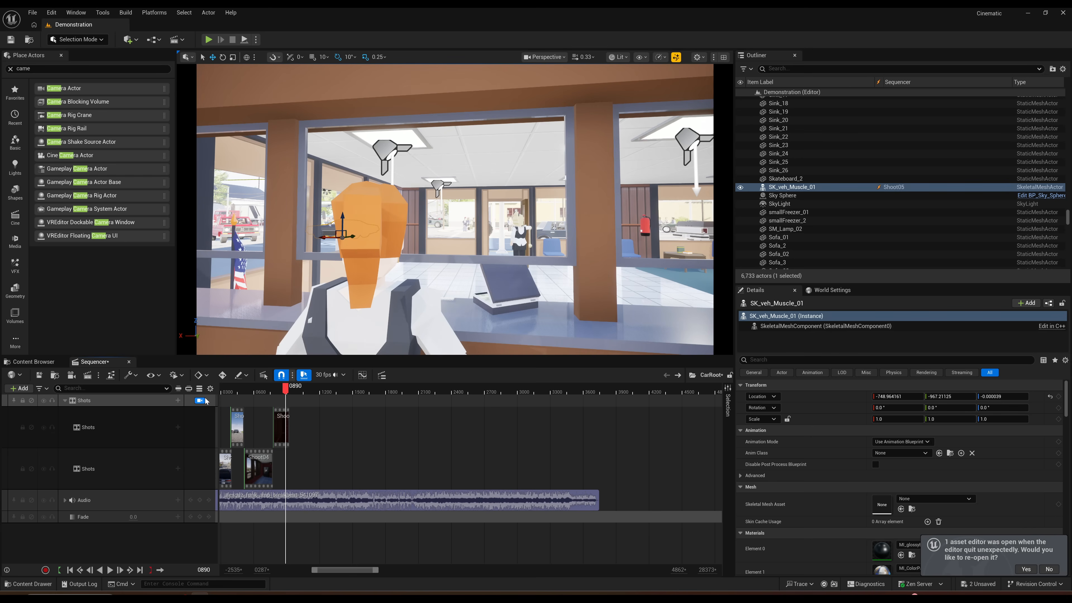
key(space)
key(space)
ctrl+scroll(330, 460, up, 6)
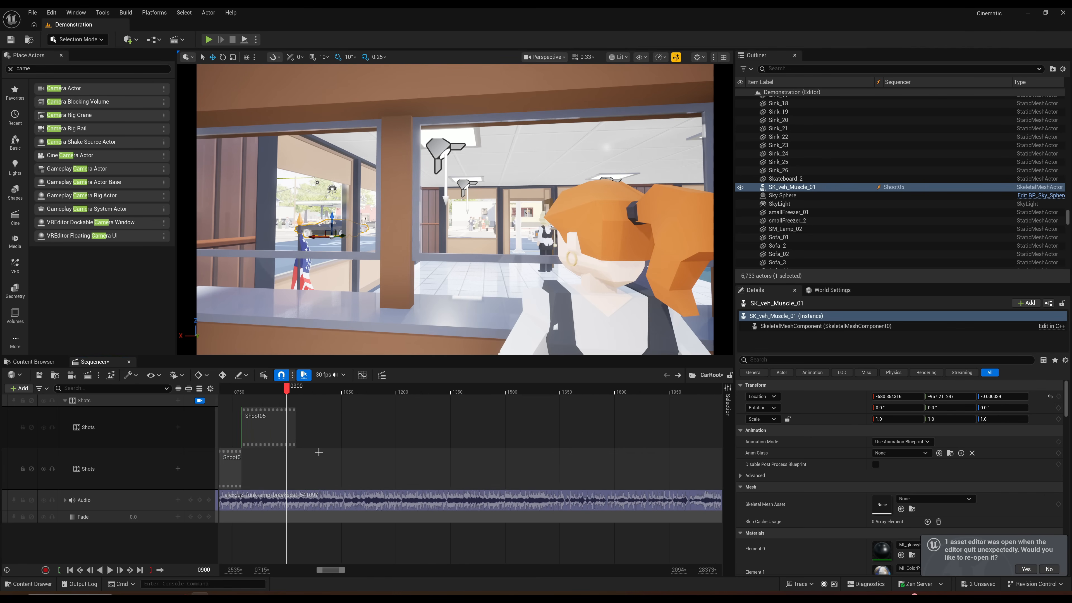
ctrl+scroll(337, 463, up, 3)
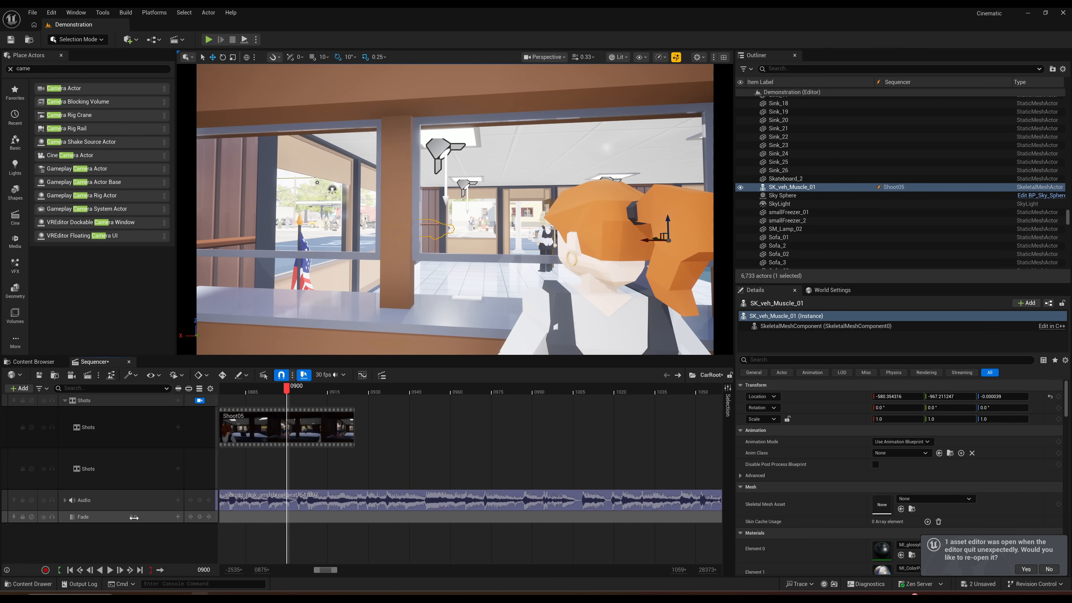
click(200, 516)
Step: Key the fade at 1.0 at frame 933, past the end of Shoot05, and save the sequence
key(space)
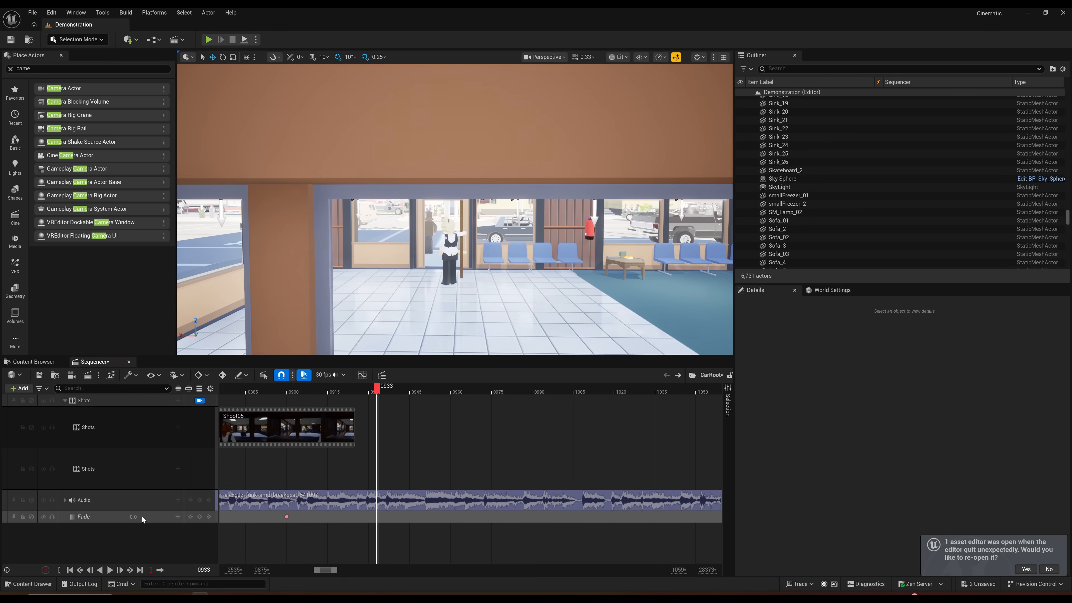
key(Return)
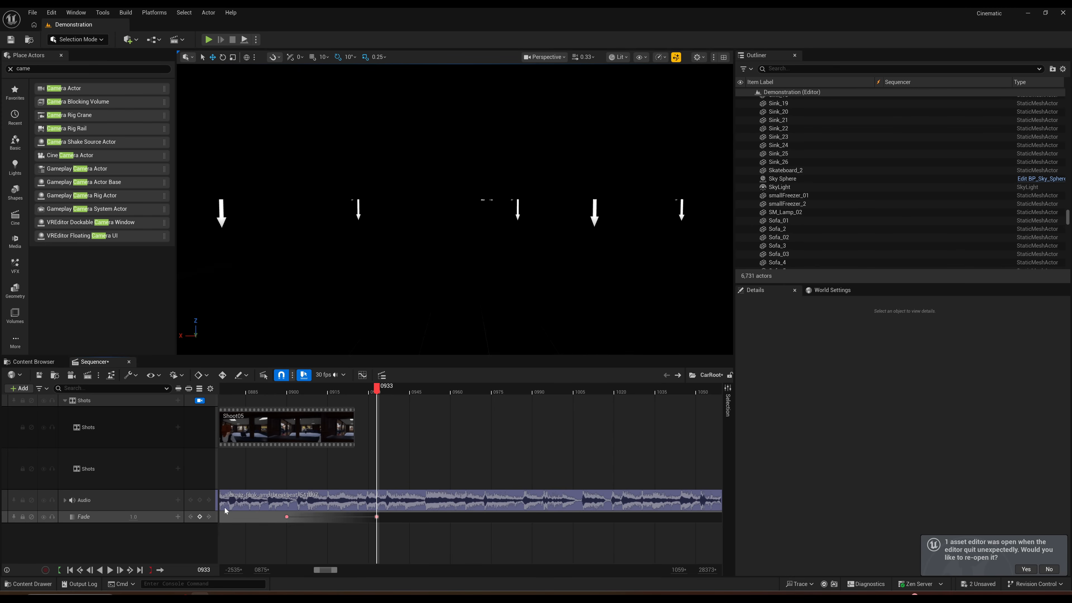
key(ctrl+s)
click(558, 397)
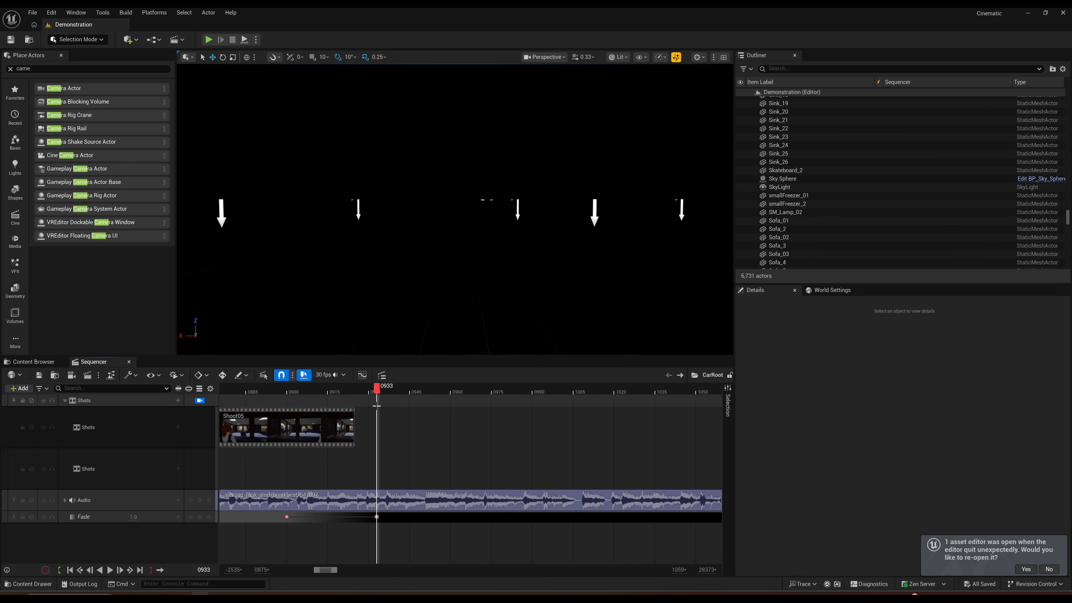
Step: Play back part of Shoot05 in CarRoot to review the closing shot
key(space)
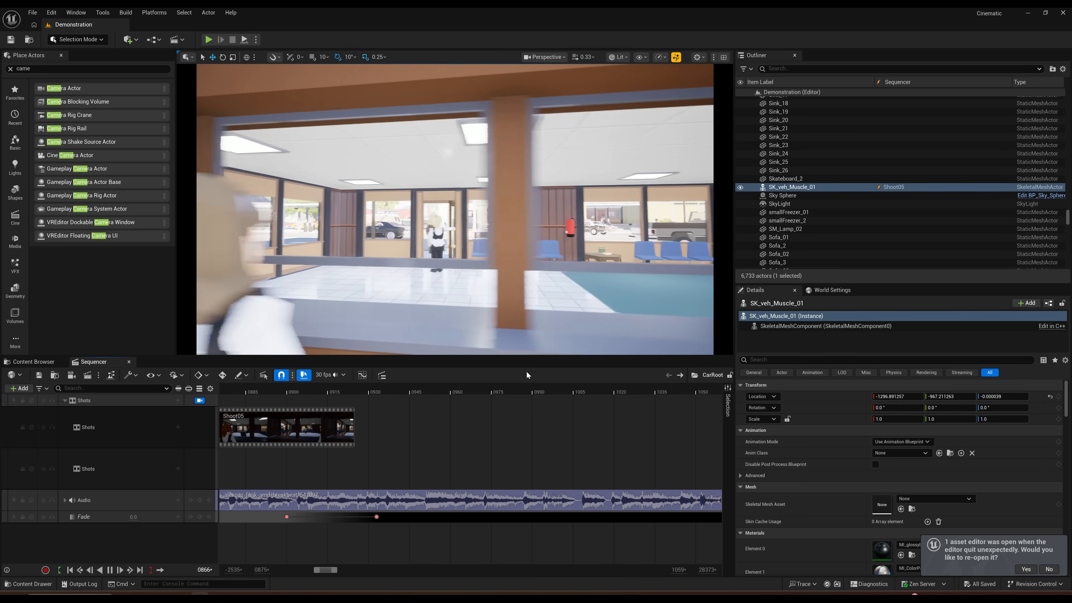
key(space)
ctrl+scroll(268, 448, up, 7)
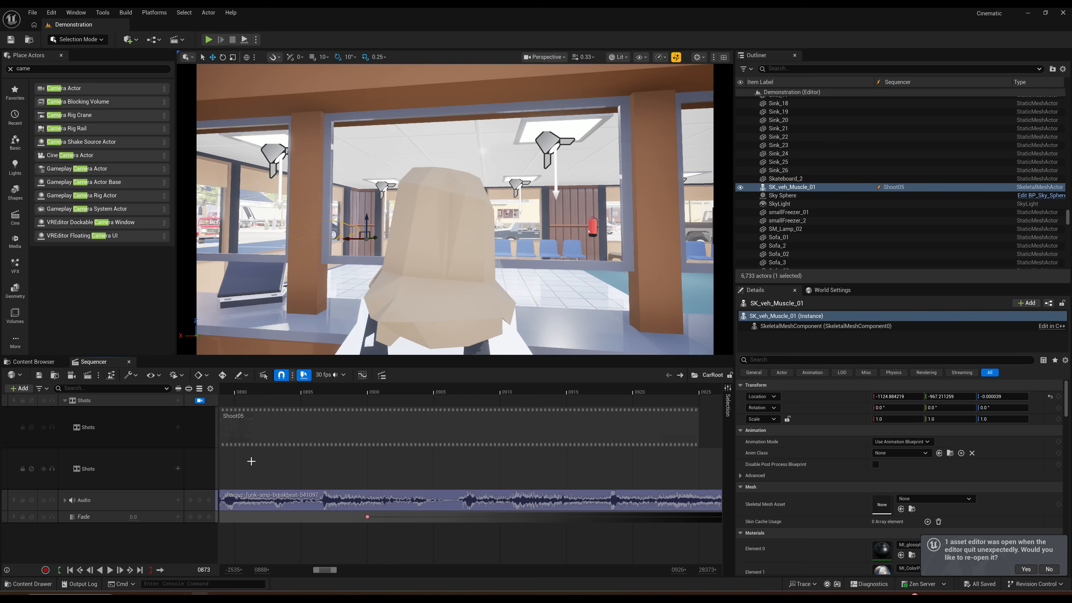
Step: Return the playhead to frame 0 and play CarRoot through Shoot01 into Shoot02 to review the cuts and music
ctrl+scroll(252, 460, down, 12)
drag(327, 570, 243, 556)
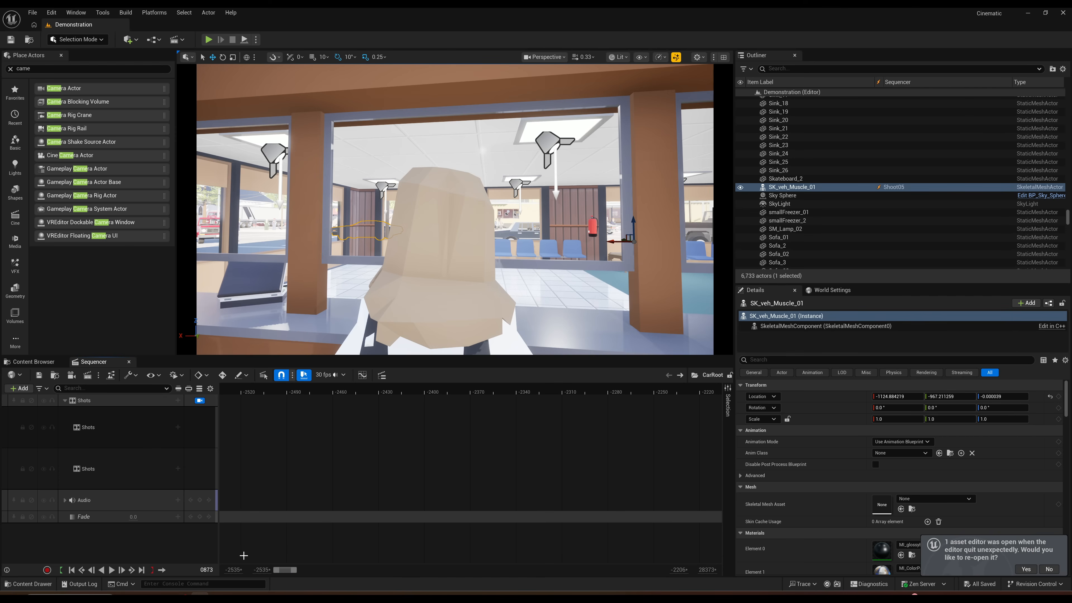
ctrl+scroll(304, 521, down, 18)
click(361, 544)
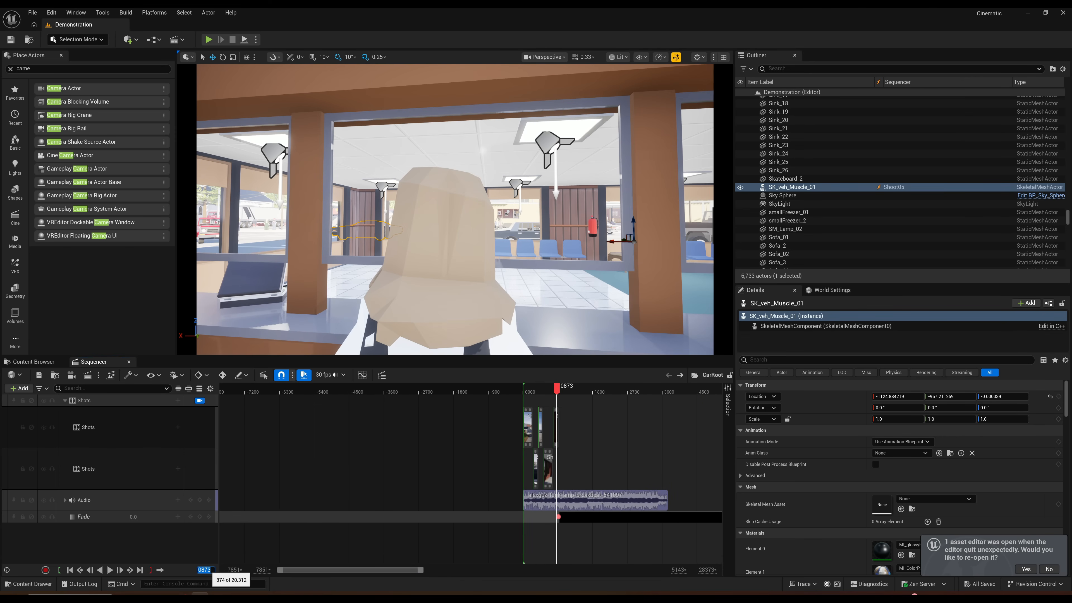
text(0)
key(Return)
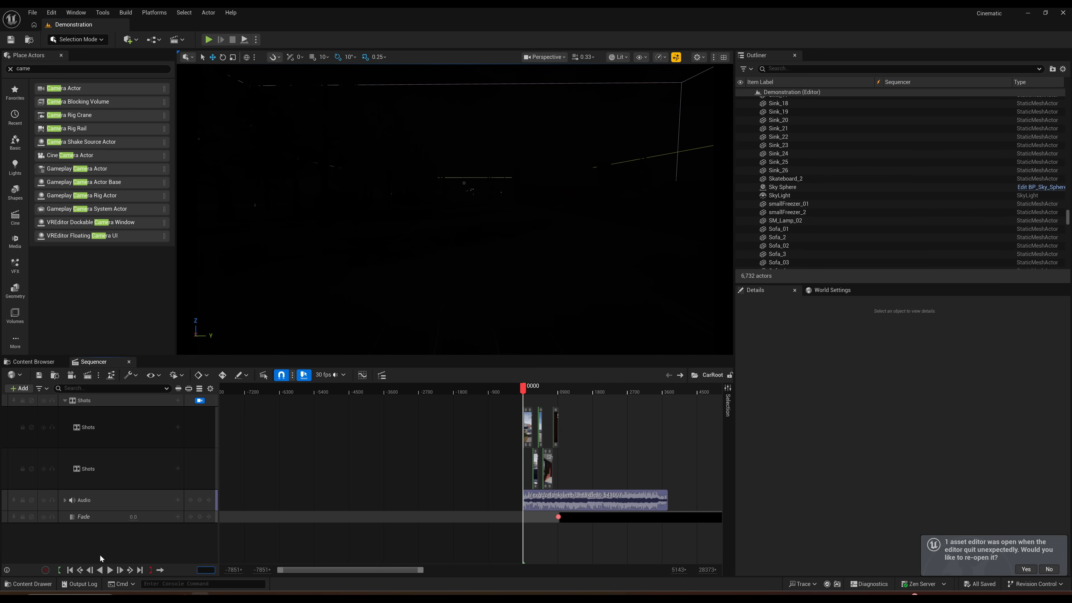
click(110, 570)
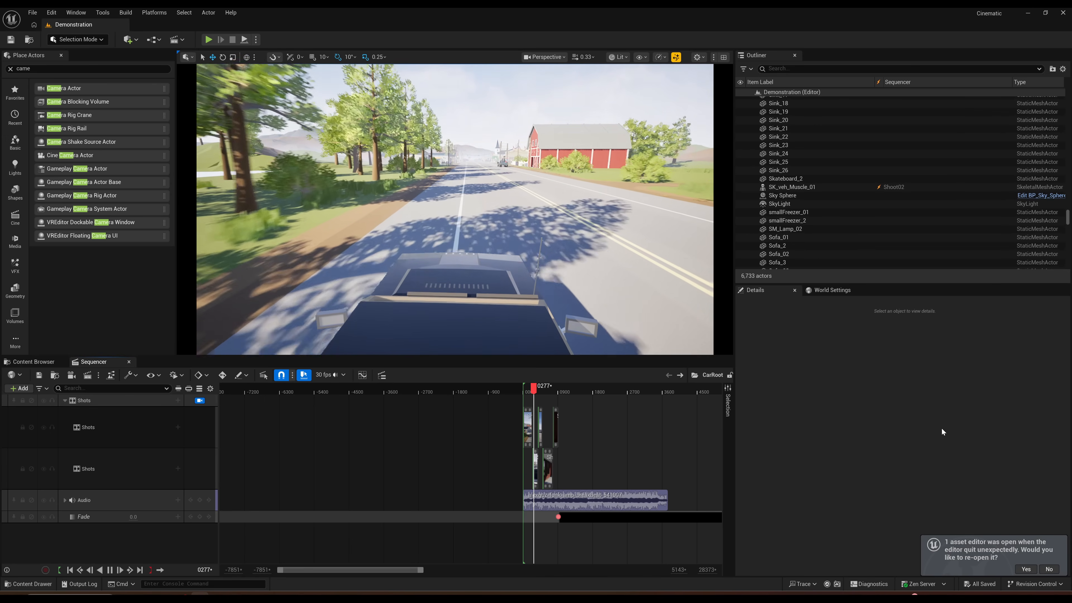
key(space)
Step: Move the CarRoot playhead to frame 257, just after the start of Shoot02
ctrl+scroll(545, 451, up, 10)
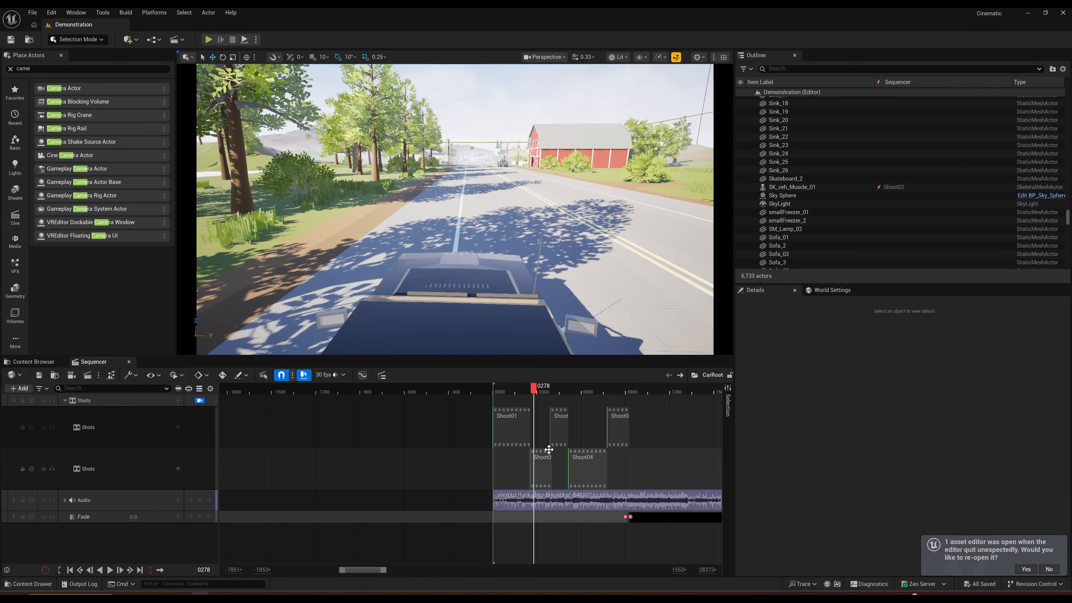
ctrl+scroll(490, 440, up, 8)
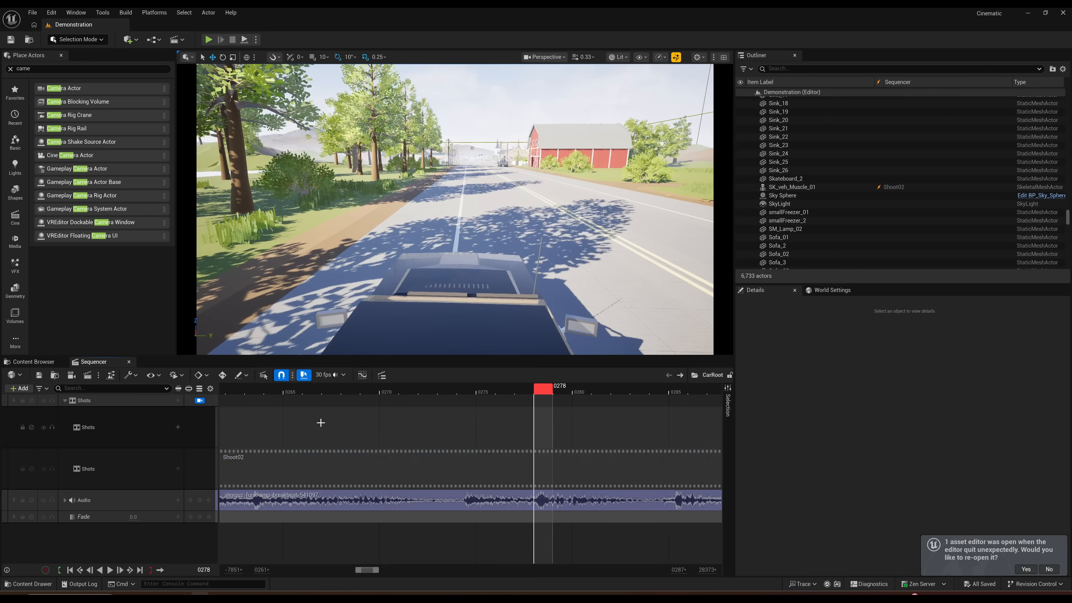
click(345, 395)
mouse_move(347, 388)
mouse_down()
mouse_move(295, 388)
mouse_move(335, 389)
mouse_up()
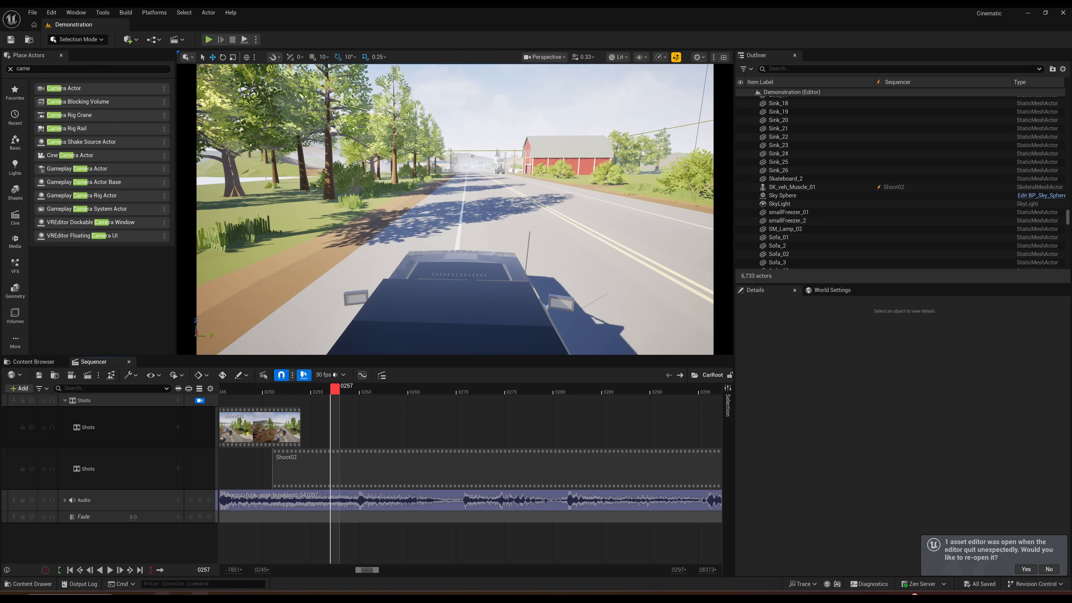
Step: Switch to the Freesound results for car engine start in the browser and listen to several of the sounds
click(144, 593)
click(322, 14)
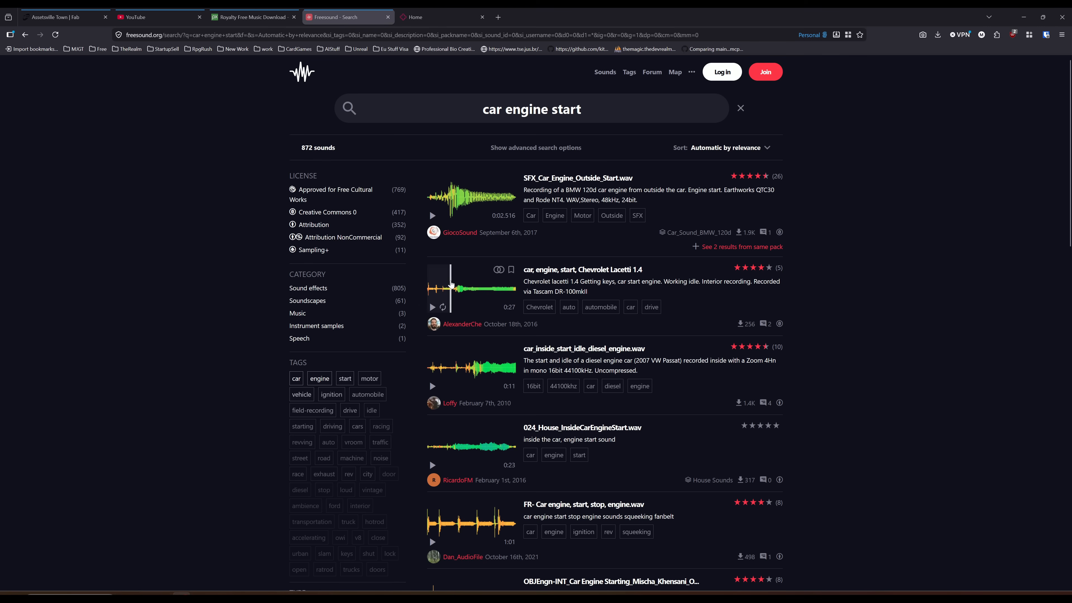
click(431, 307)
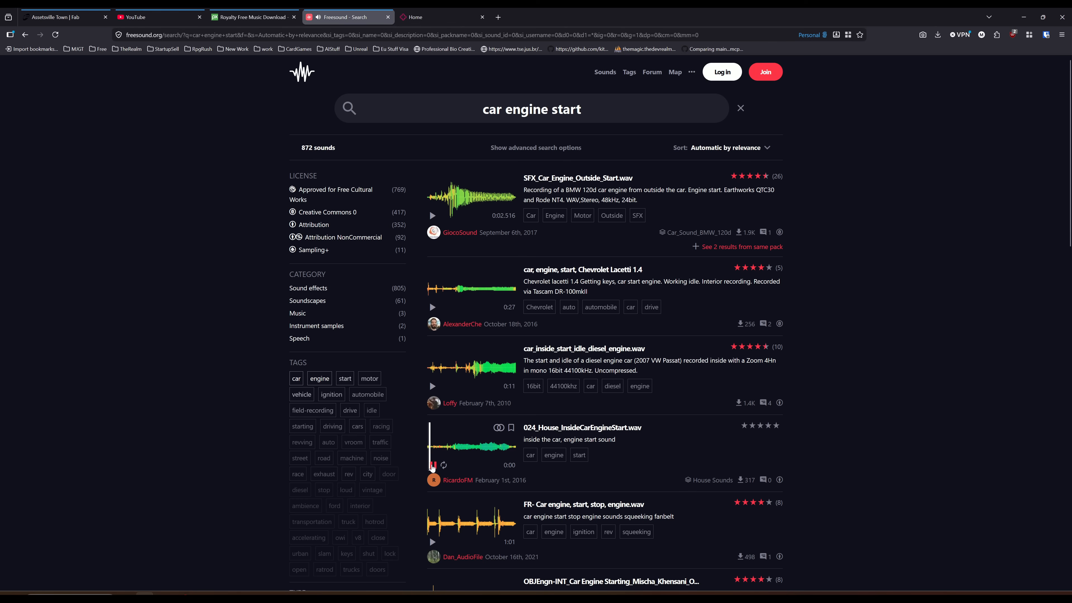
click(432, 215)
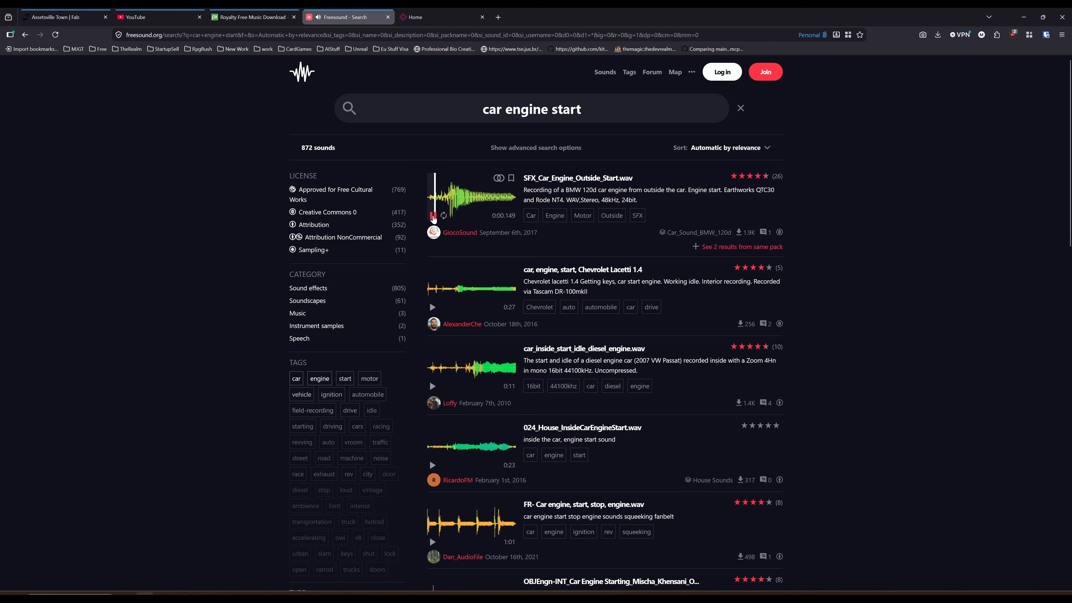
click(432, 216)
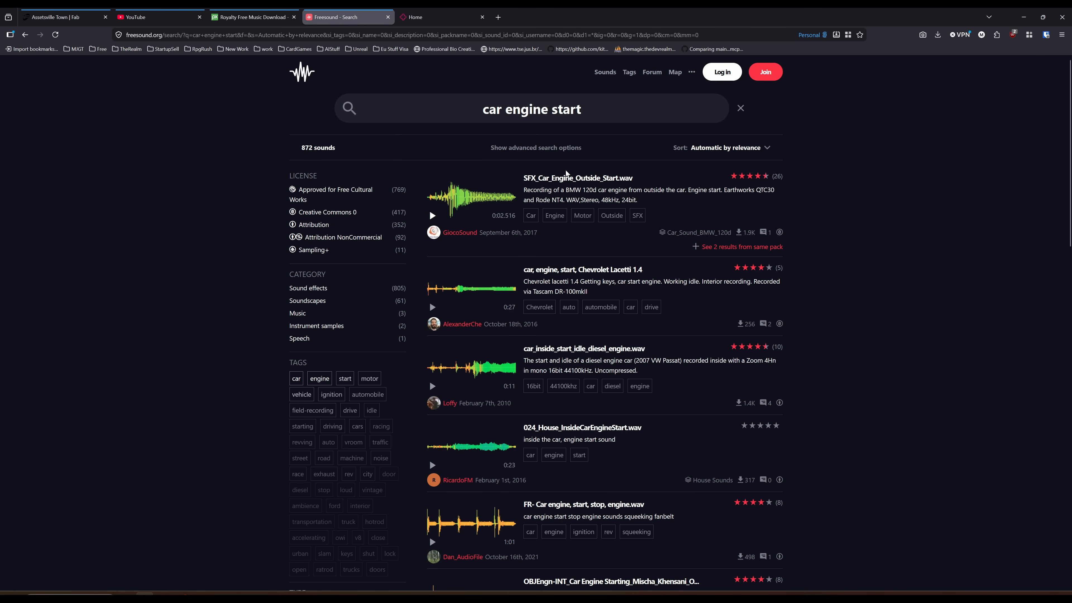
Step: Open the SFX_Car_Engine_Outside_Start.wav page to download it and unlock the Bitwarden vault with the master password
click(565, 179)
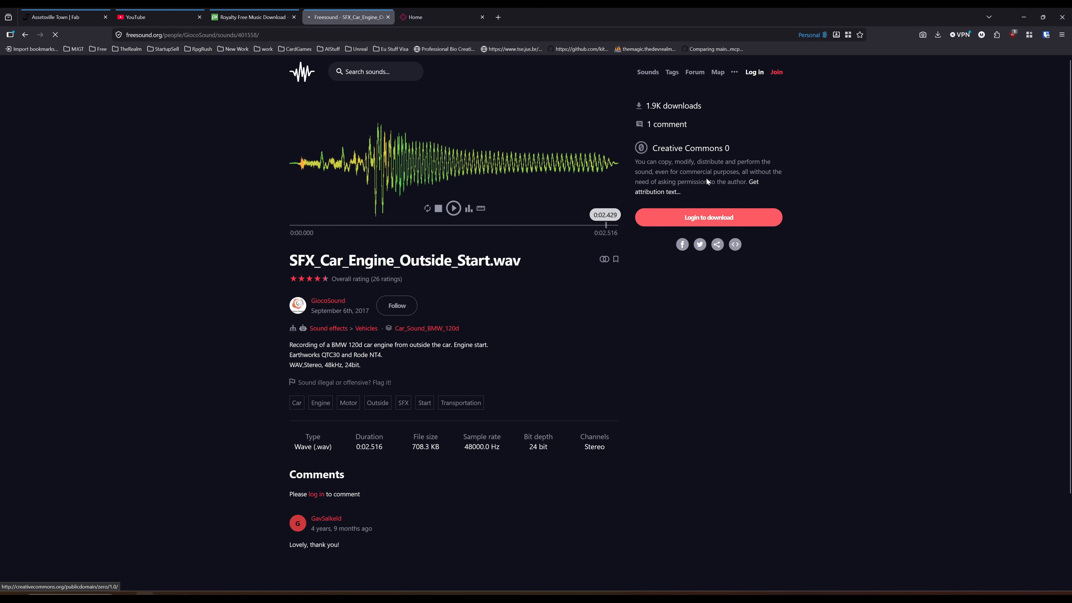
click(1046, 35)
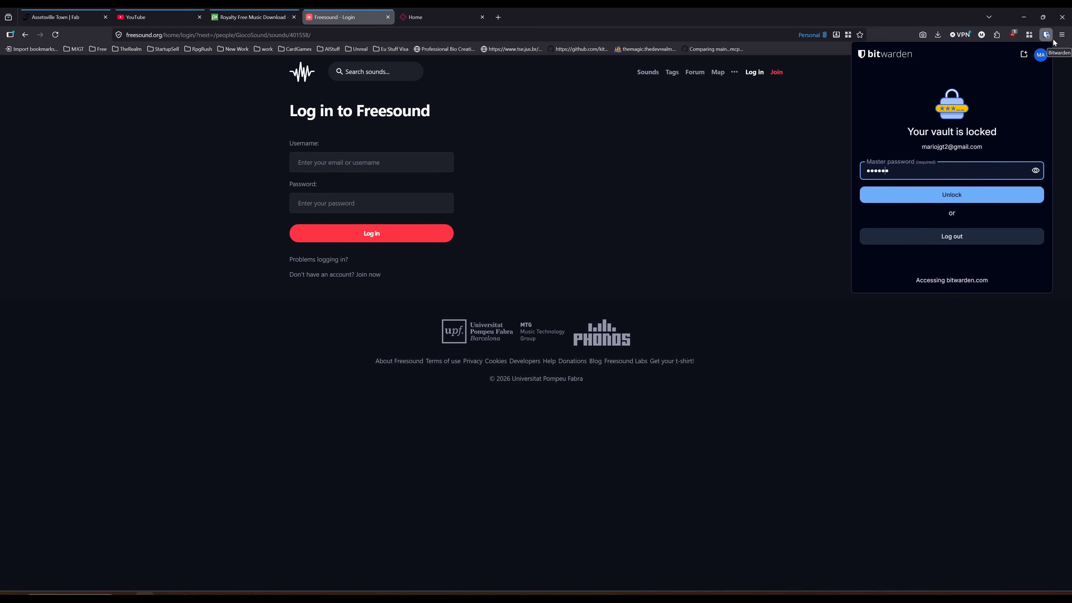
key(Return)
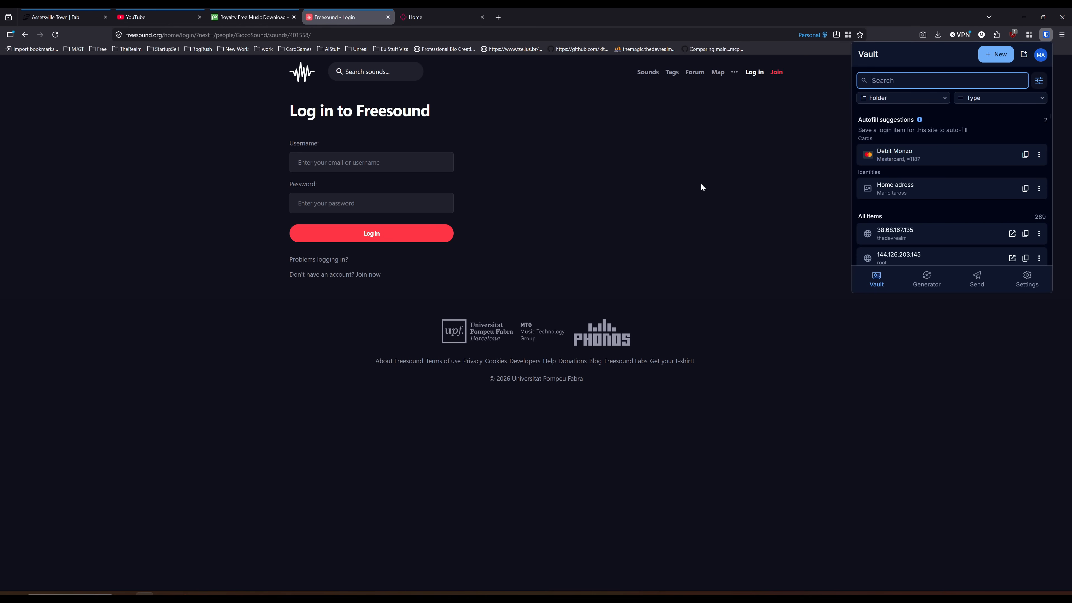
click(615, 165)
Step: Try to log in to Freesound with the account e-mail and password, and close the page
click(339, 162)
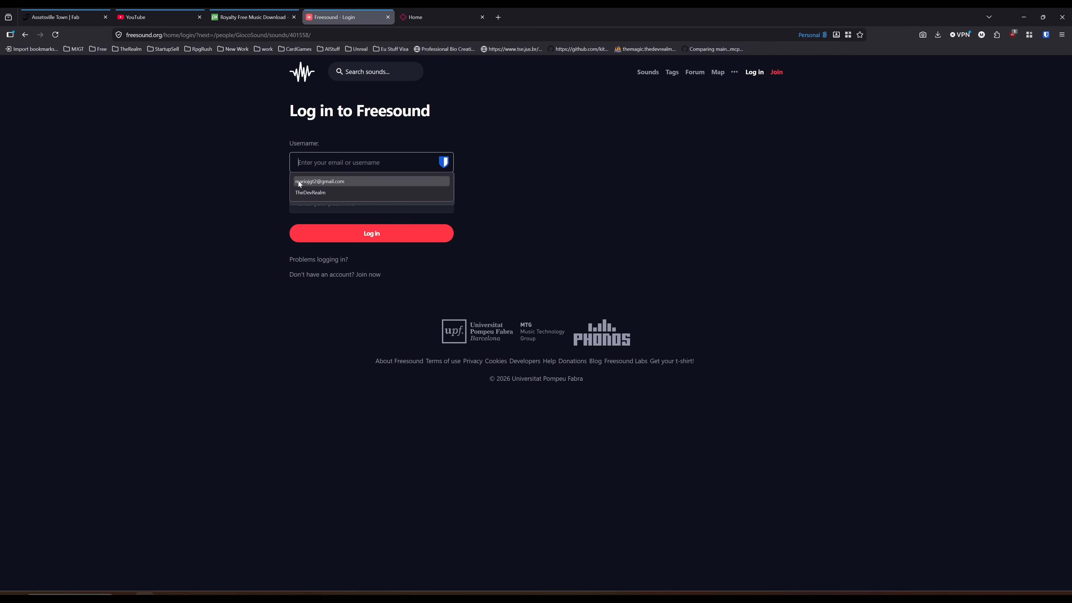
click(308, 181)
click(1001, 83)
click(1046, 35)
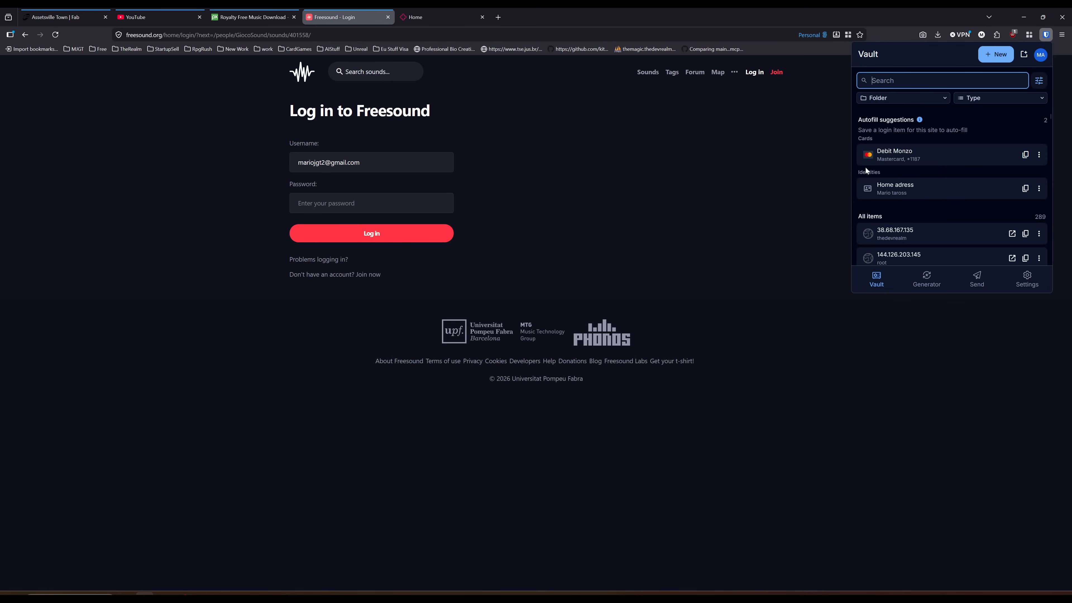
scroll(921, 182, down, 5)
click(371, 203)
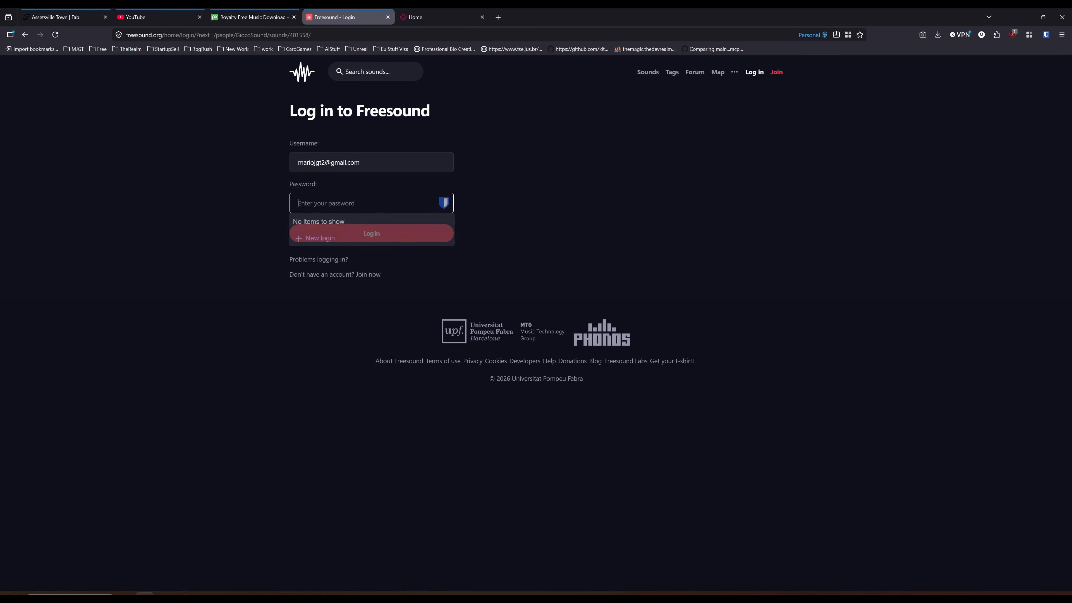
text(•)
key(Return)
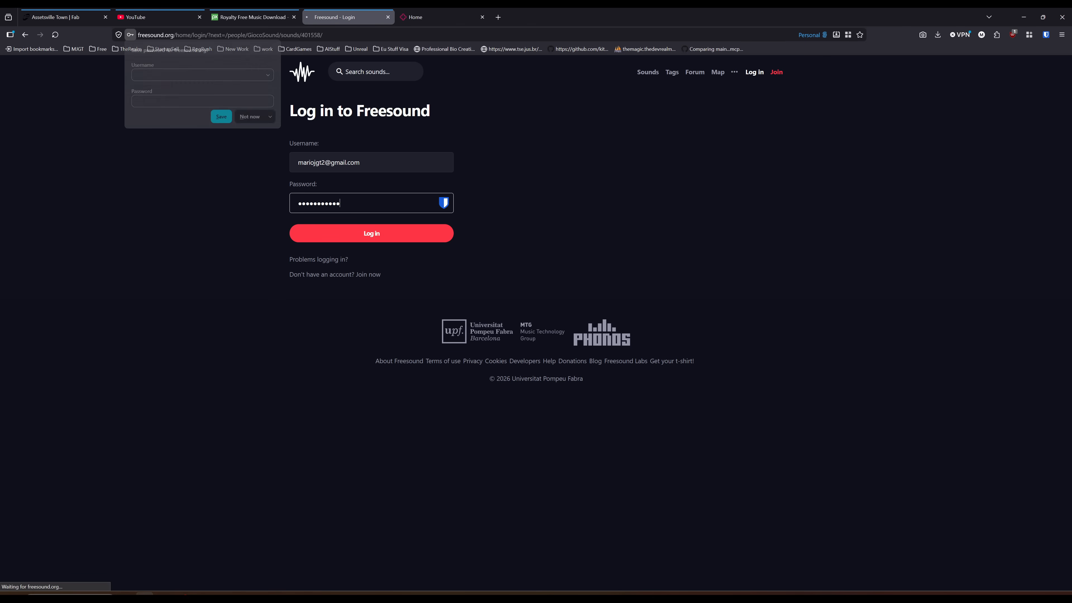
click(388, 17)
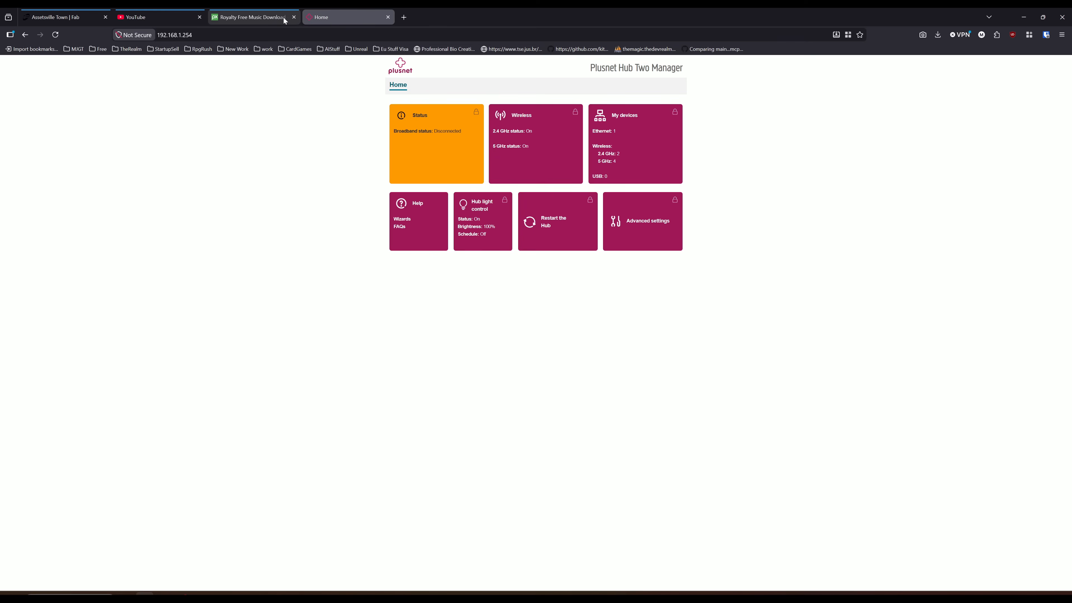
Step: Search Pixabay's sound effects for "car starting"
click(276, 19)
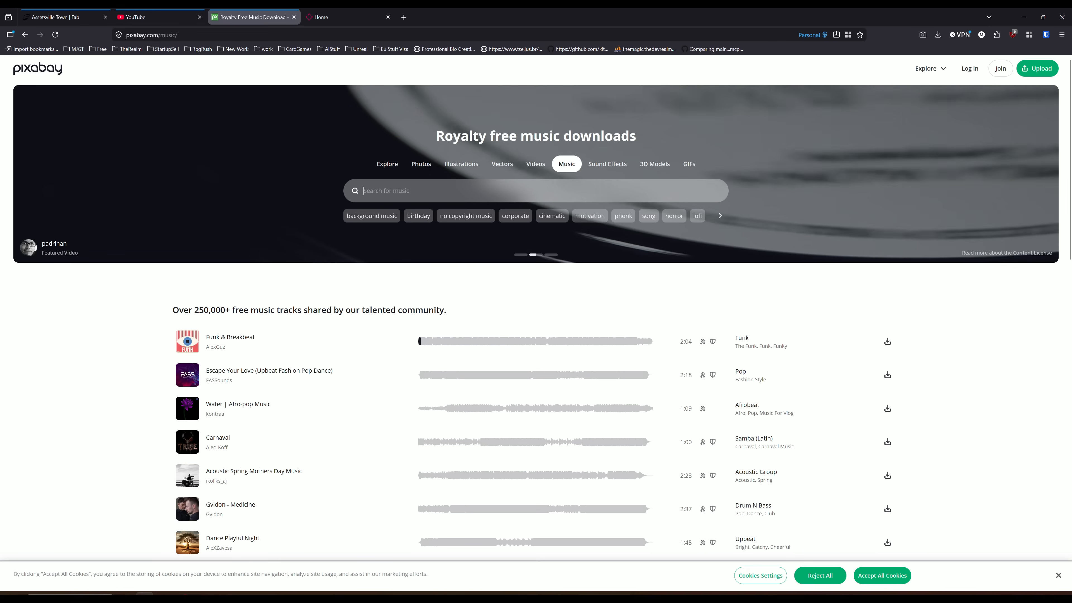
click(607, 165)
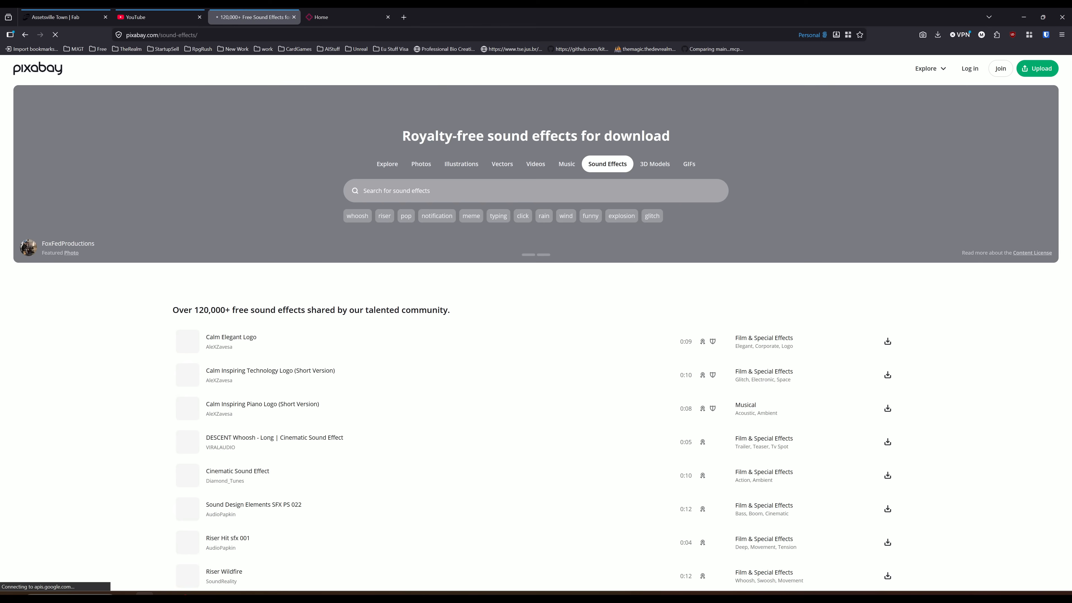
click(536, 190)
text(gun)
key(space)
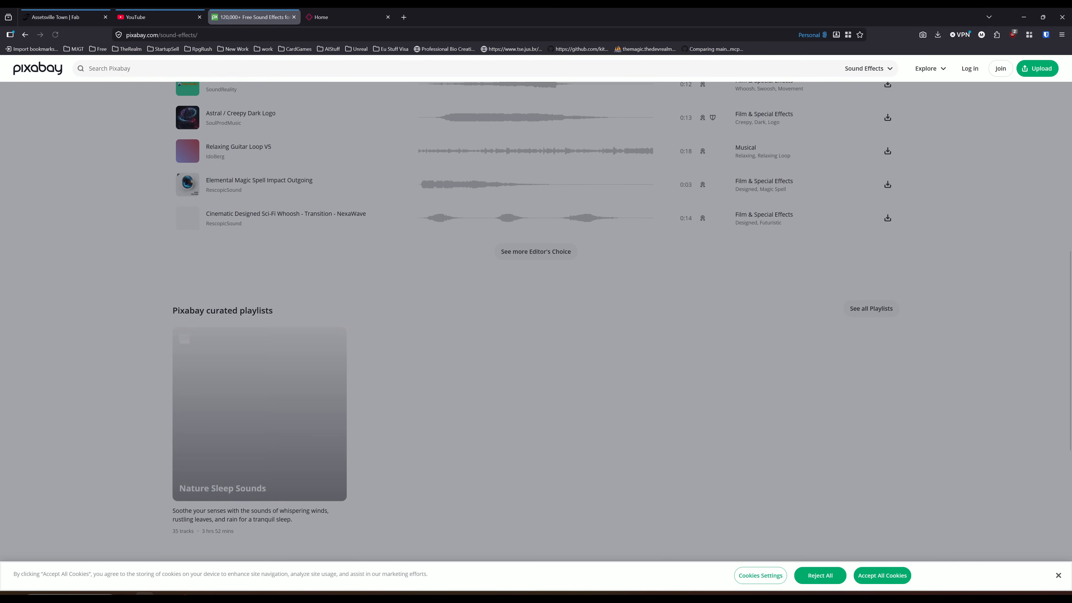
key(space)
scroll(399, 258, up, 15)
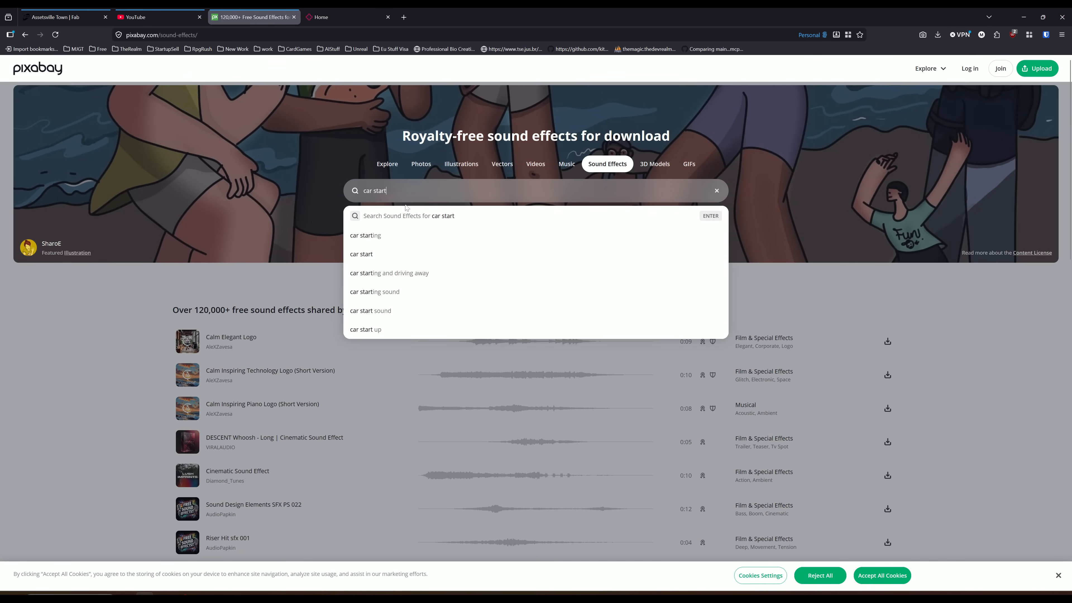
text(start)
click(400, 236)
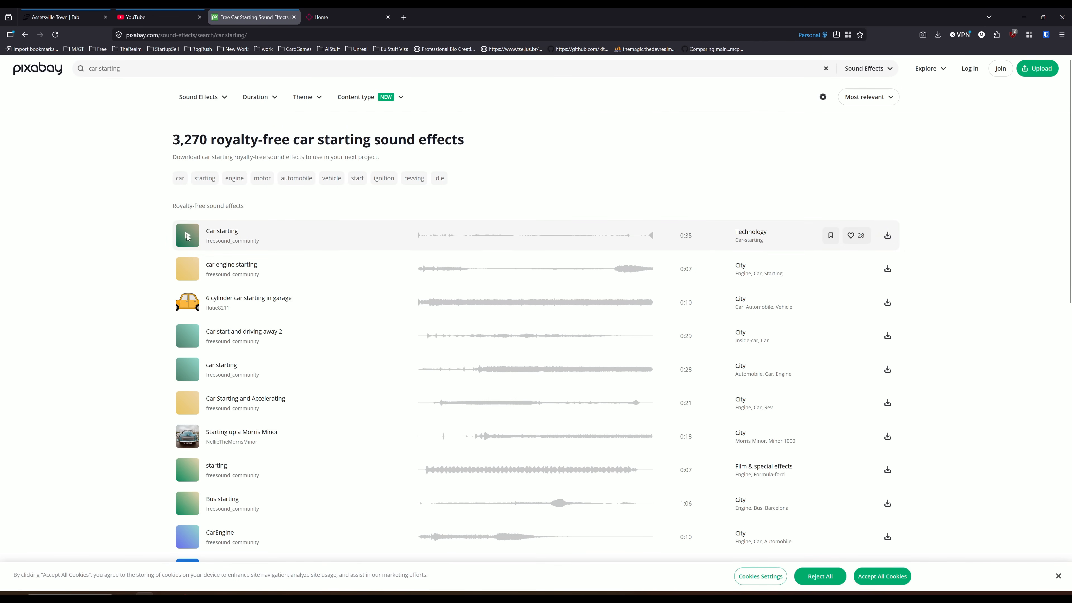
Step: Preview several car starting sounds, download the CarEngine sound effect and dismiss the thank-you message
click(188, 235)
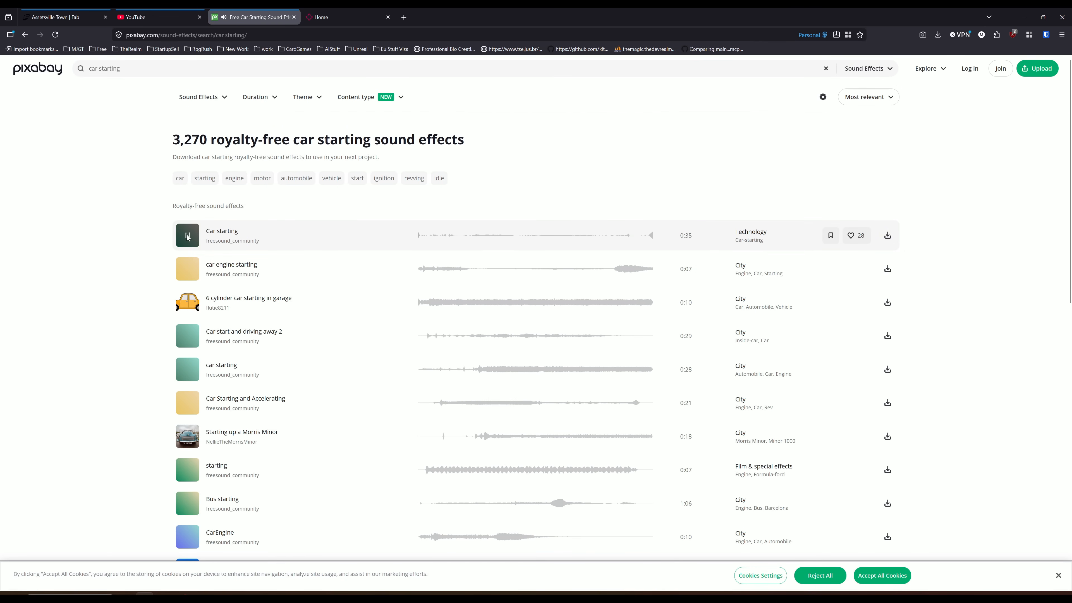
click(187, 269)
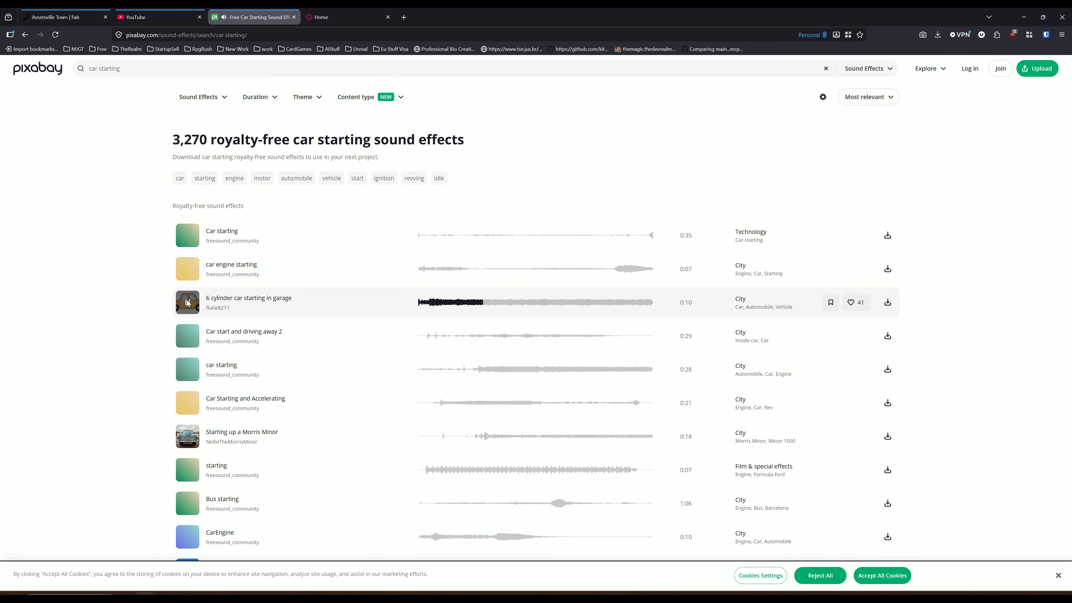
scroll(190, 402, down, 1)
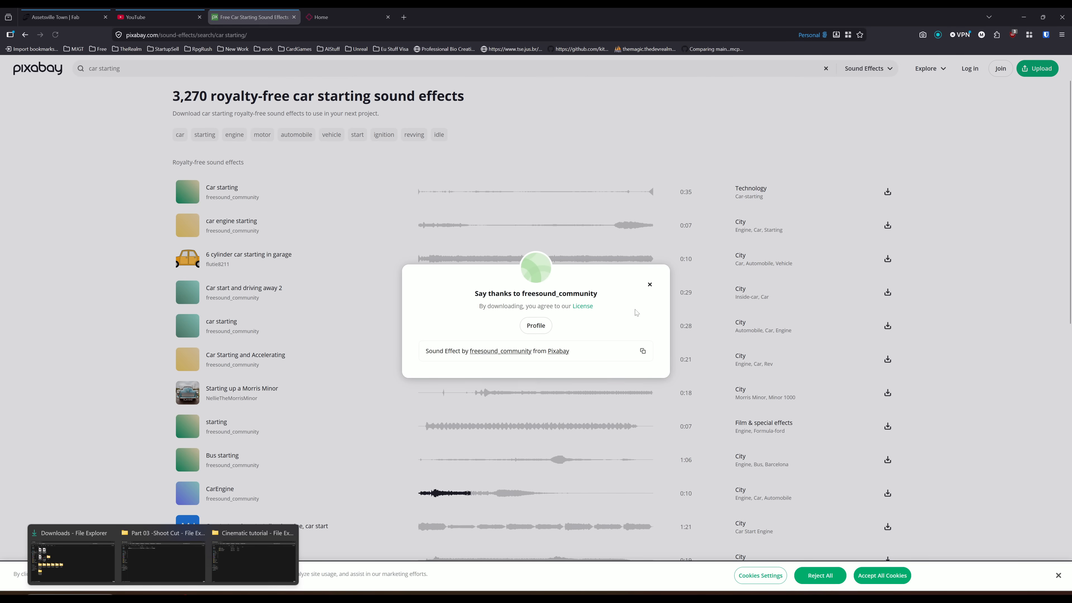
click(650, 286)
Step: Import the downloaded car engine sound from the Downloads folder into Unreal's Content/_Main/Audio folder and save it
key(super+e)
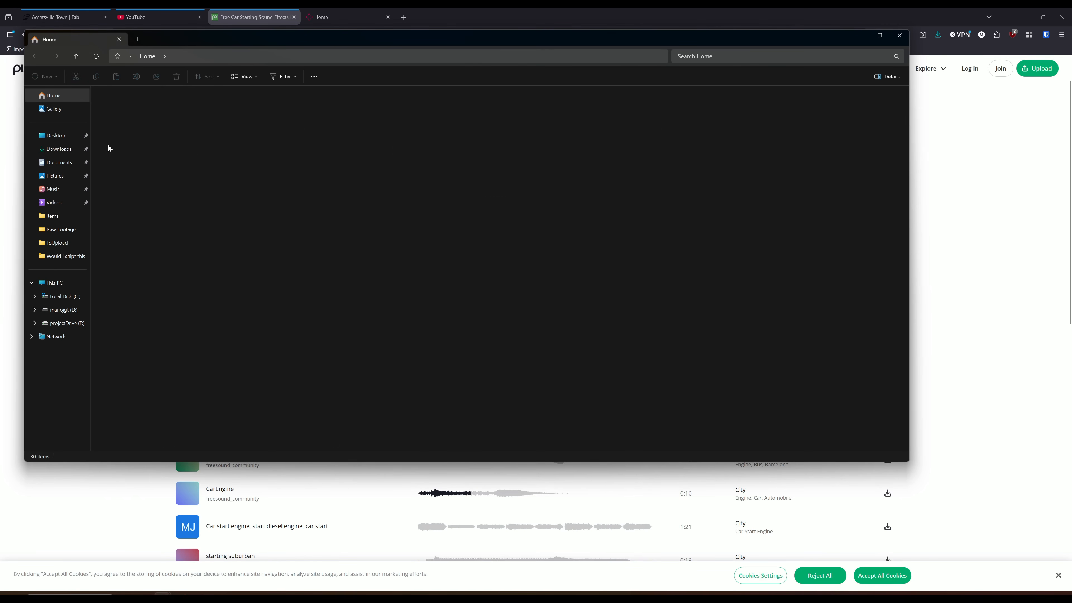
click(67, 150)
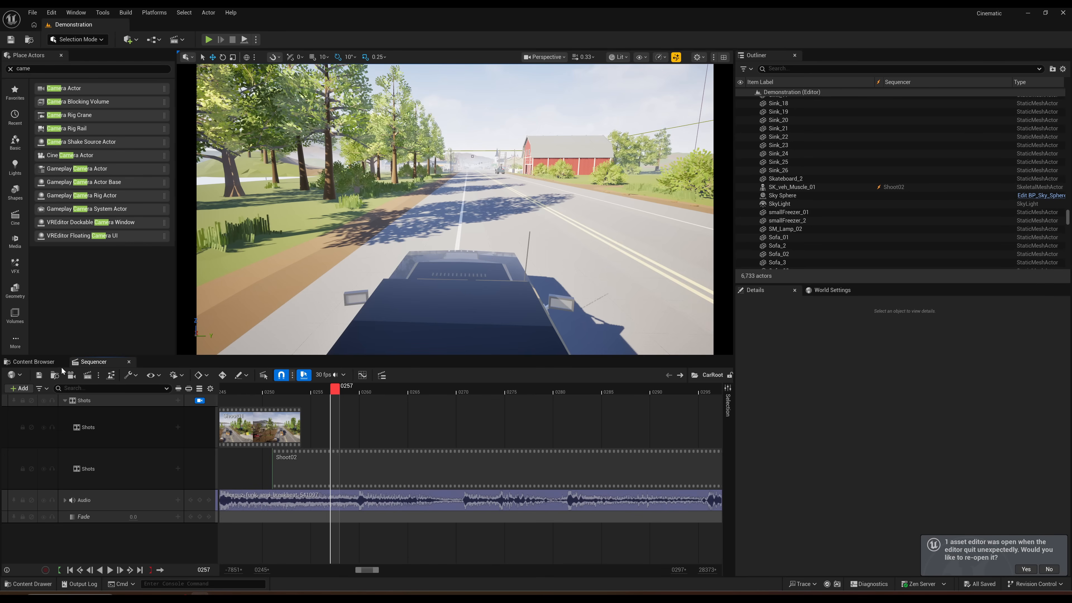
click(34, 362)
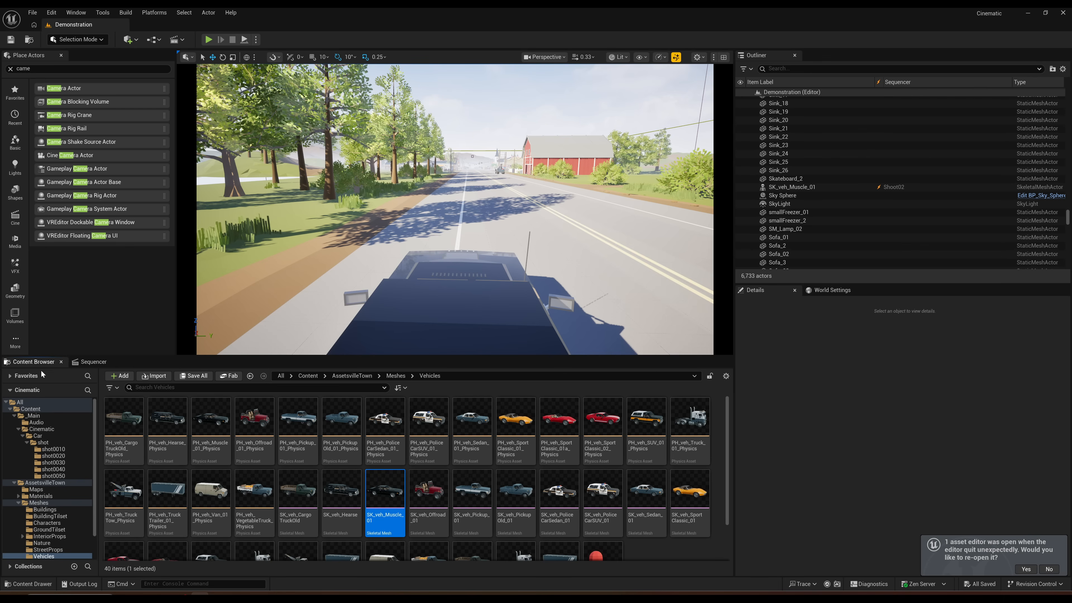
click(308, 376)
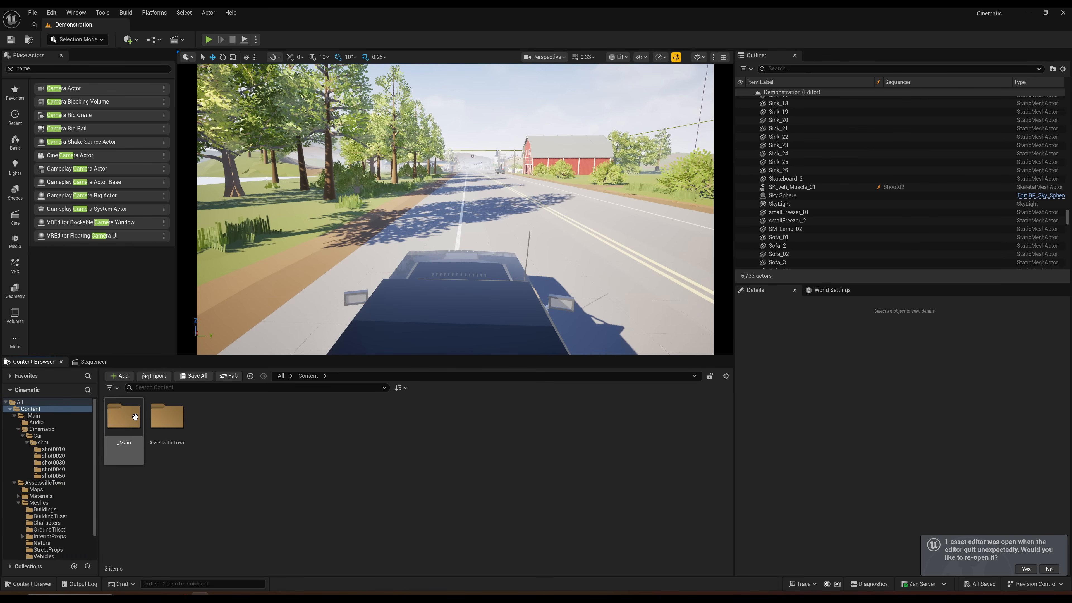
double_click(127, 419)
double_click(127, 418)
key(alt+Tab)
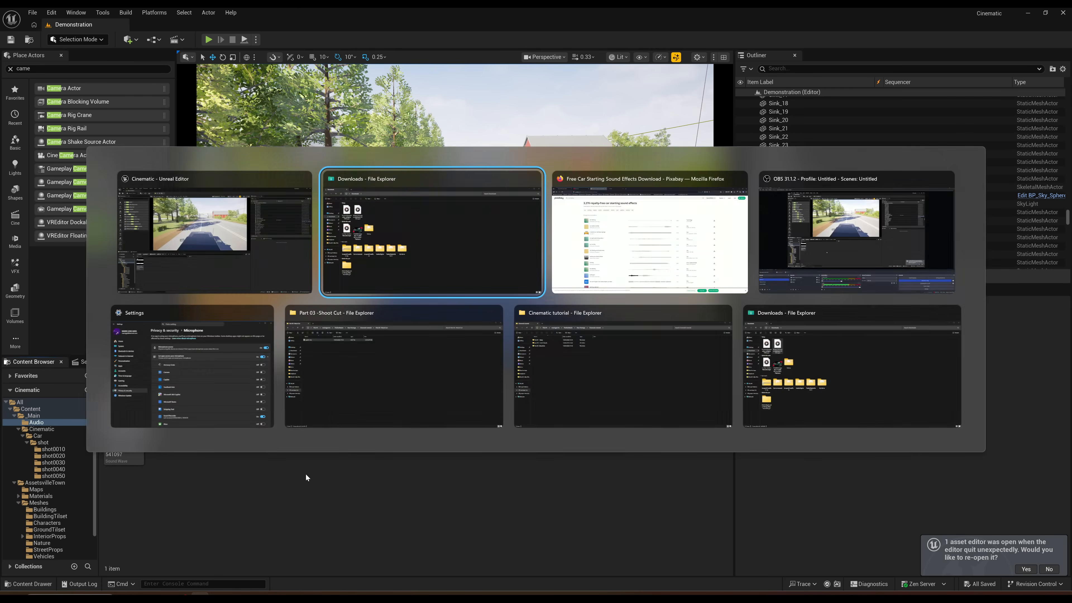
drag(124, 135, 213, 517)
key(ctrl+s)
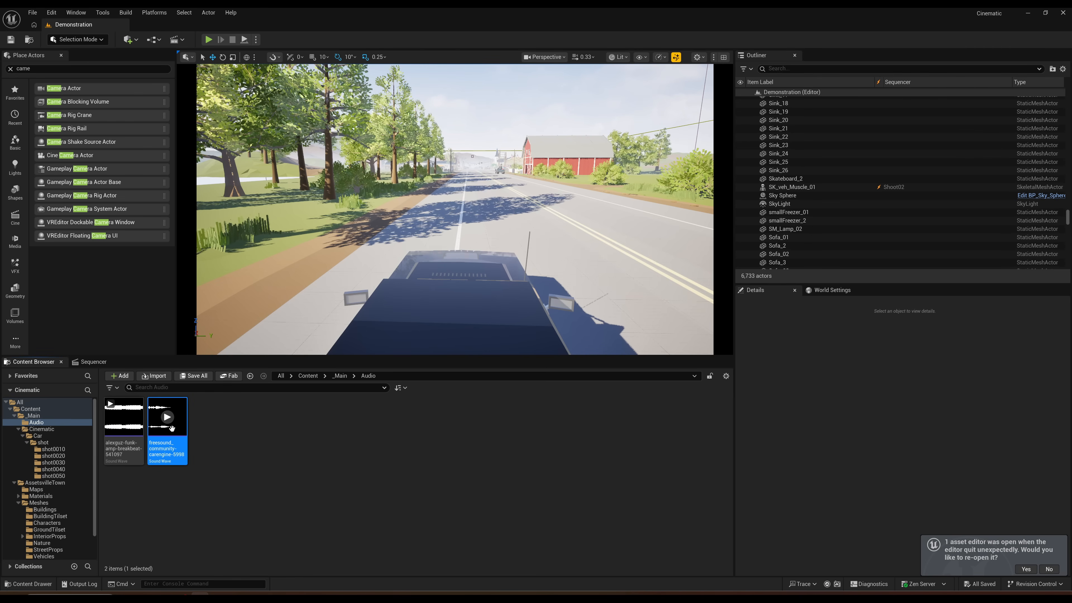
Step: Preview the imported car engine sound, and open Content Browser 2 as a floating window beside the Sequencer
click(168, 417)
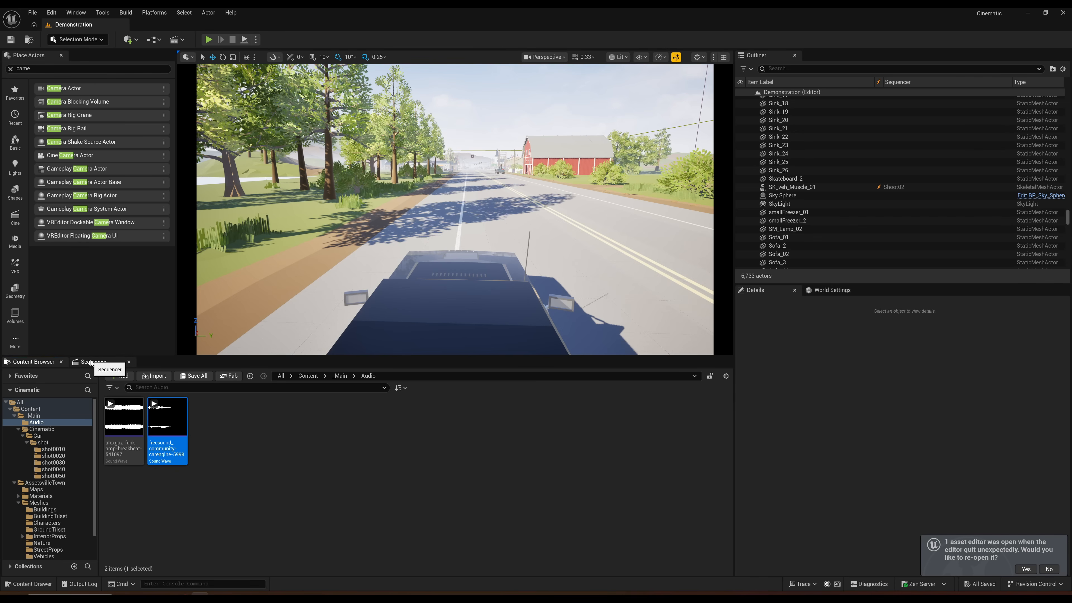
click(76, 13)
mouse_move(160, 56)
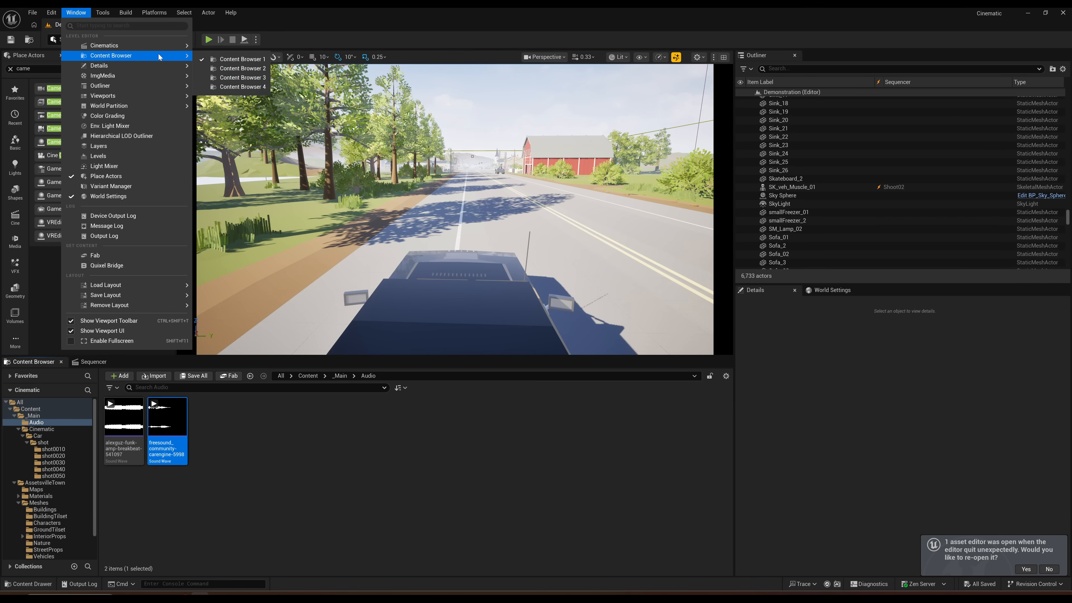
click(235, 69)
drag(512, 160, 1071, 173)
click(93, 361)
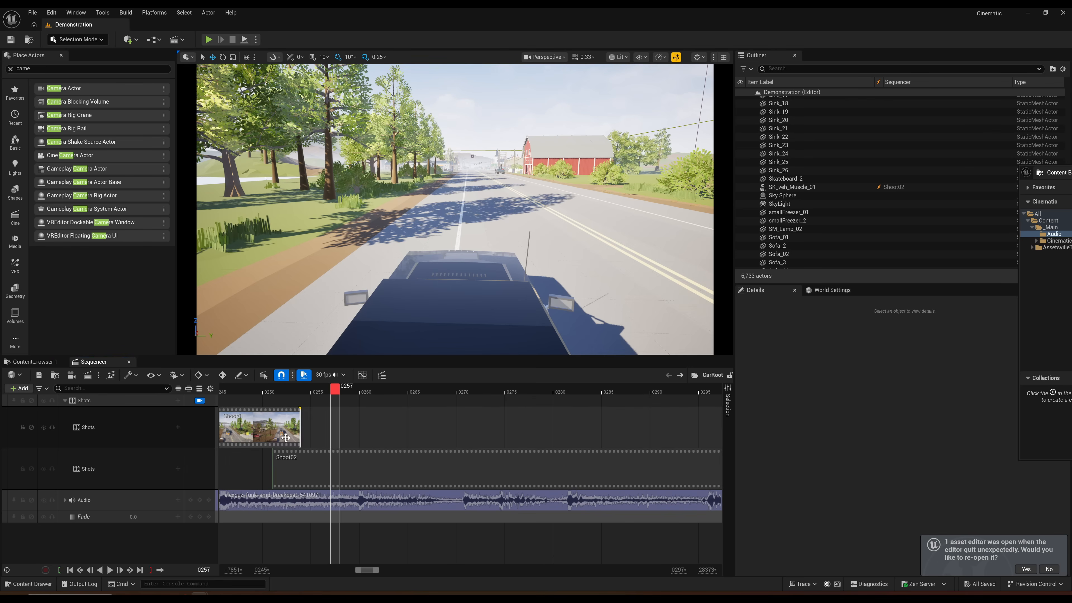
Step: Open the Shoot02 shot and add the car engine sound as an audio track under its CameraActor, starting at frame 12
double_click(293, 468)
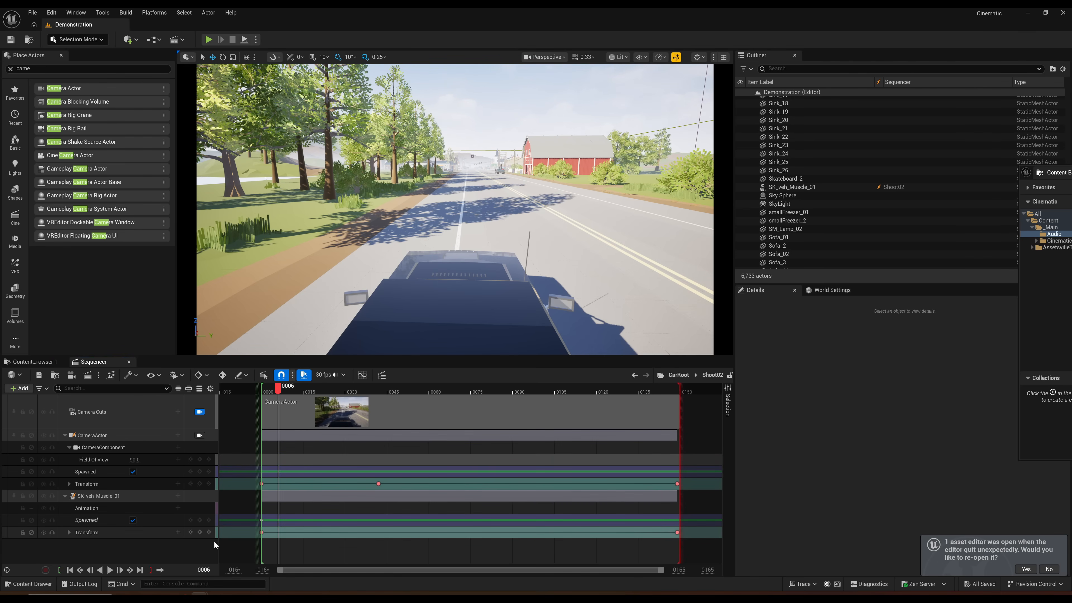
click(201, 411)
click(201, 412)
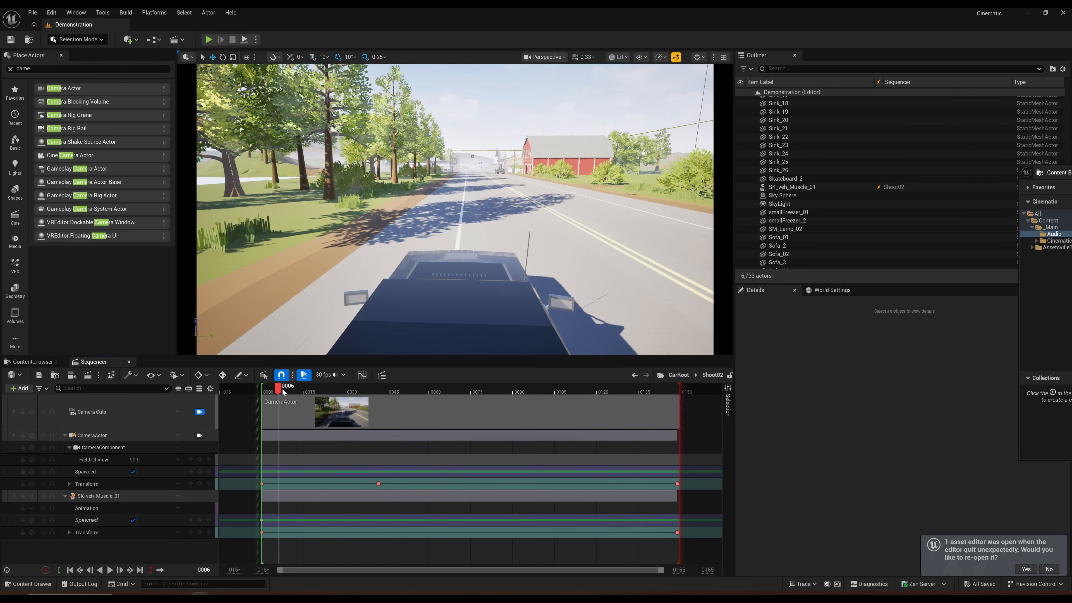
mouse_move(279, 389)
mouse_down()
mouse_move(264, 388)
mouse_move(314, 389)
mouse_move(263, 390)
mouse_move(295, 392)
mouse_up()
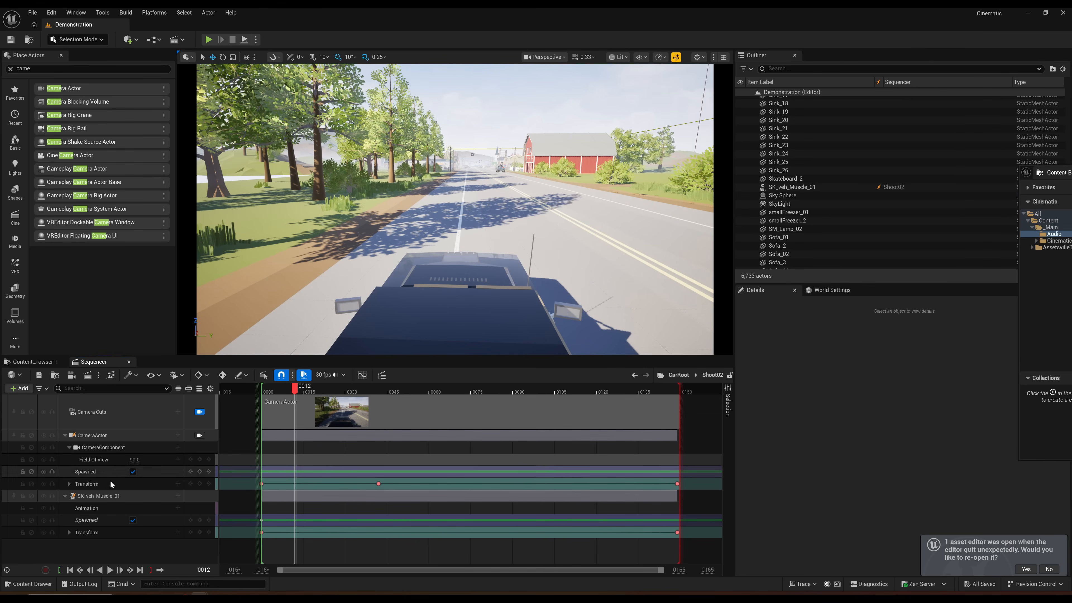
click(66, 494)
click(527, 434)
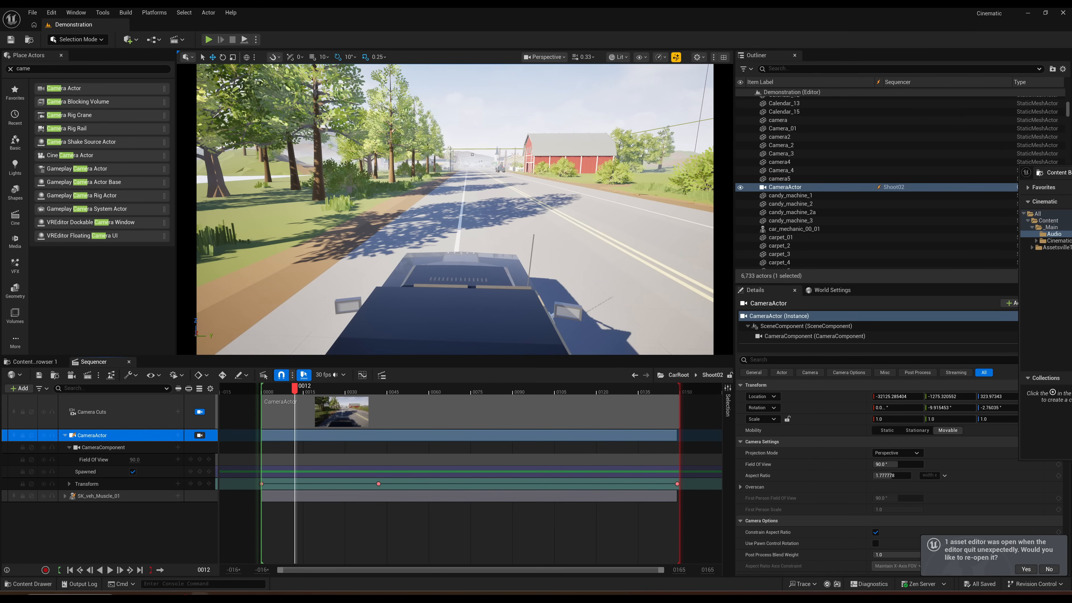
drag(1071, 253, 329, 536)
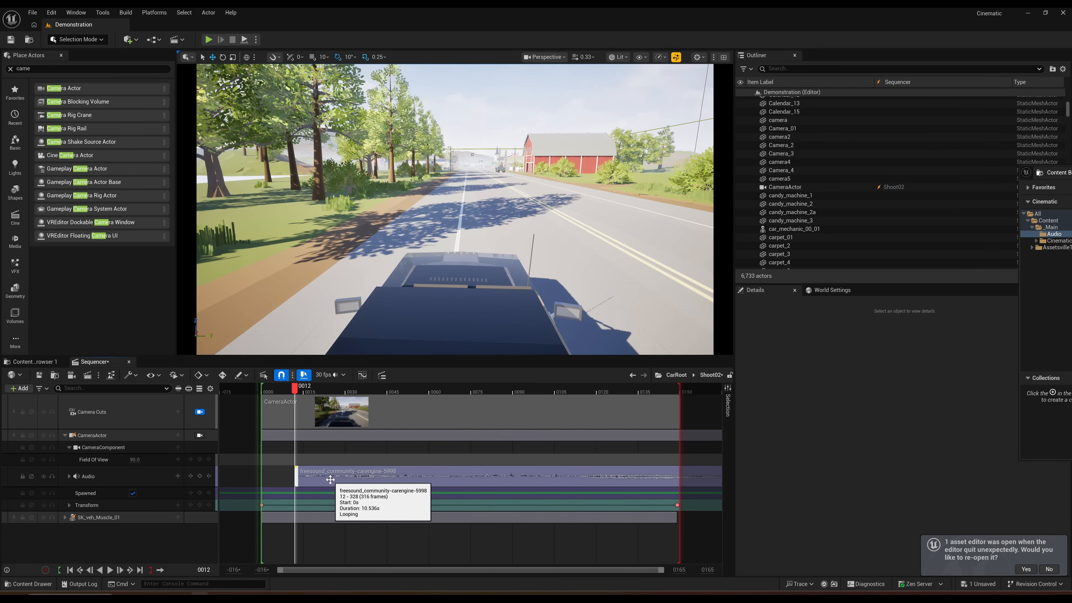
Step: Play Shoot02 with the engine sound, and slide the audio clip back to the start of the shot at frame 0
click(110, 571)
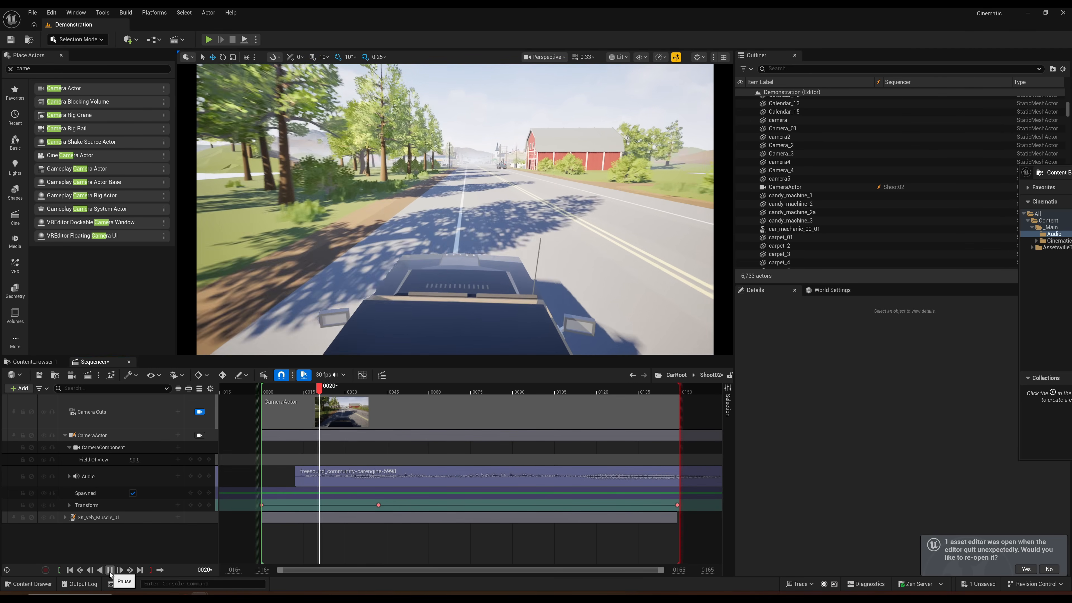
click(109, 571)
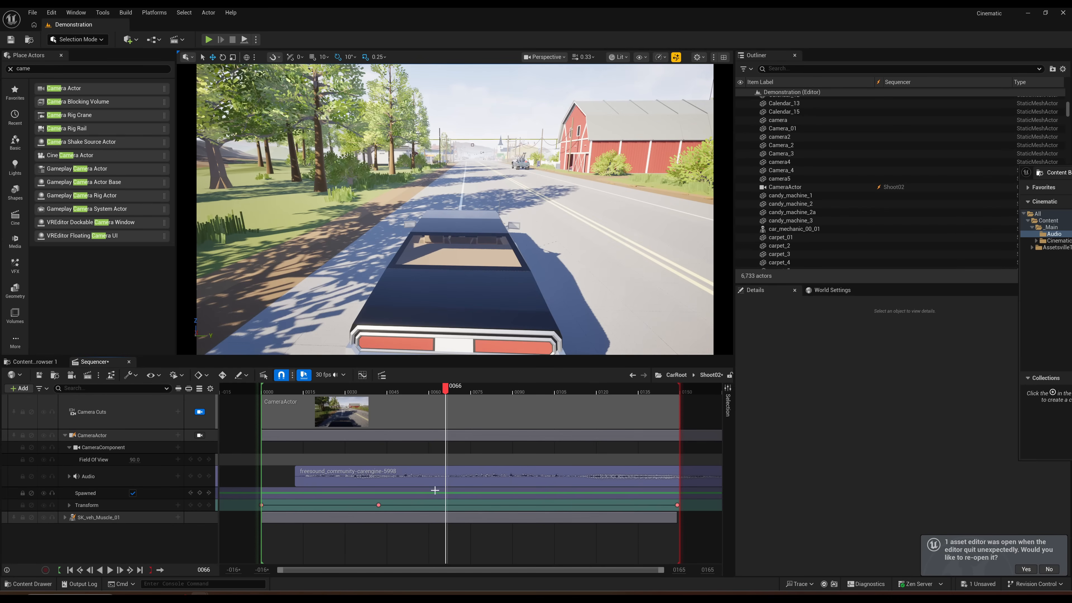
drag(466, 481, 426, 482)
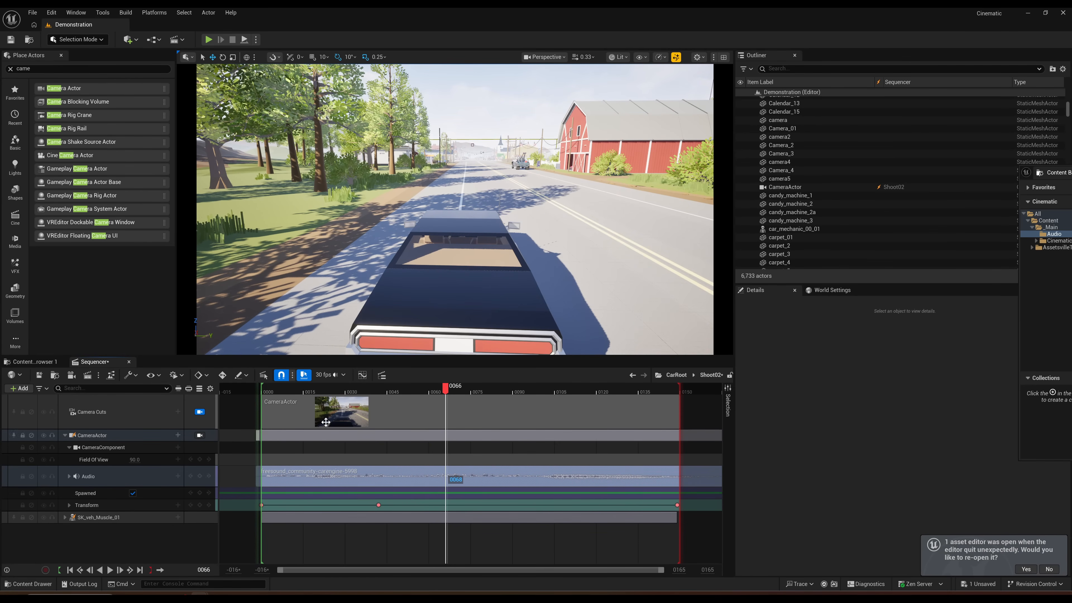
click(281, 390)
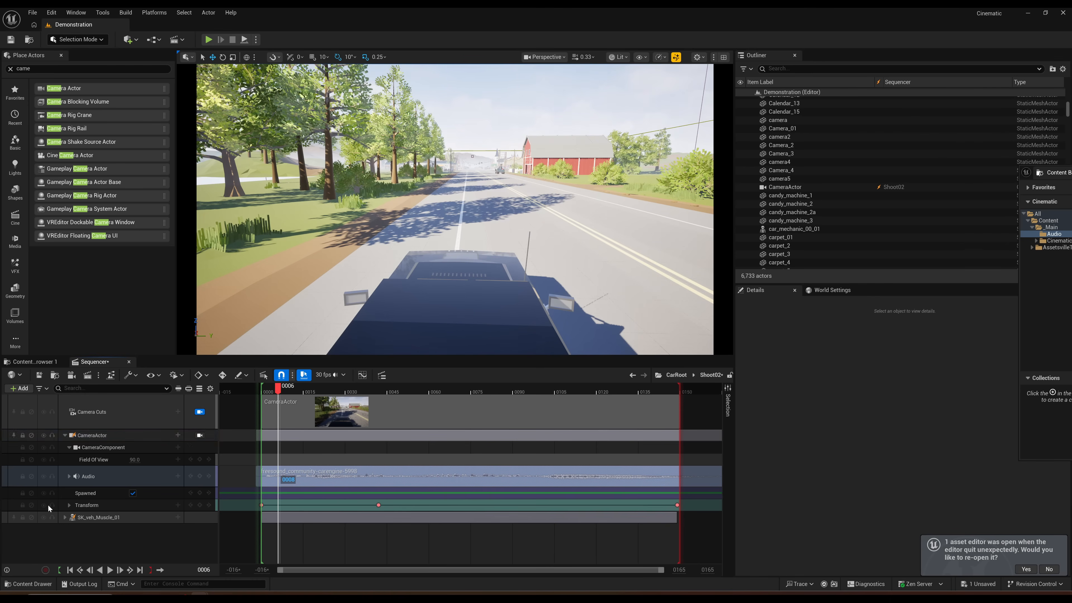
Step: Raise the volume of the engine audio track in Shoot02 and play the shot to hear it
click(69, 476)
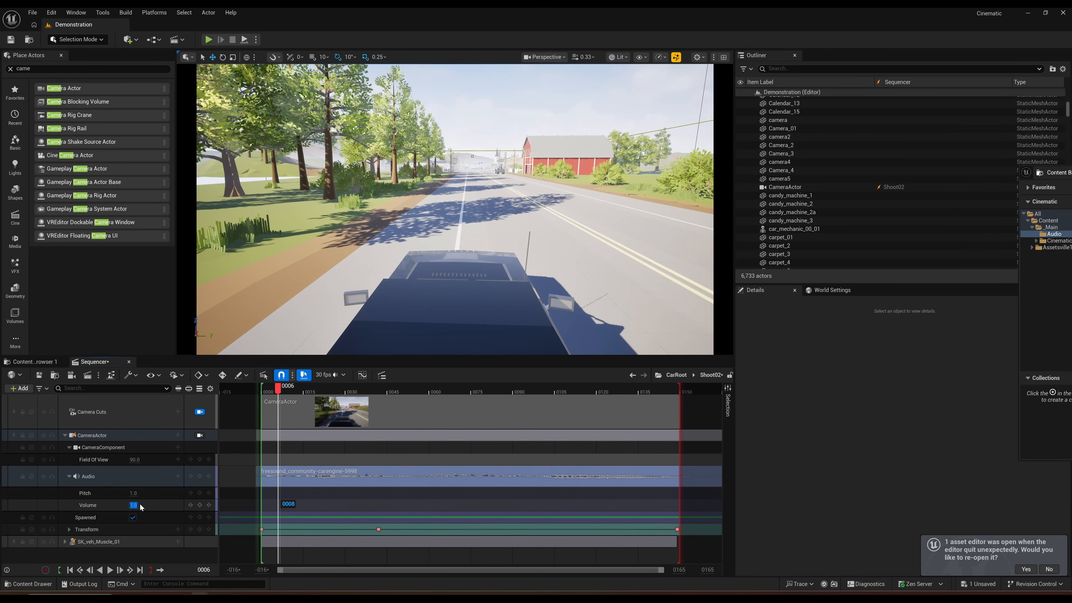
key(Return)
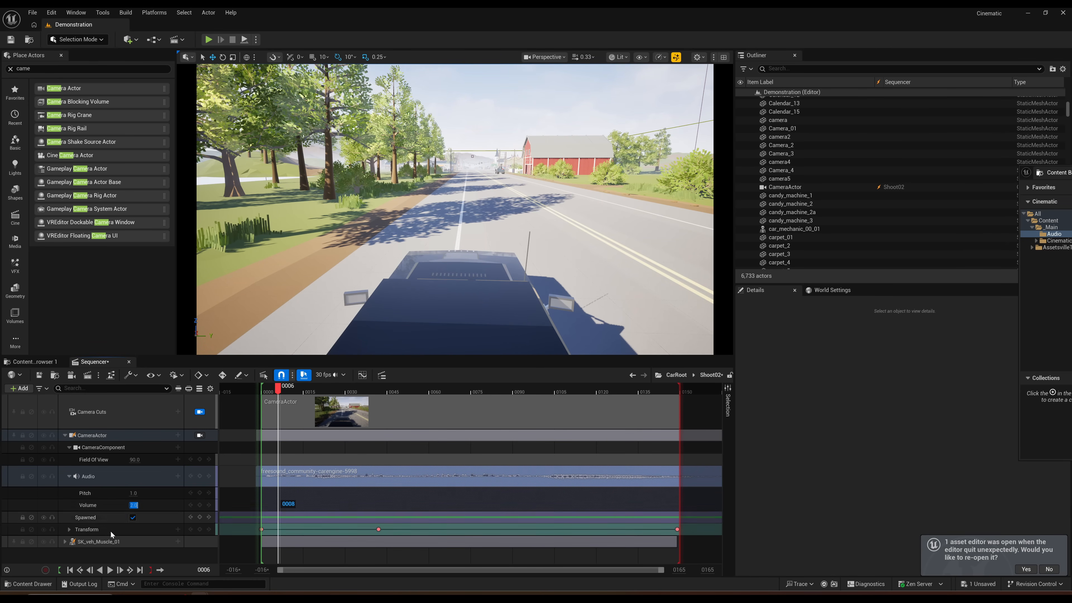
click(110, 570)
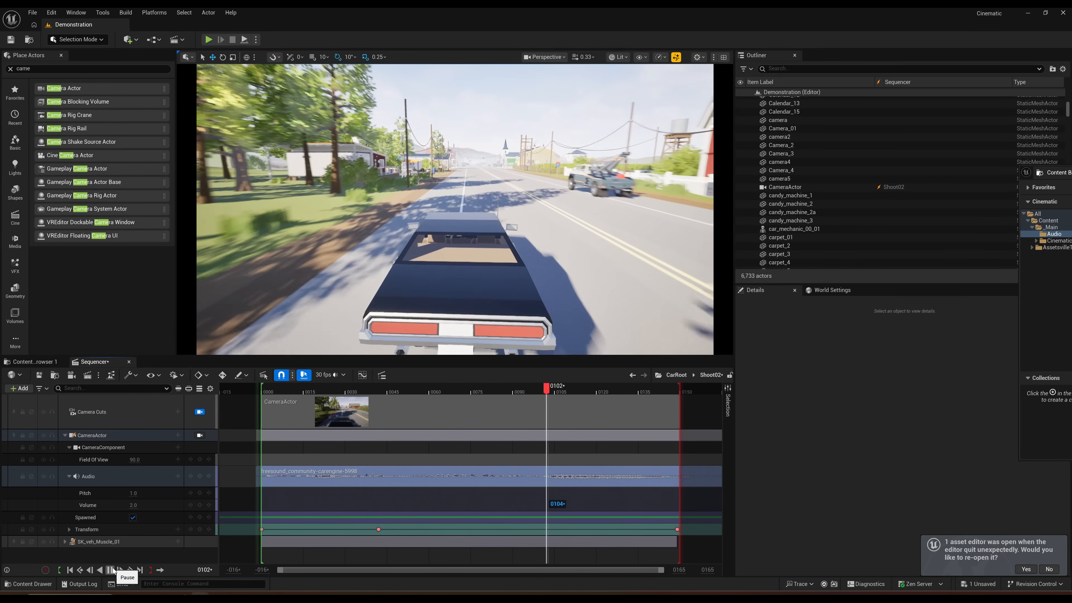
click(117, 572)
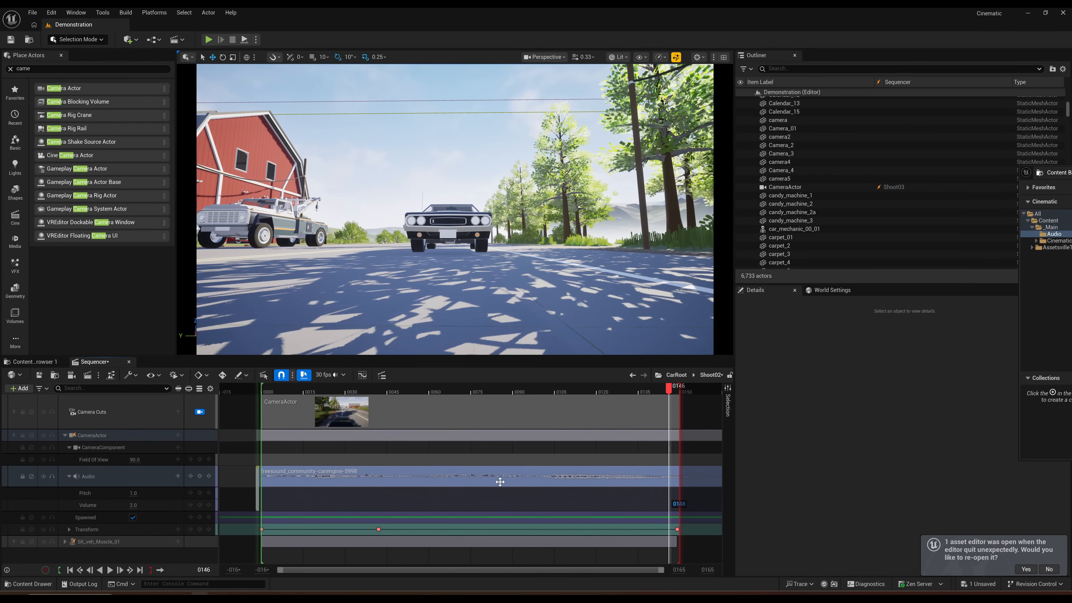
Step: Slide the engine clip earlier so it begins before Shoot02's start, play the shot and save the sequence
drag(538, 481, 307, 473)
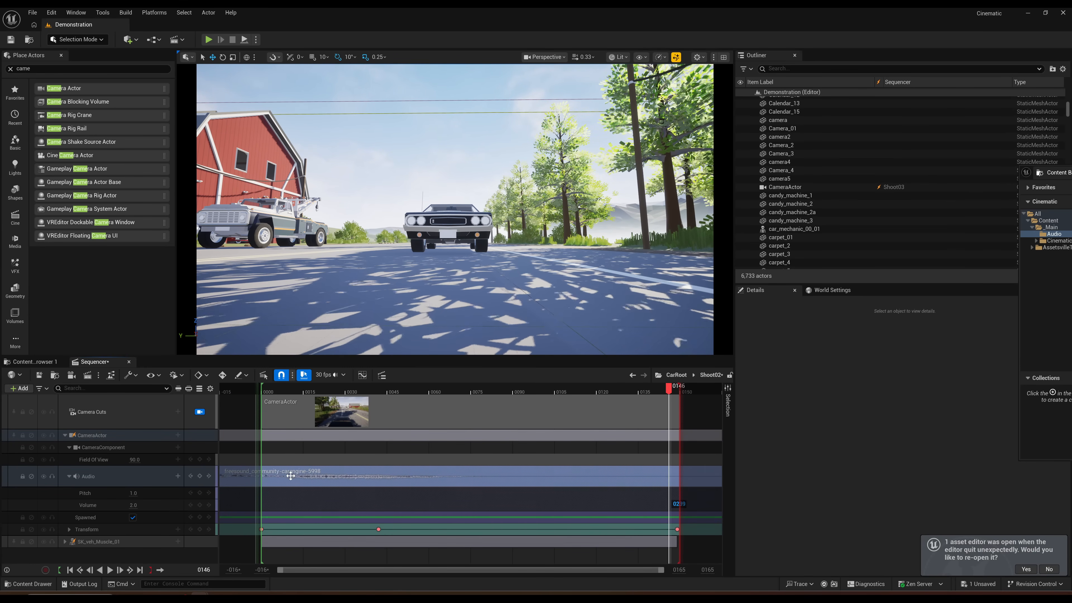
click(268, 390)
key(space)
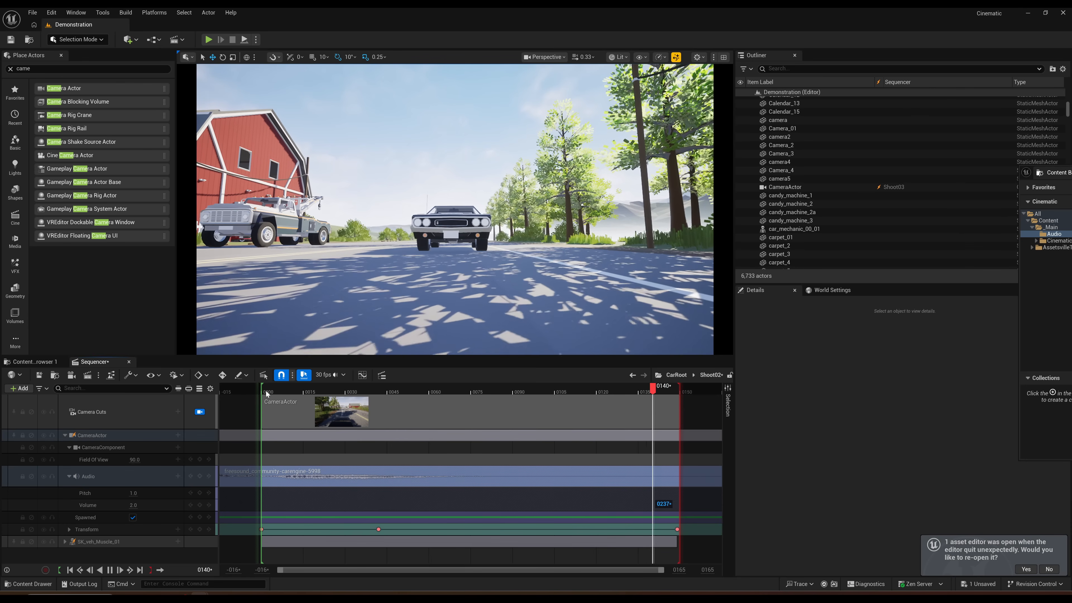
key(space)
key(ctrl+s)
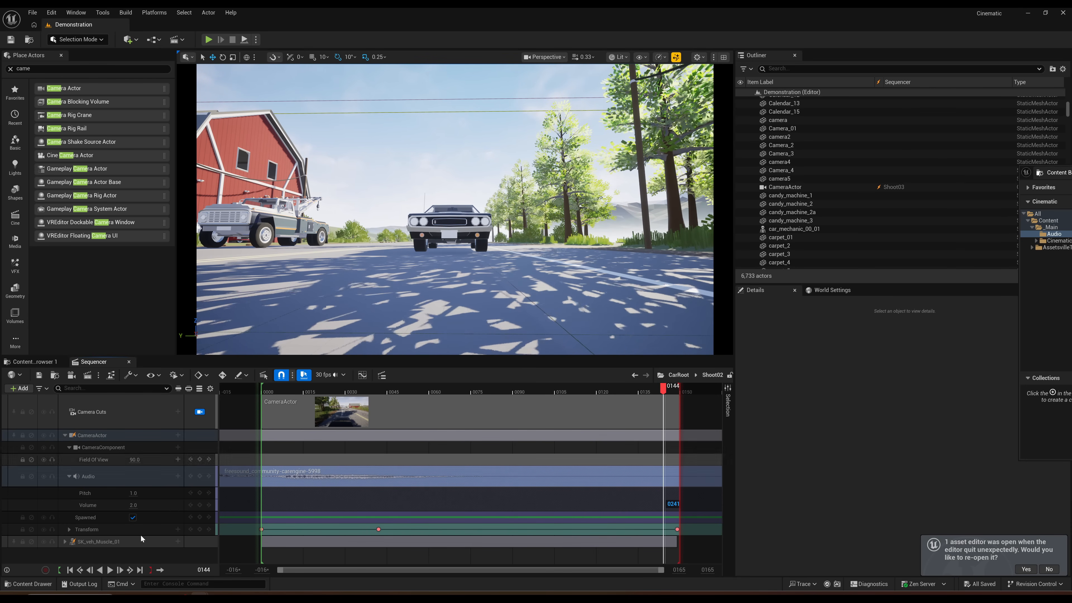
Step: Switch to the browser and search Pixabay's sound effects for "car accelerating"
mouse_move(145, 599)
click(145, 560)
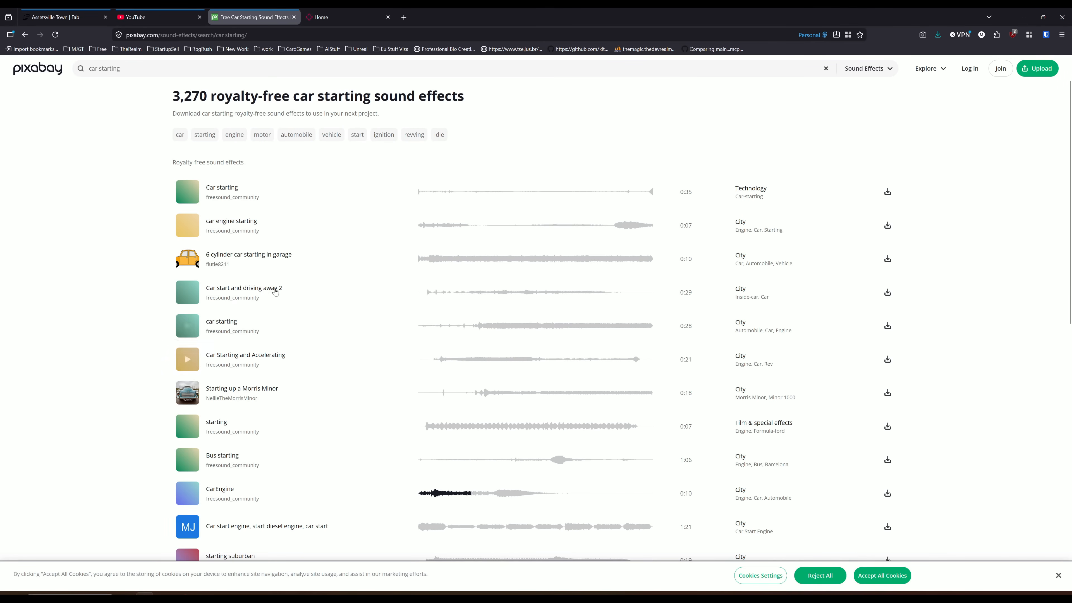
scroll(291, 116, up, 1)
click(121, 68)
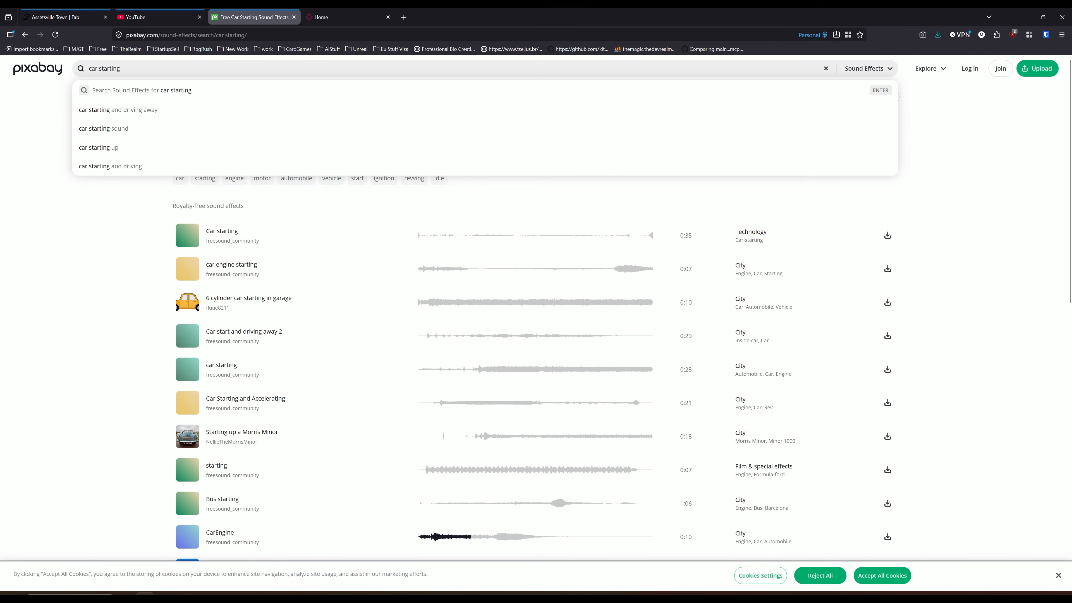
text(runn)
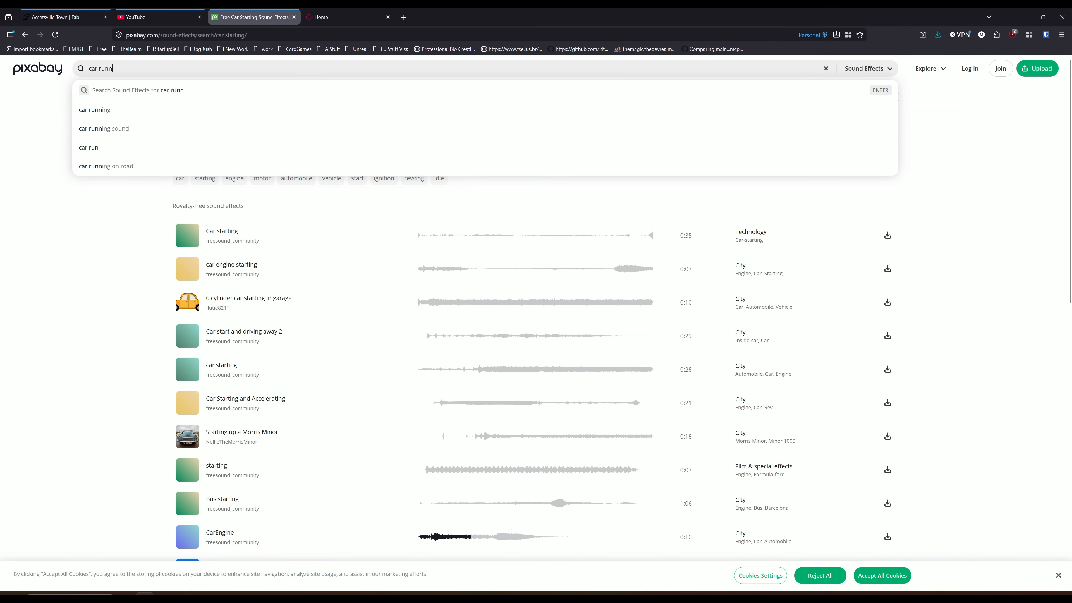
text(ing)
key(ctrl+a)
text(car ac)
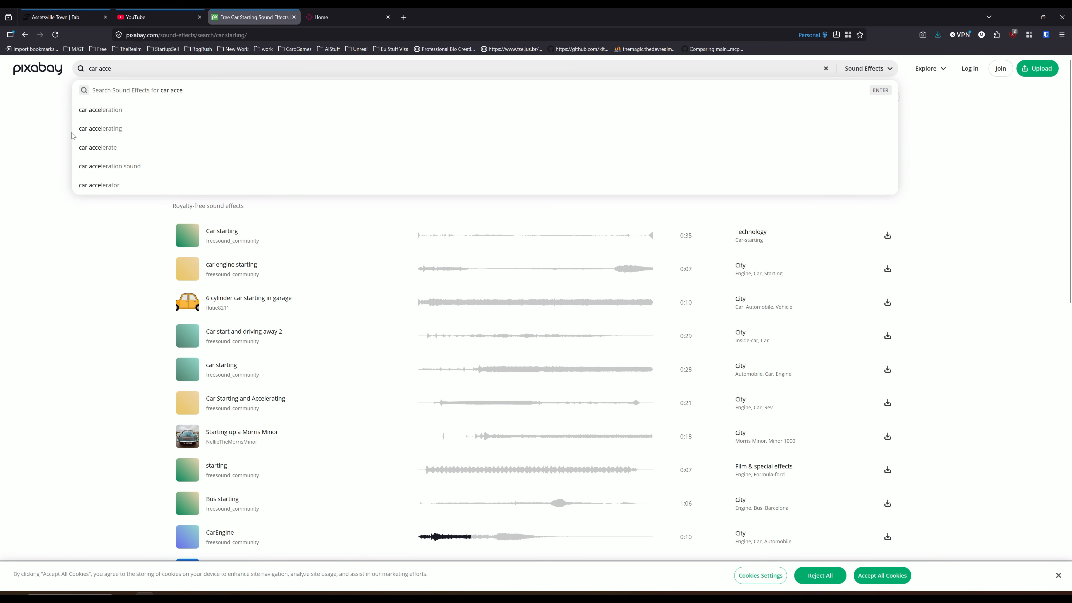
click(126, 128)
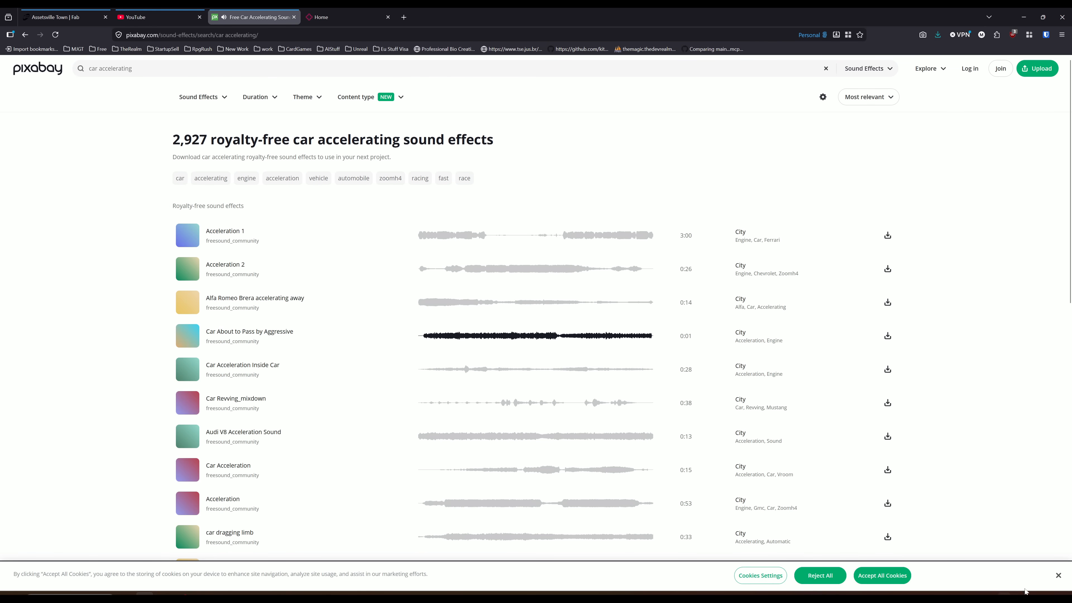
Step: Import the downloaded car acceleration sound from the Downloads folder into Unreal's Audio folder and save it
click(163, 592)
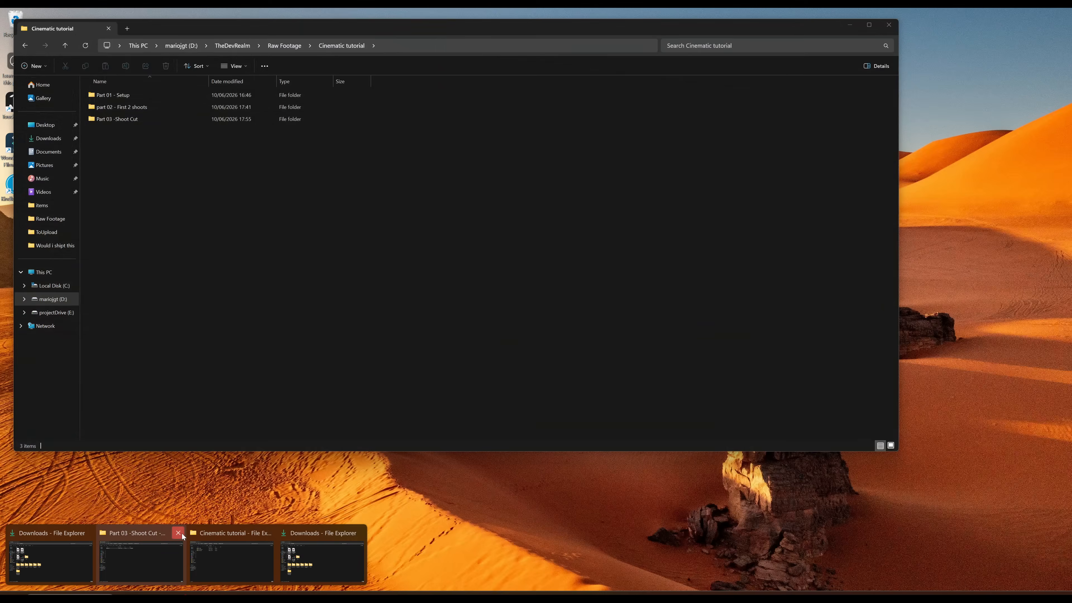
click(178, 533)
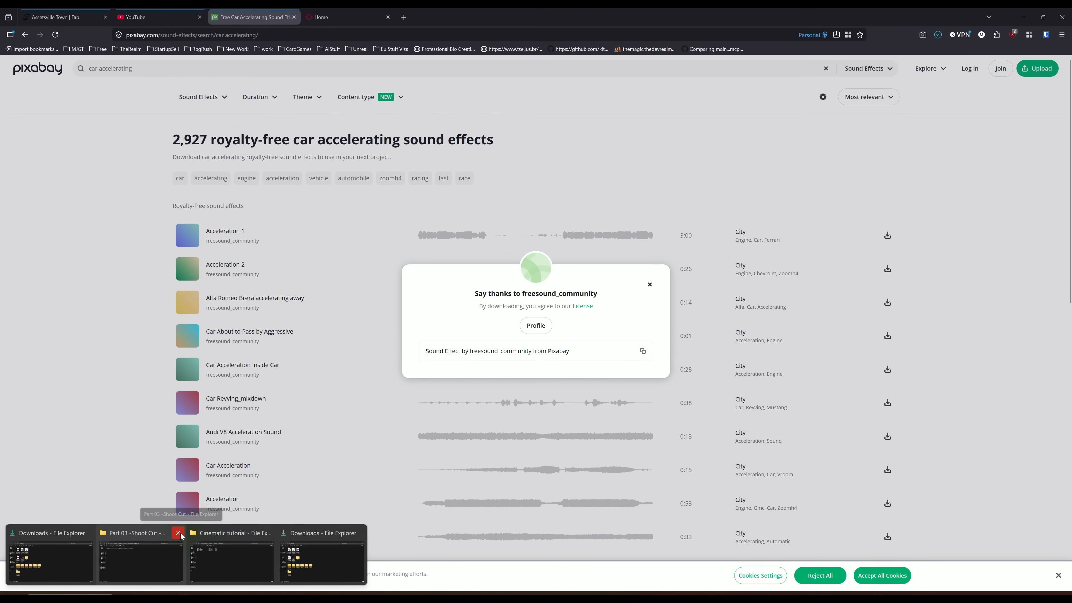
click(200, 534)
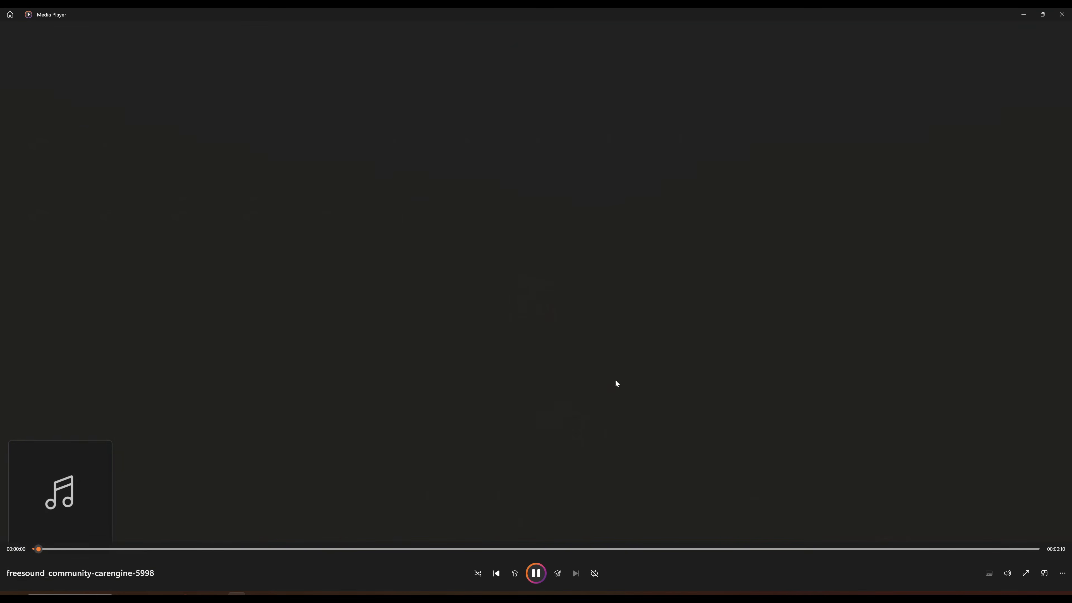
click(1060, 16)
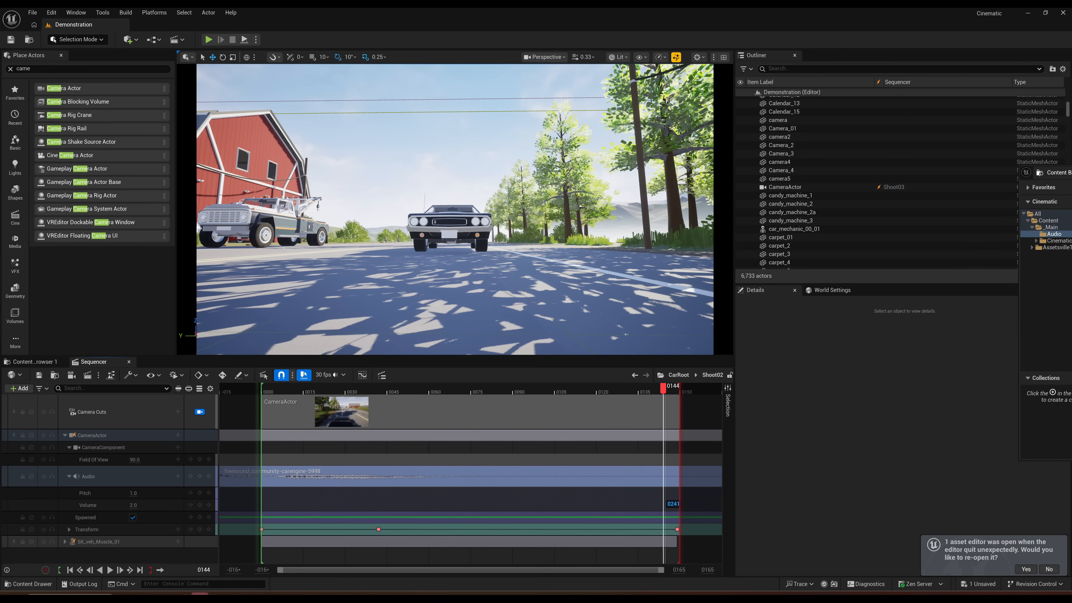
key(ctrl+s)
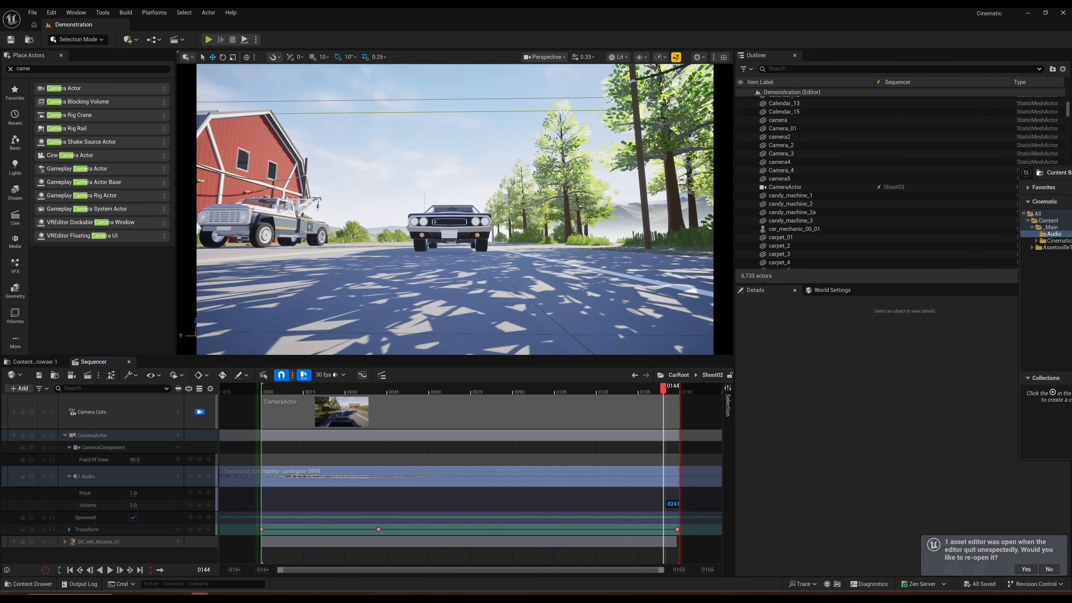
Step: Try to add the newly imported car sound to Shoot02 as a separate audio track, and play the shot
click(68, 476)
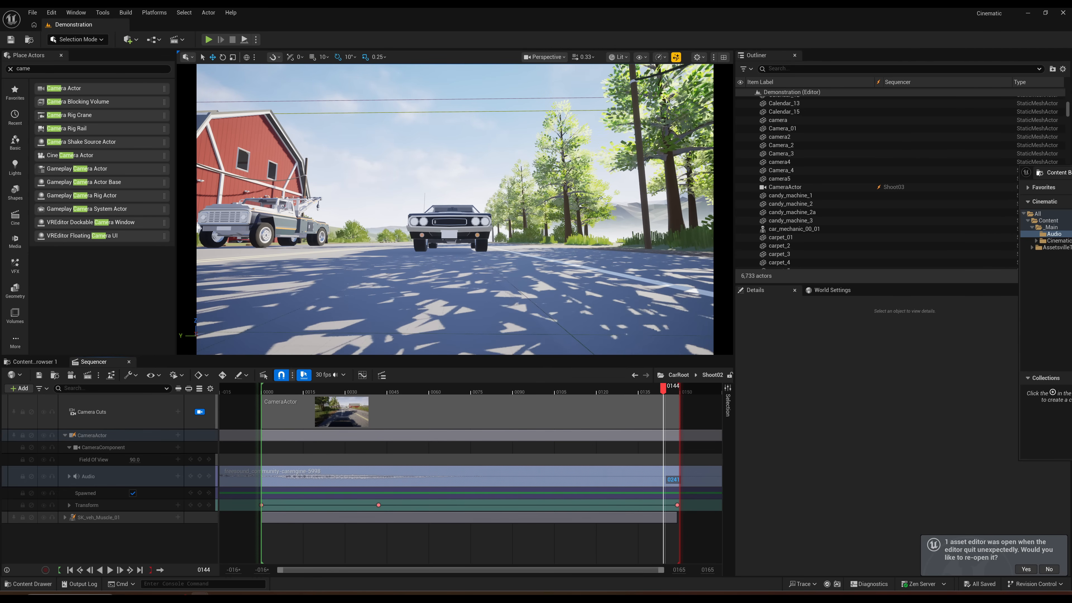
drag(1069, 422, 309, 538)
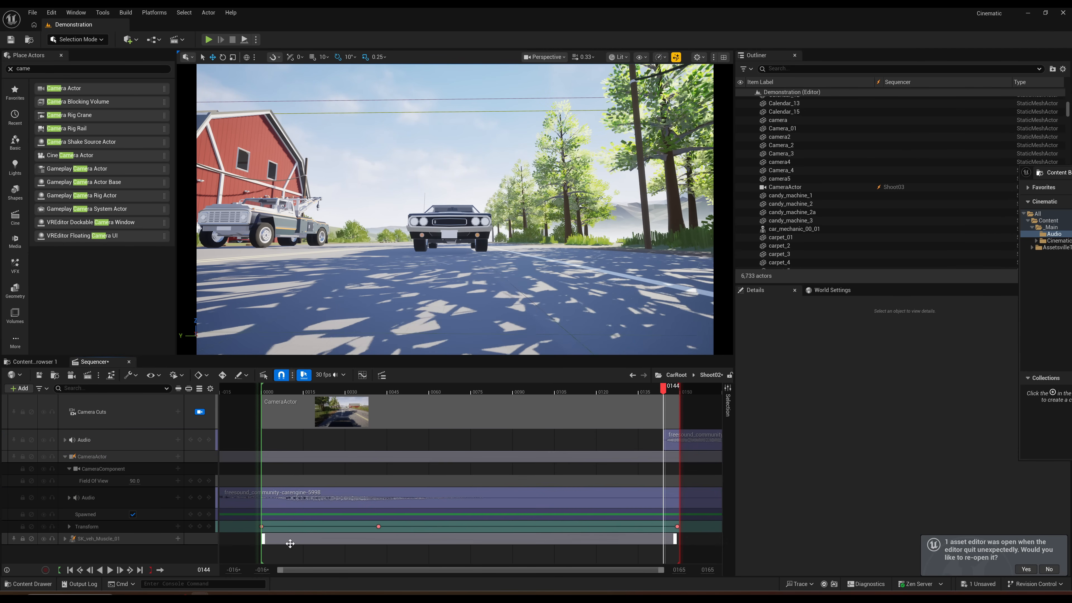
click(278, 391)
key(space)
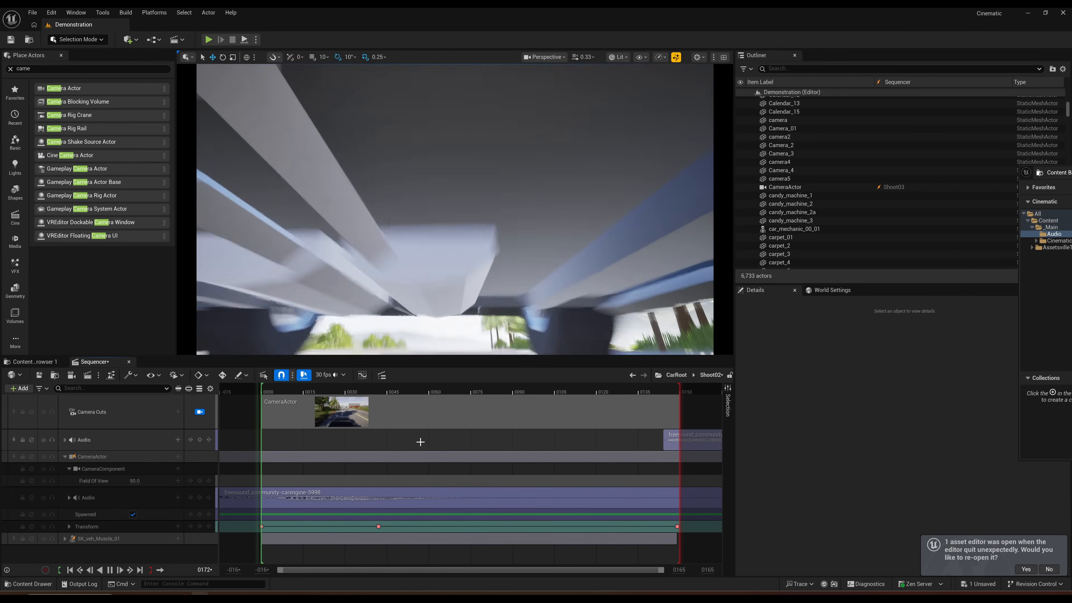
key(ctrl+z)
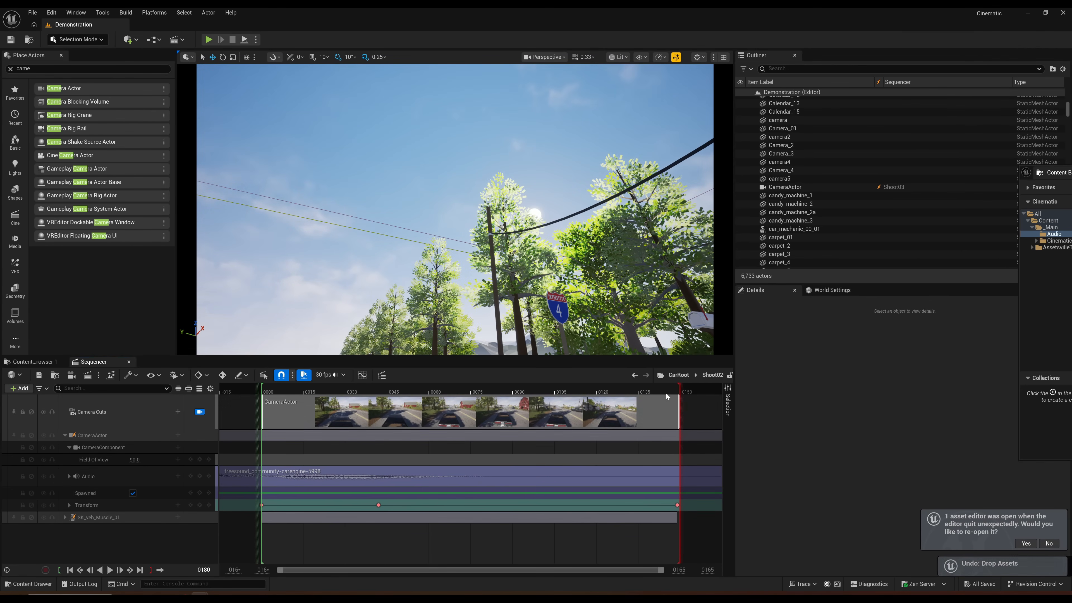
Step: Return to the CarRoot sequence and open the Shoot03 shot
click(635, 375)
ctrl+scroll(352, 453, down, 8)
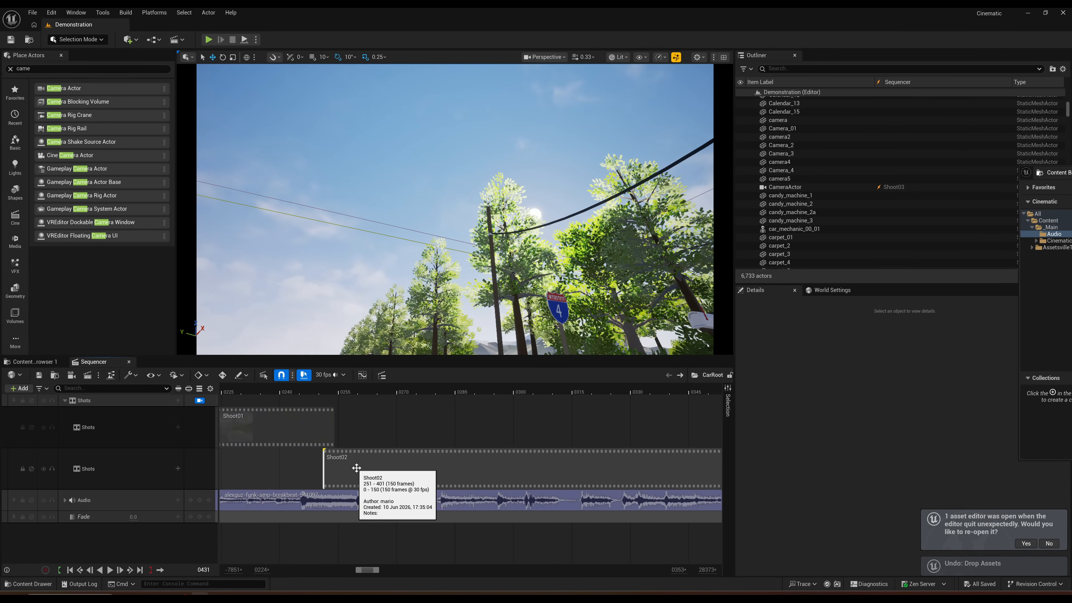
double_click(631, 434)
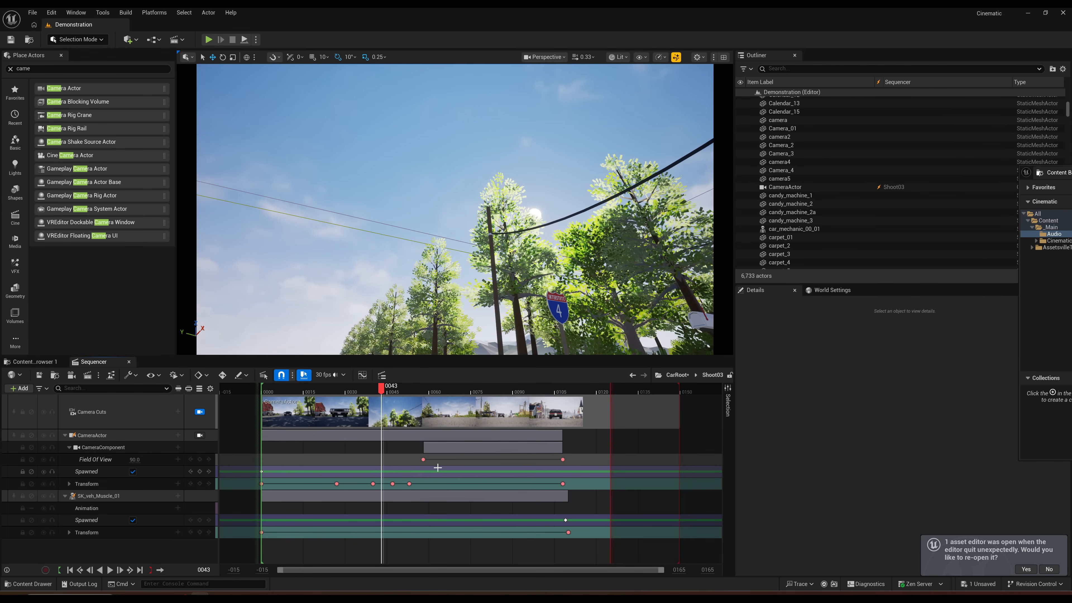
Step: Add the imported "car about to pass by aggressive" sound to Shoot03 as an audio track and play the shot through its camera
drag(1070, 295, 166, 549)
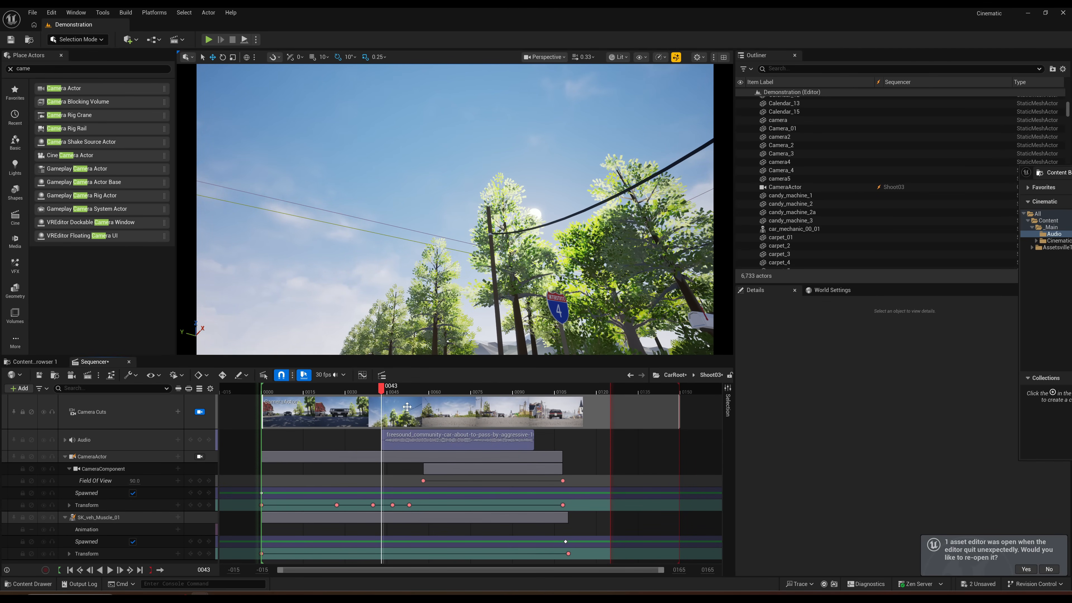
click(201, 412)
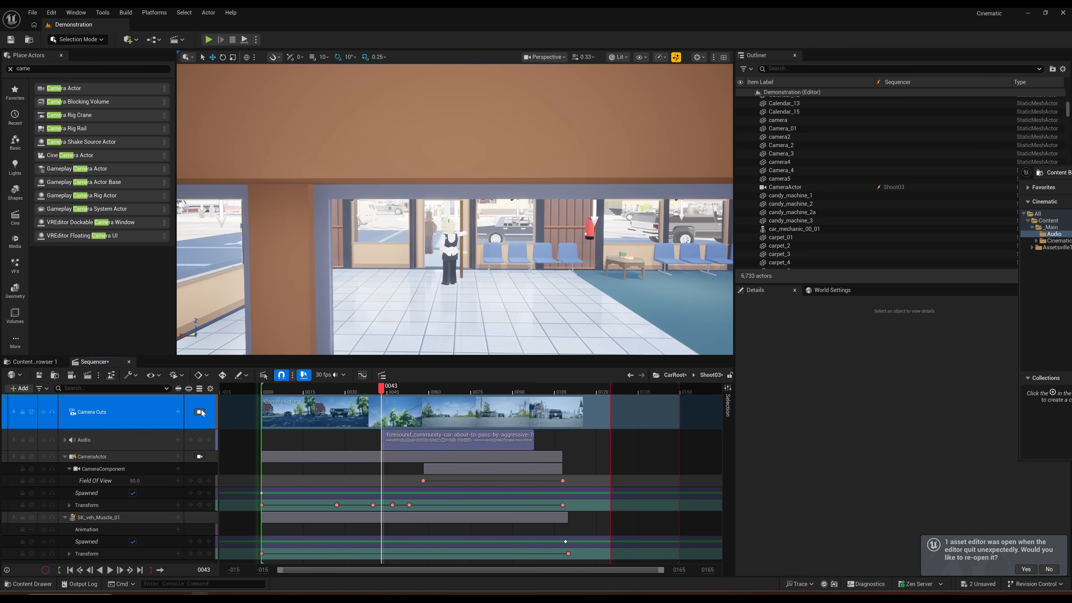
click(200, 412)
key(space)
key(space)
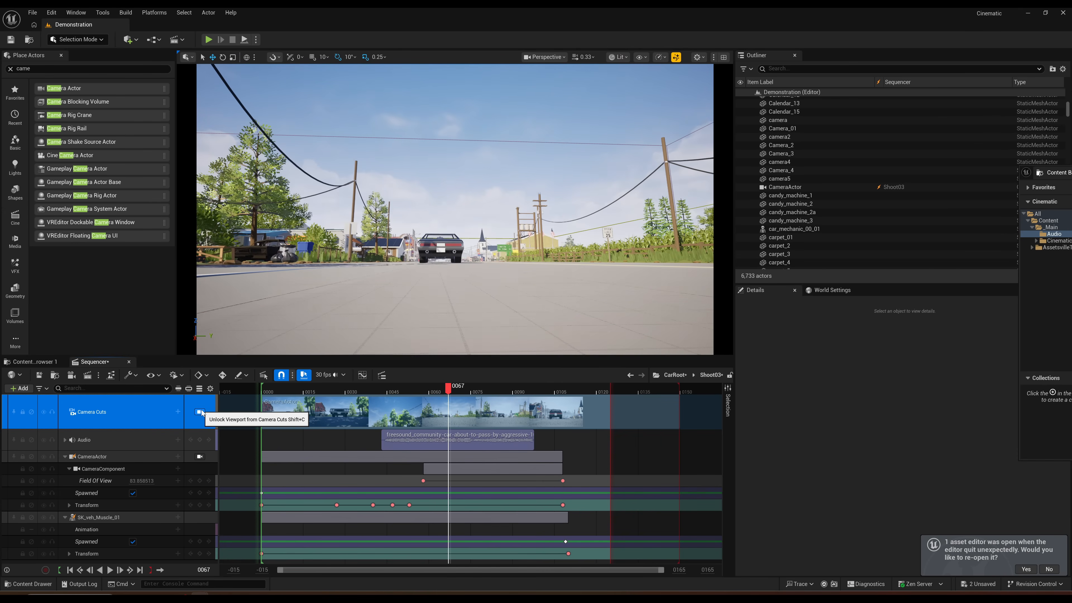
Step: Try starting the car sound at frame 12 and at about frame 44 of Shoot03, playing the shot for each placement
drag(448, 387, 294, 386)
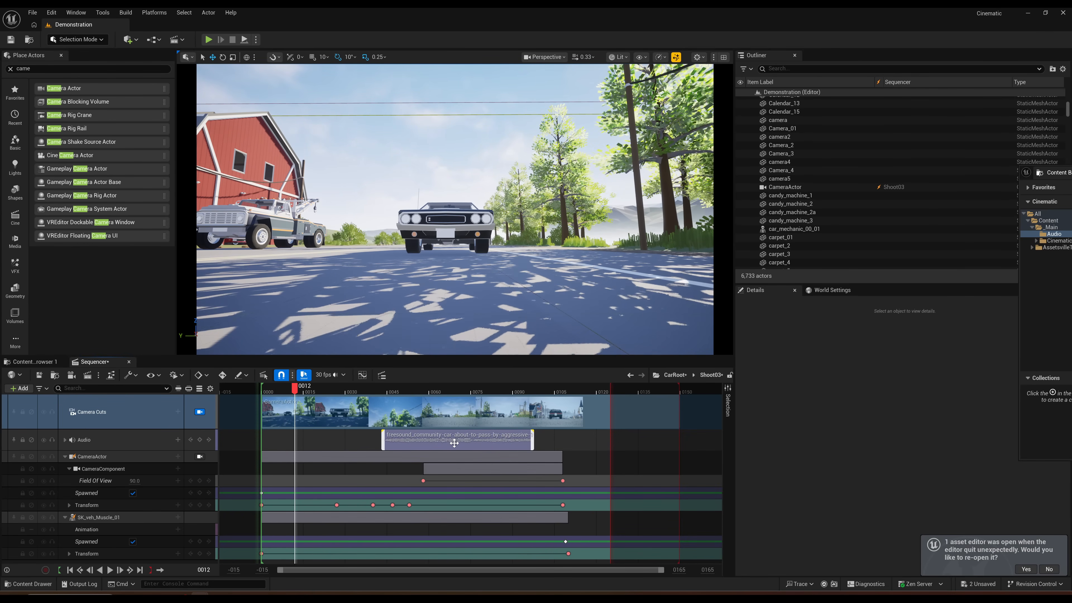
drag(451, 442, 364, 443)
key(space)
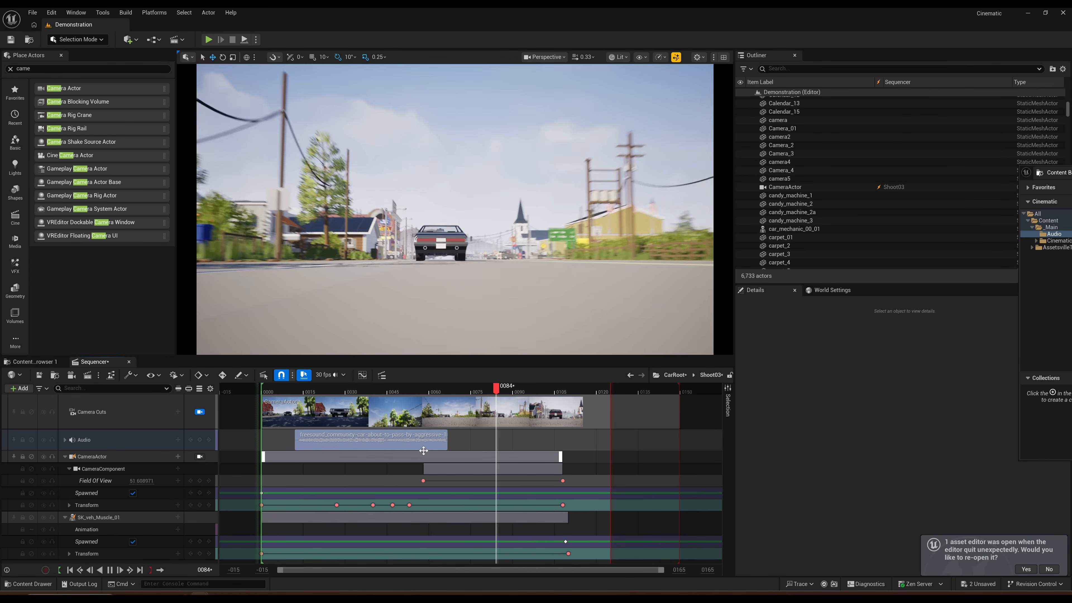
drag(401, 440, 490, 441)
click(263, 392)
key(space)
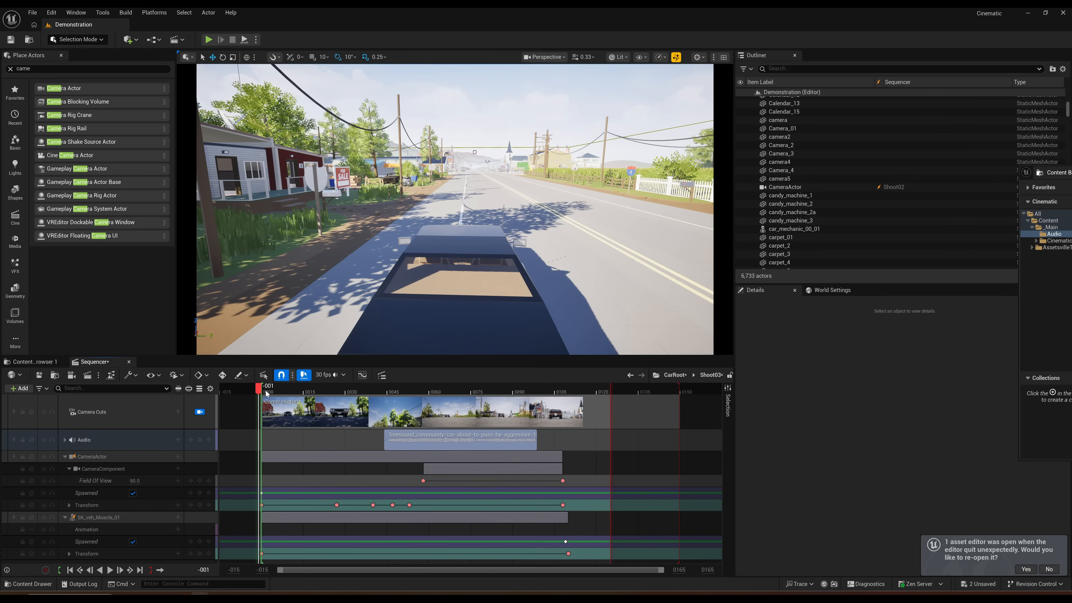
Step: Start Shoot03's car sound at frame 0, trim its end to frame 32, and save the CarRoot and Shoot03 sequences
key(space)
drag(436, 442, 315, 446)
click(267, 389)
key(space)
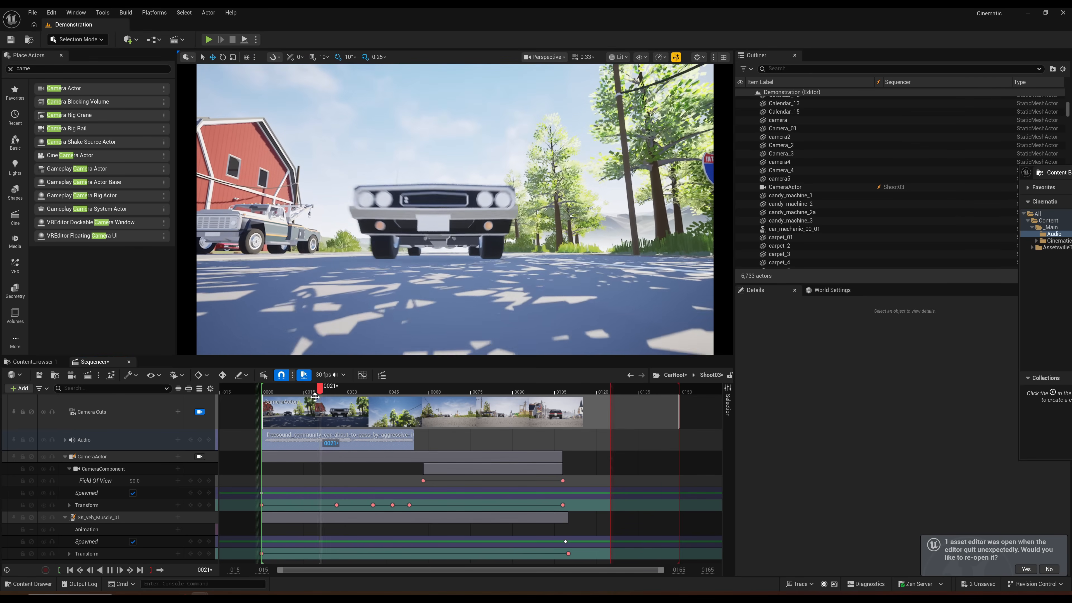
key(space)
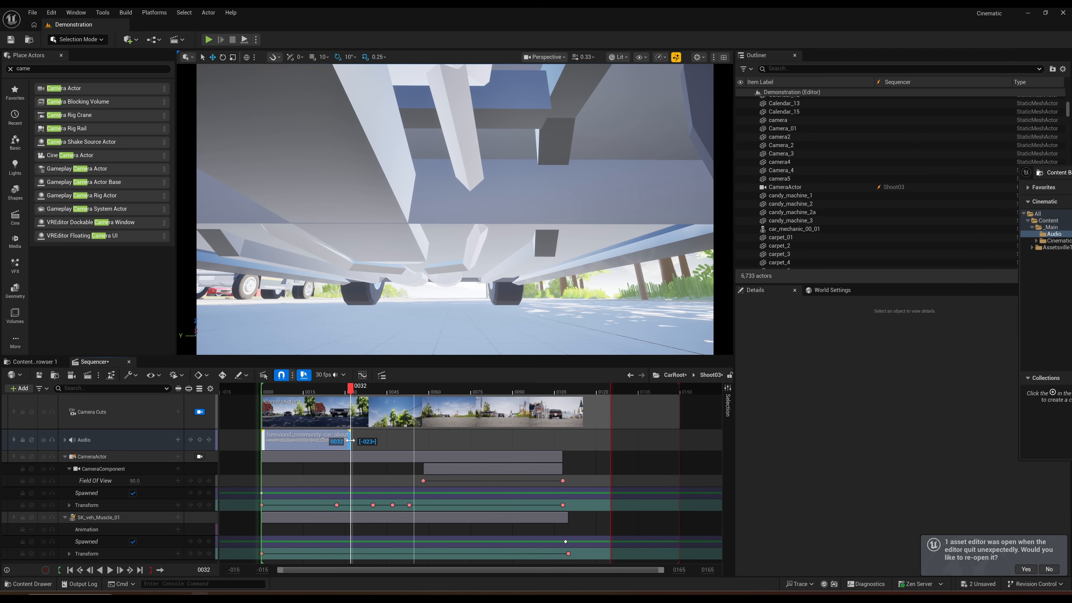
key(ctrl+s)
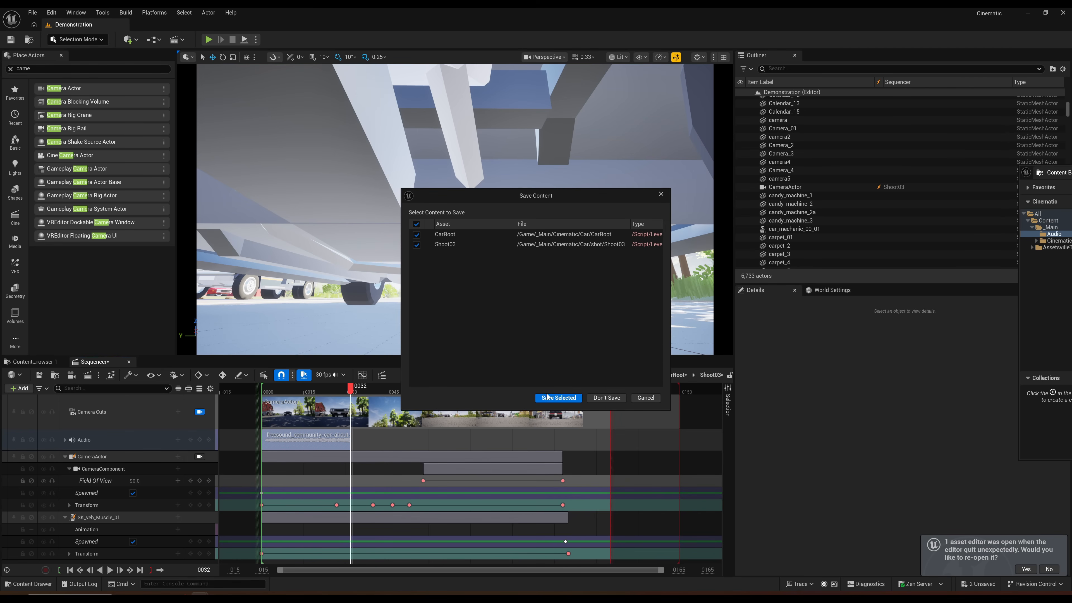
click(558, 398)
Step: Switch to the browser, dismiss the download thank-you message, and look over Pixabay's "car accelerating" sound results
key(alt+Tab)
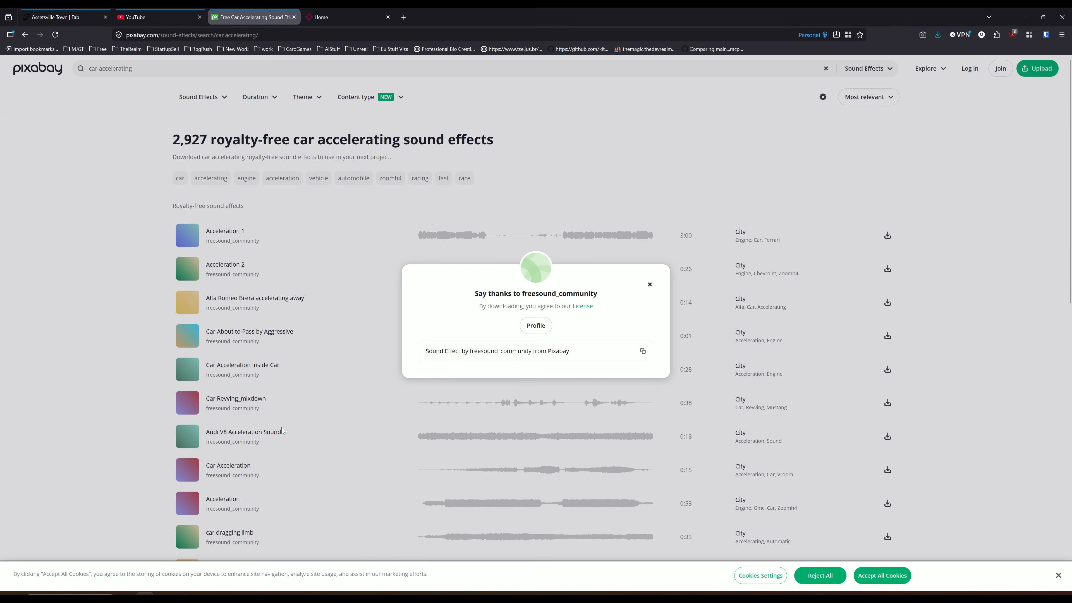
click(650, 284)
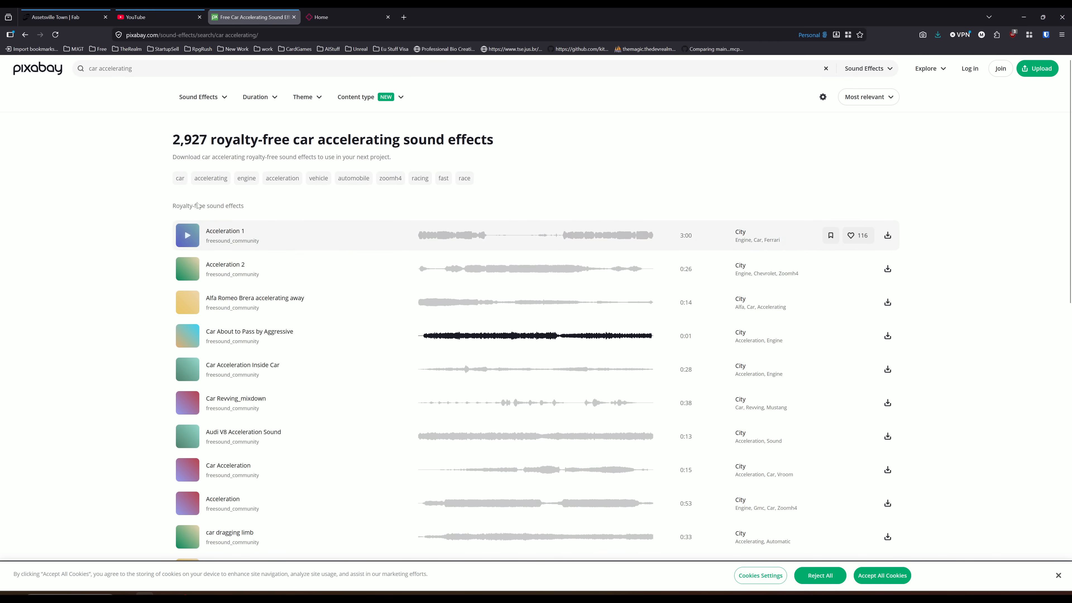
click(145, 68)
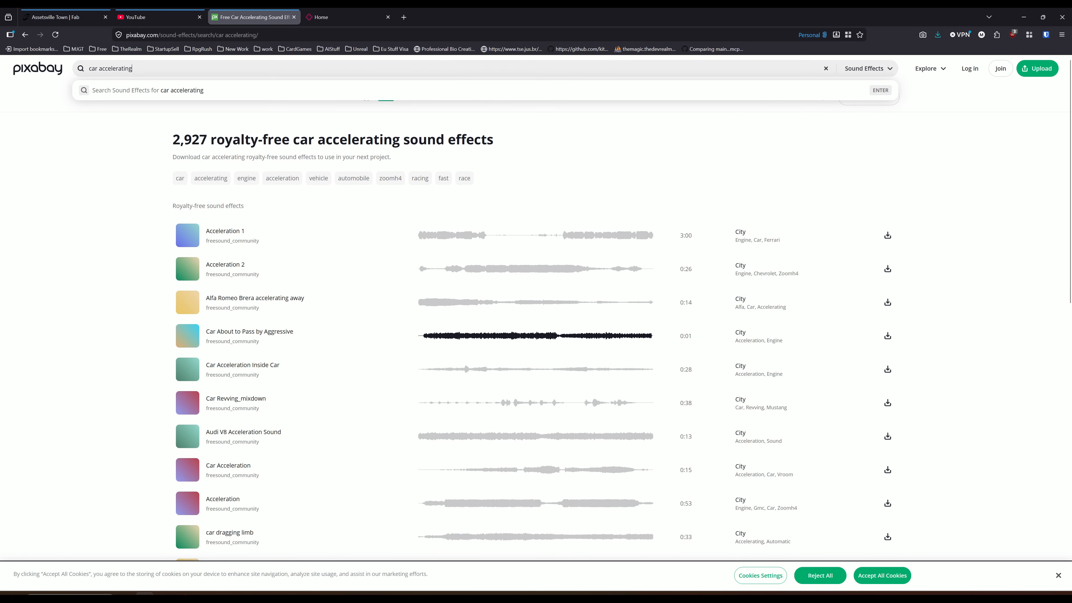
scroll(346, 437, down, 10)
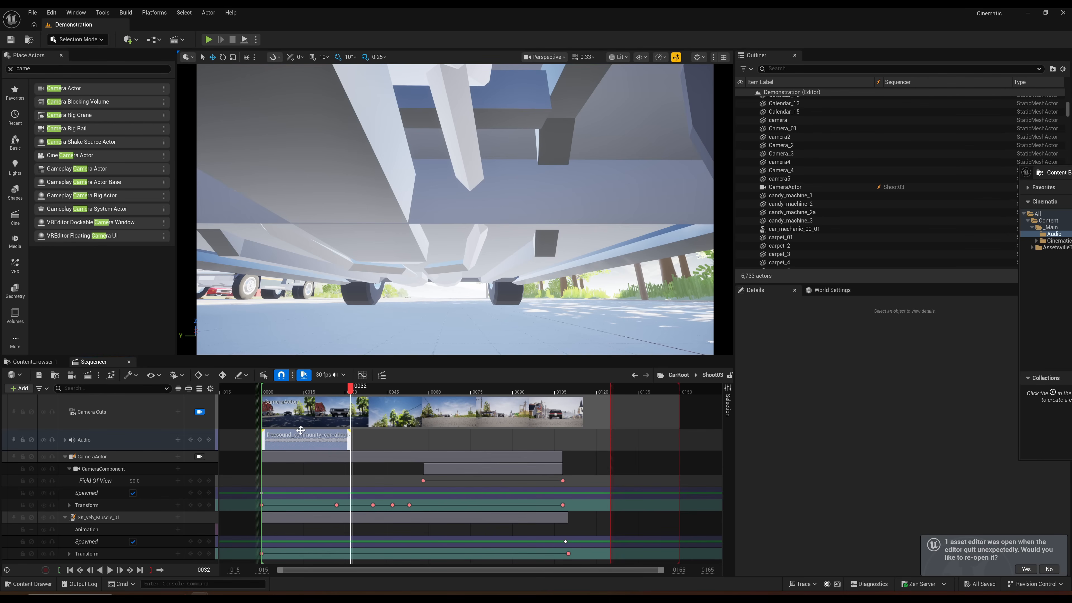
Step: Play Shoot03 in Unreal, return to the CarRoot sequence, and play the full cinematic
click(110, 570)
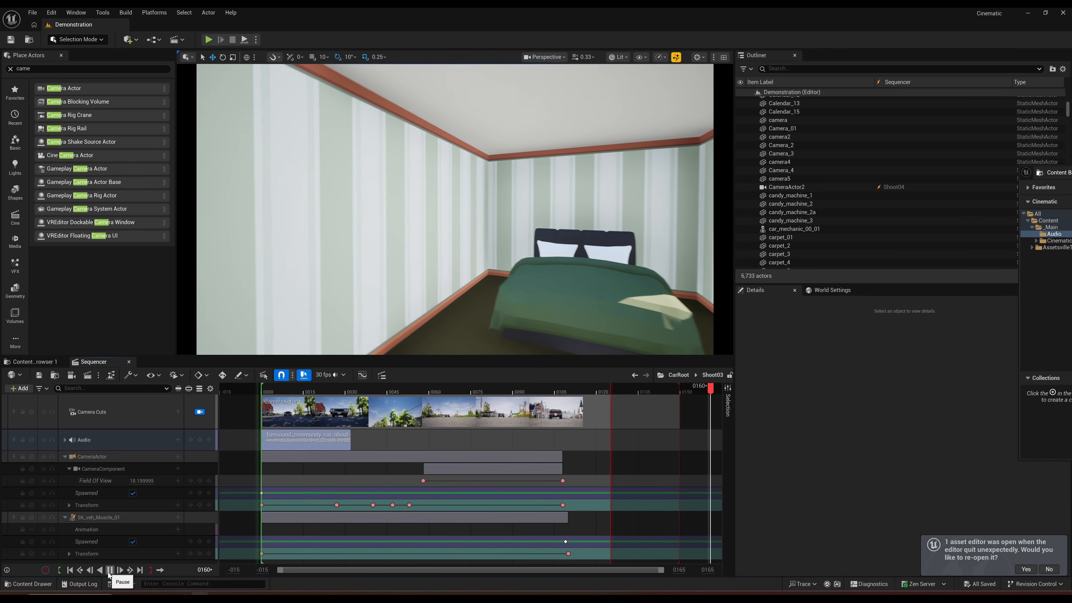
click(109, 569)
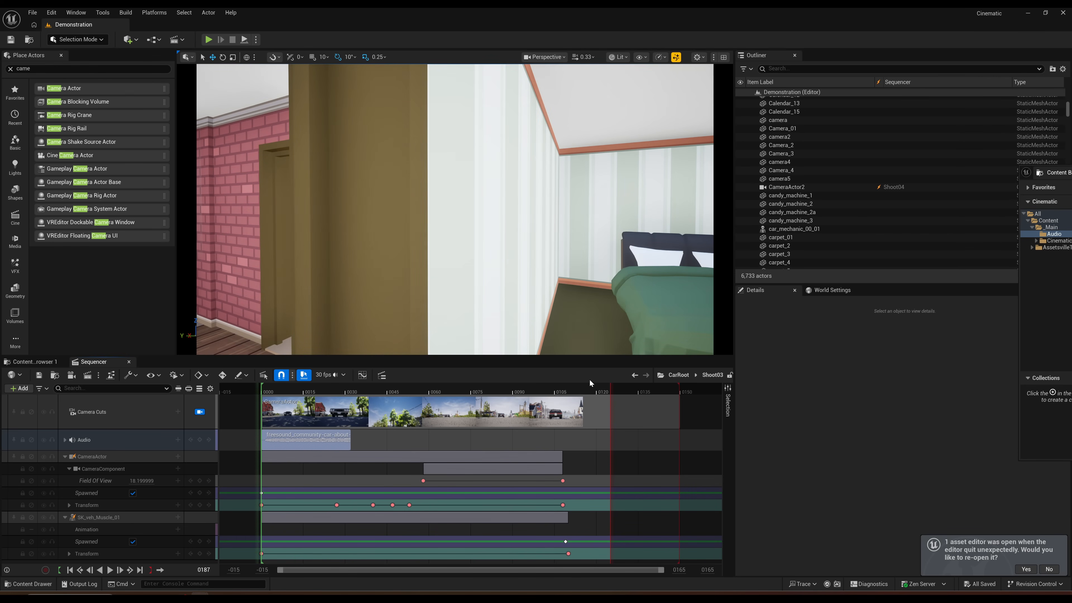
click(637, 375)
click(109, 573)
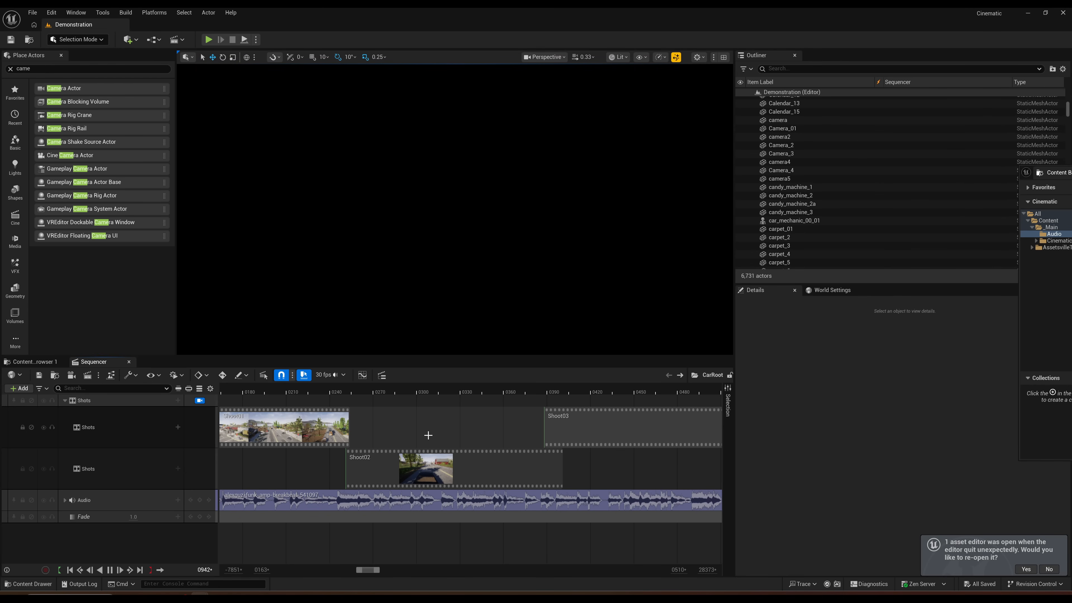
key(space)
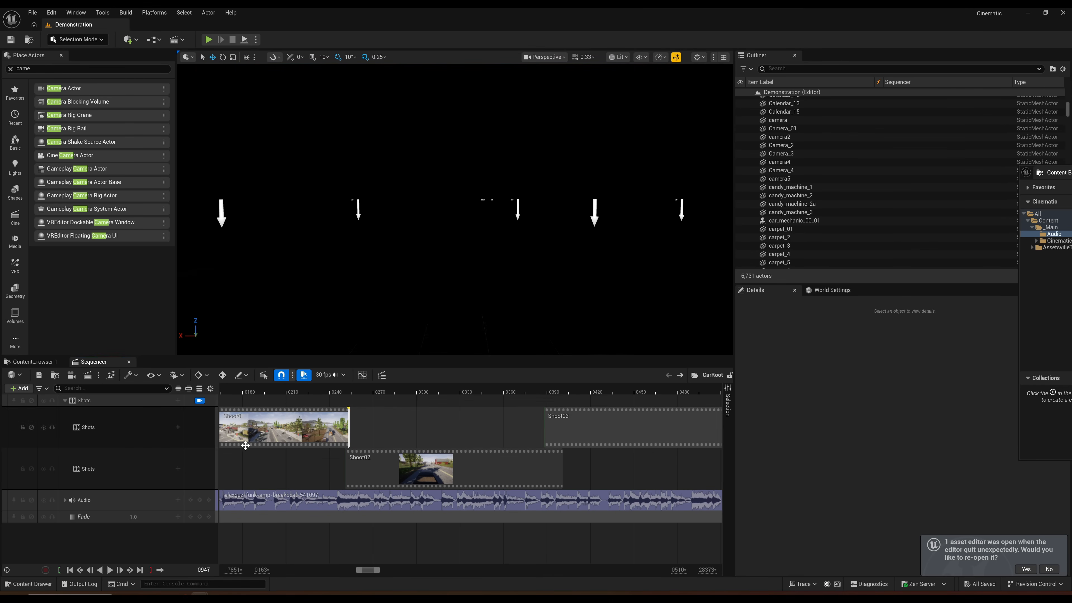
Step: Delete the three leftover shots placed far beyond Shoot05 in the CarRoot sequence
ctrl+scroll(311, 442, down, 6)
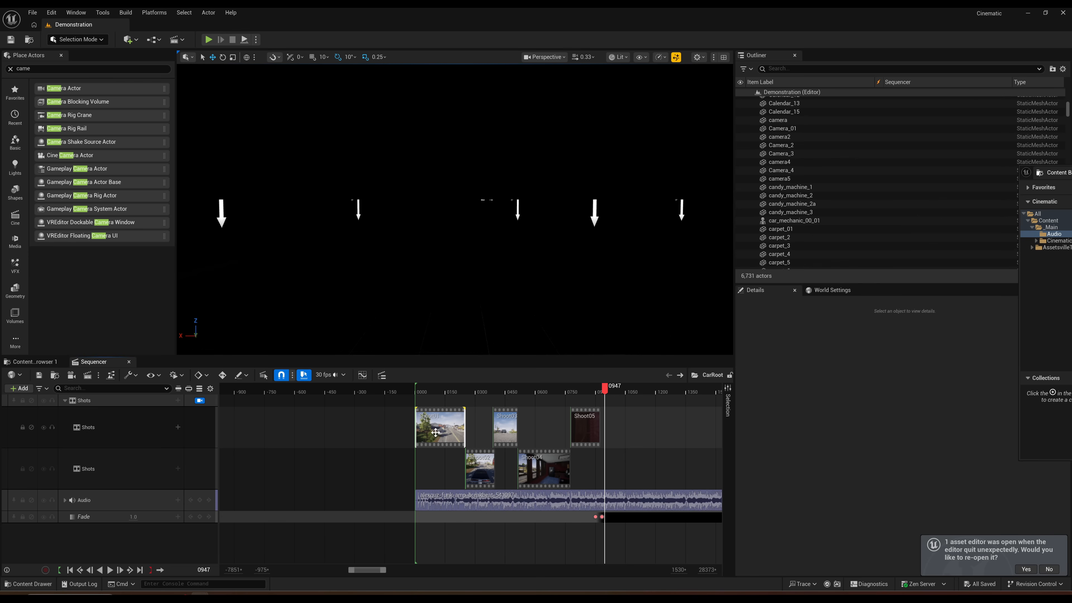
ctrl+scroll(342, 430, down, 4)
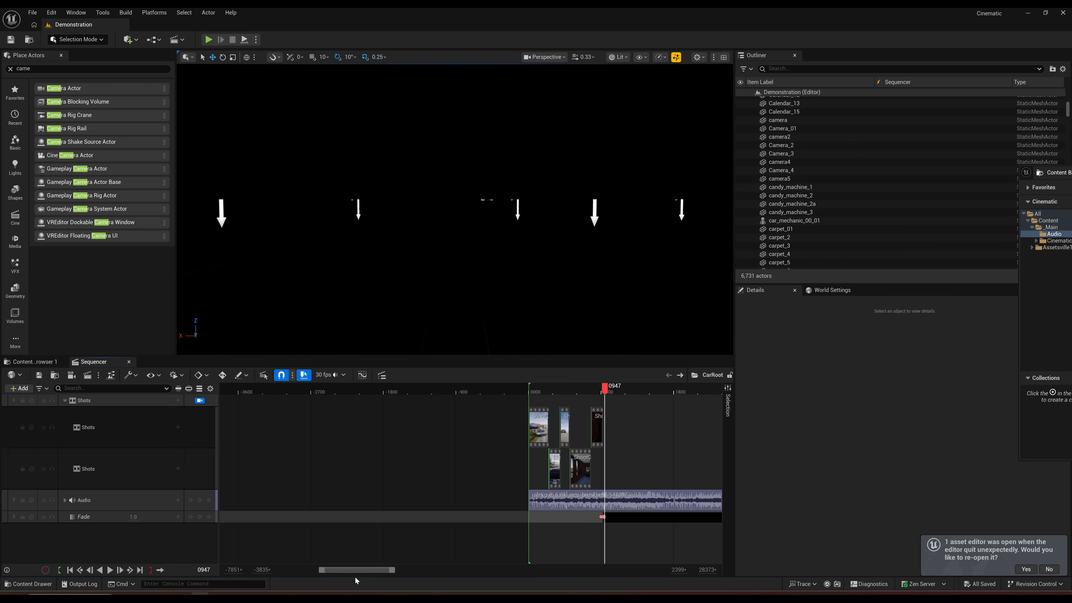
drag(392, 571, 564, 576)
click(496, 426)
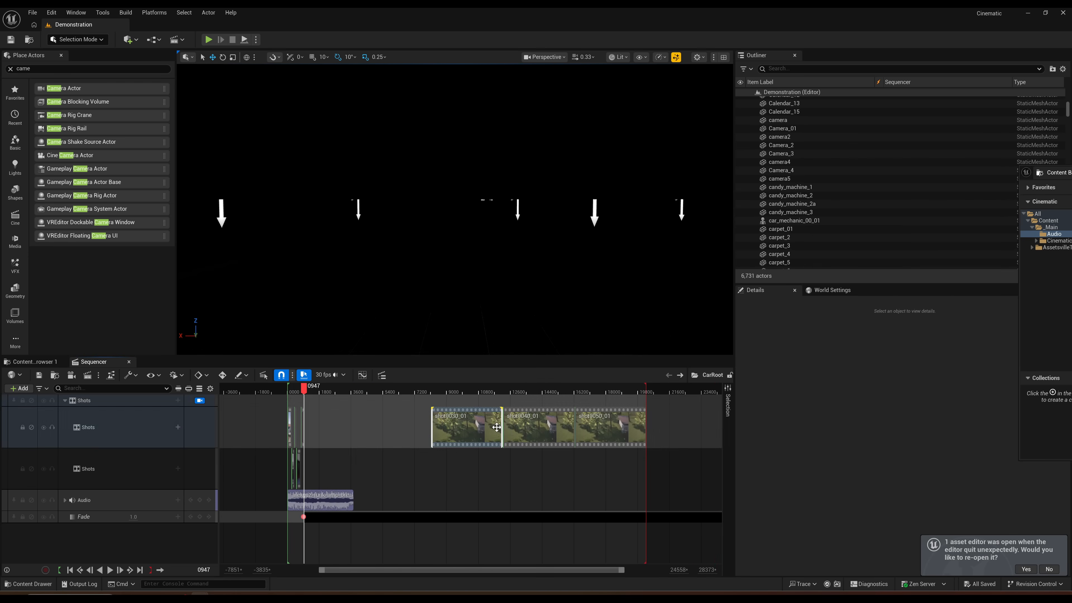
key(Delete)
click(529, 425)
key(Delete)
click(591, 424)
key(Delete)
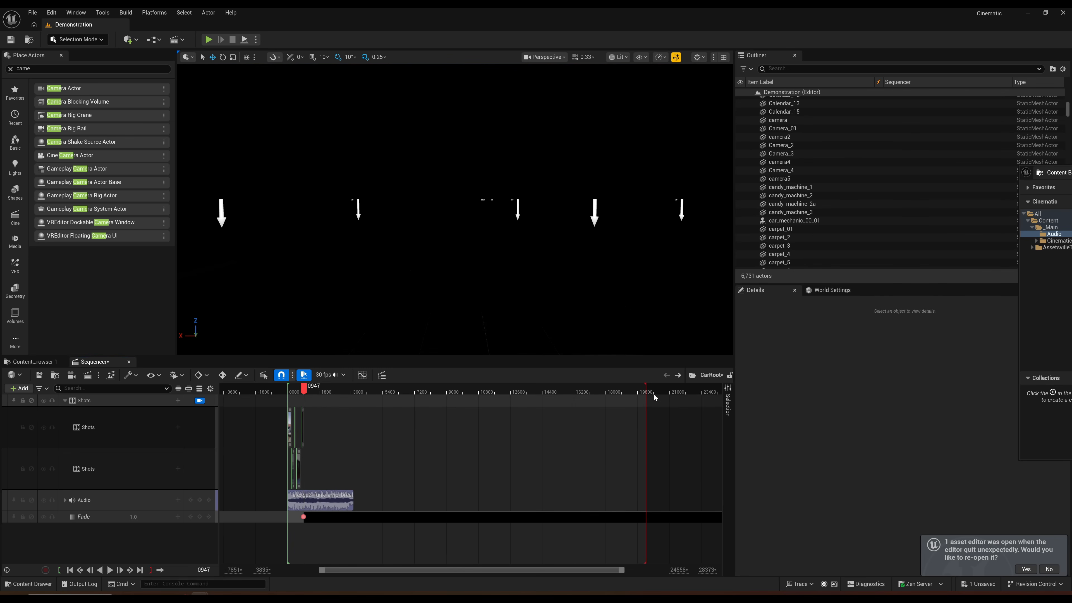
Step: Set CarRoot's playback range to end at frame 947 and save the sequence
drag(643, 387, 304, 387)
ctrl+scroll(366, 493, up, 15)
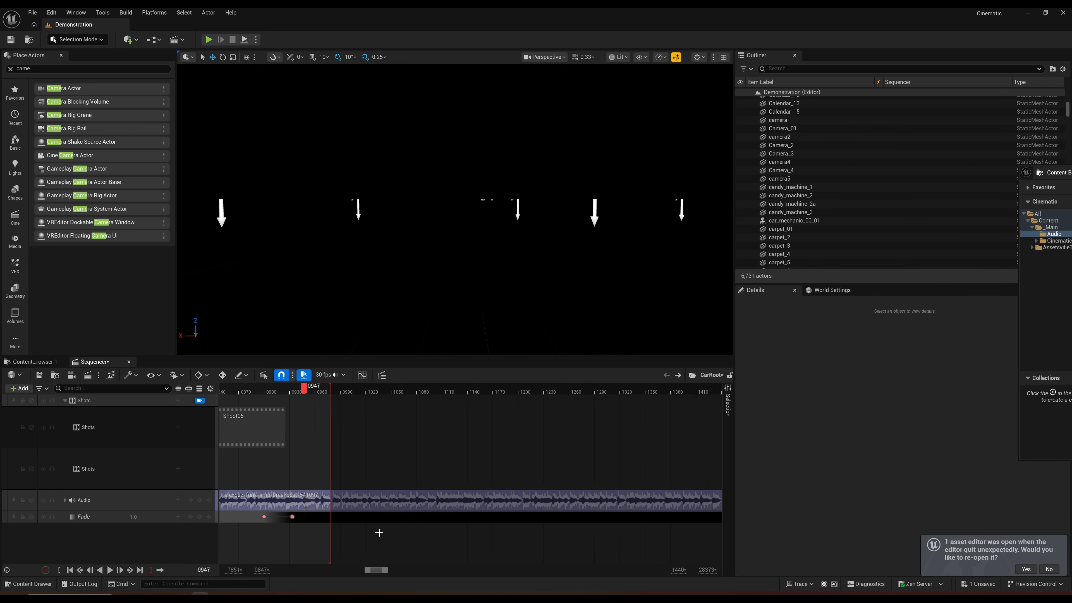
mouse_move(381, 386)
mouse_down()
mouse_move(260, 393)
mouse_move(306, 402)
mouse_up()
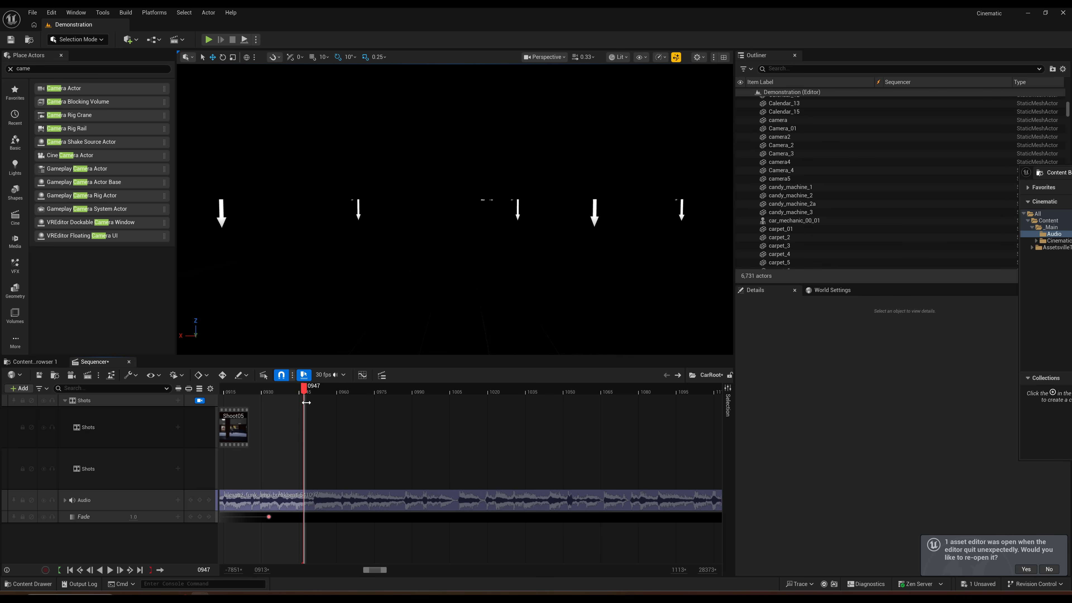
key(ctrl+s)
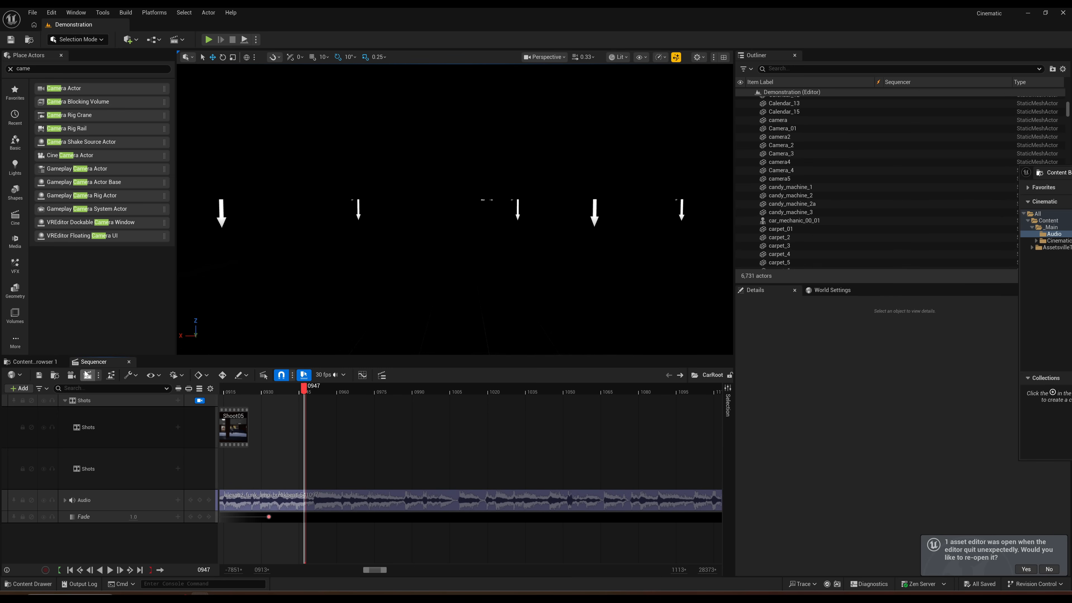
Step: Play the CarRoot sequence from its beginning
drag(375, 570, 406, 570)
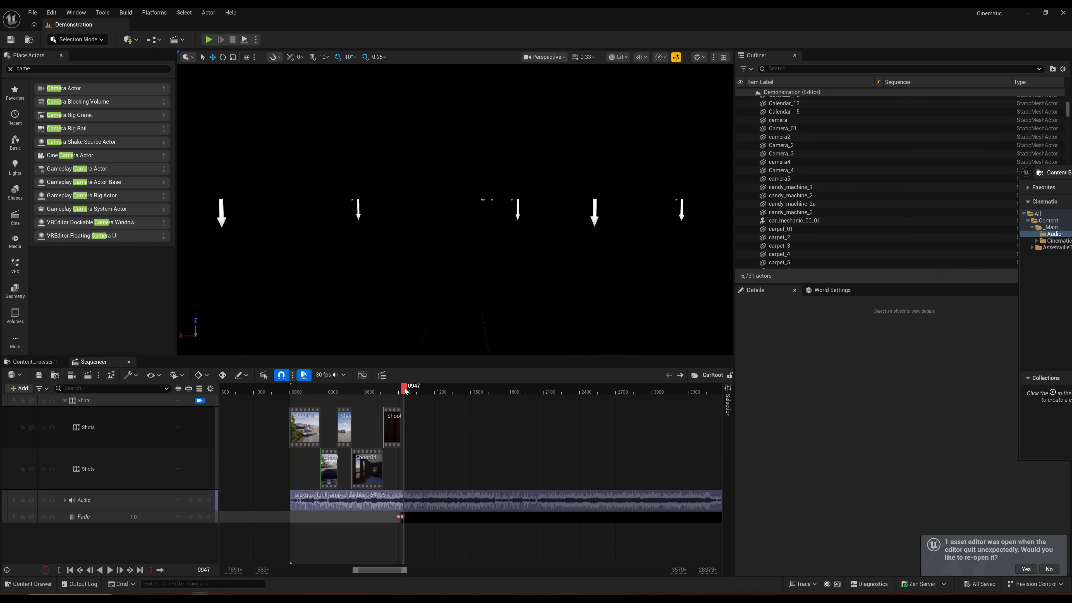
drag(408, 387, 288, 390)
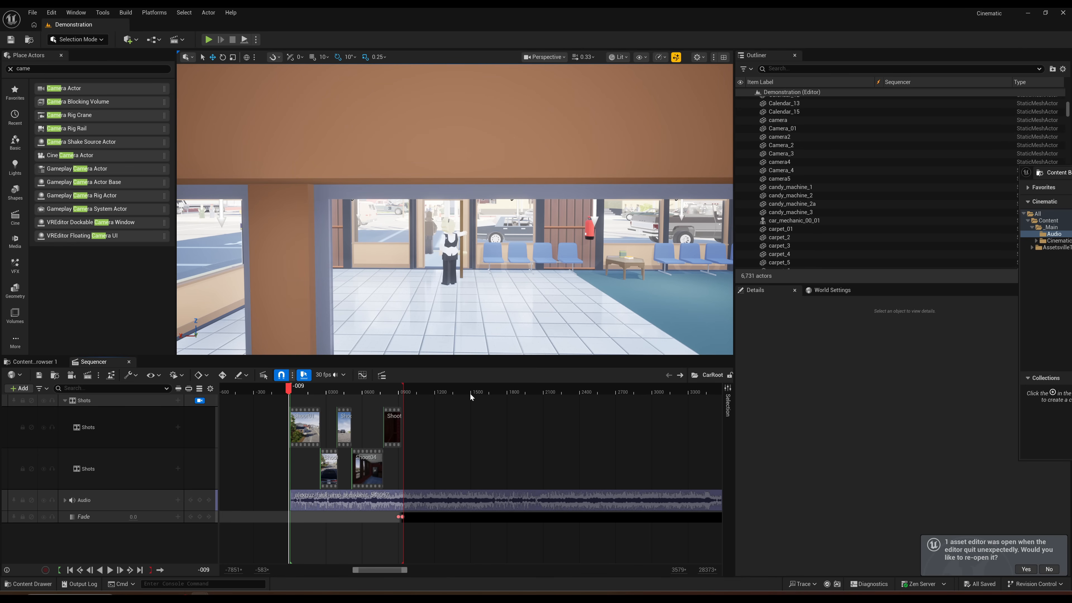
key(space)
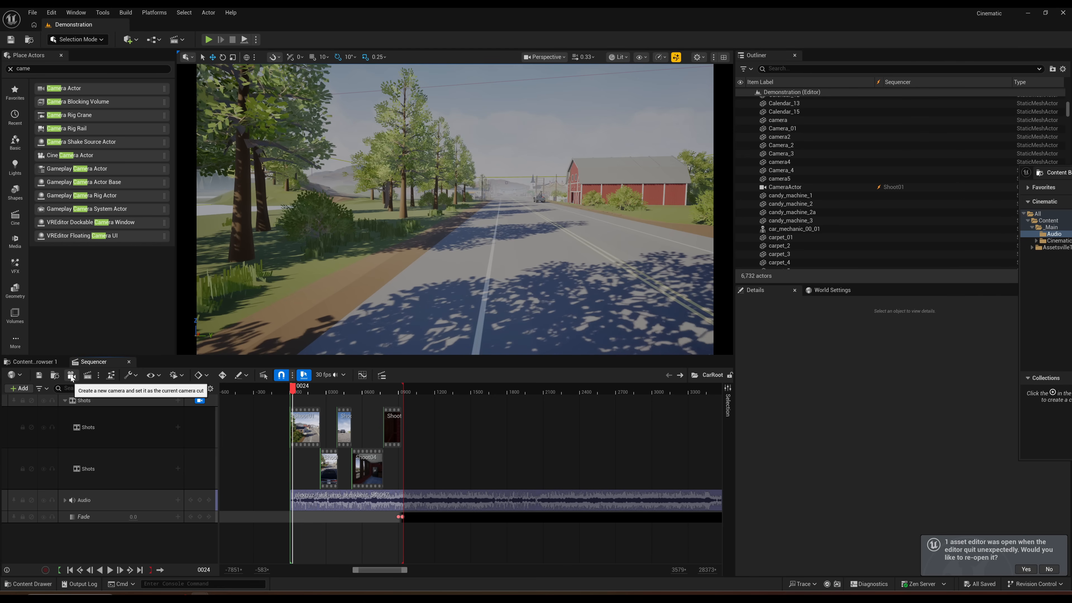
Step: Examine the image output, audio output and resolution options in CarRoot's movie render settings without starting a capture
click(88, 376)
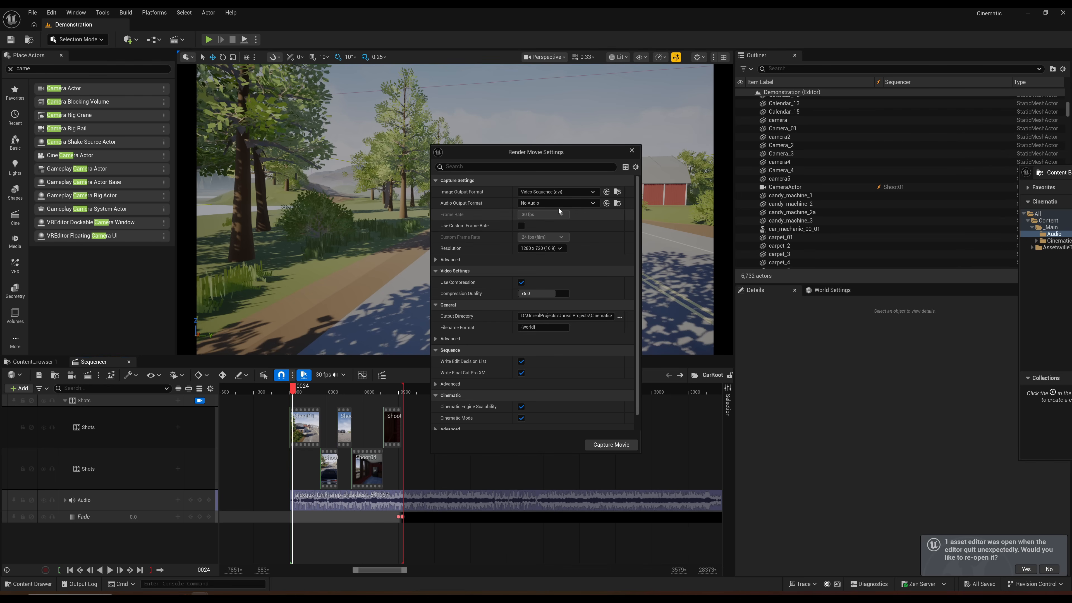
click(567, 192)
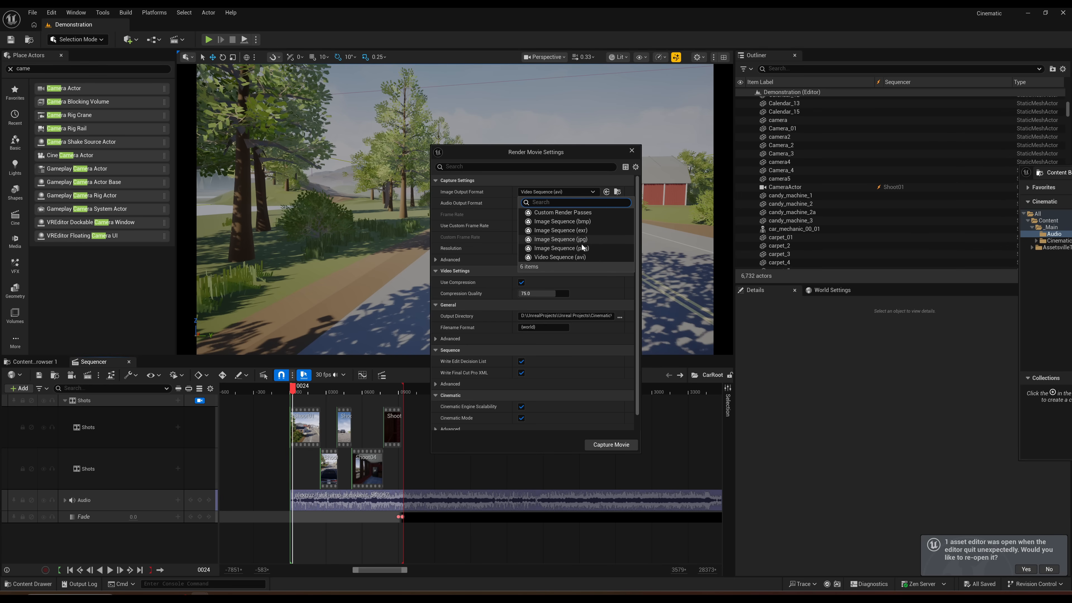
click(553, 175)
click(558, 204)
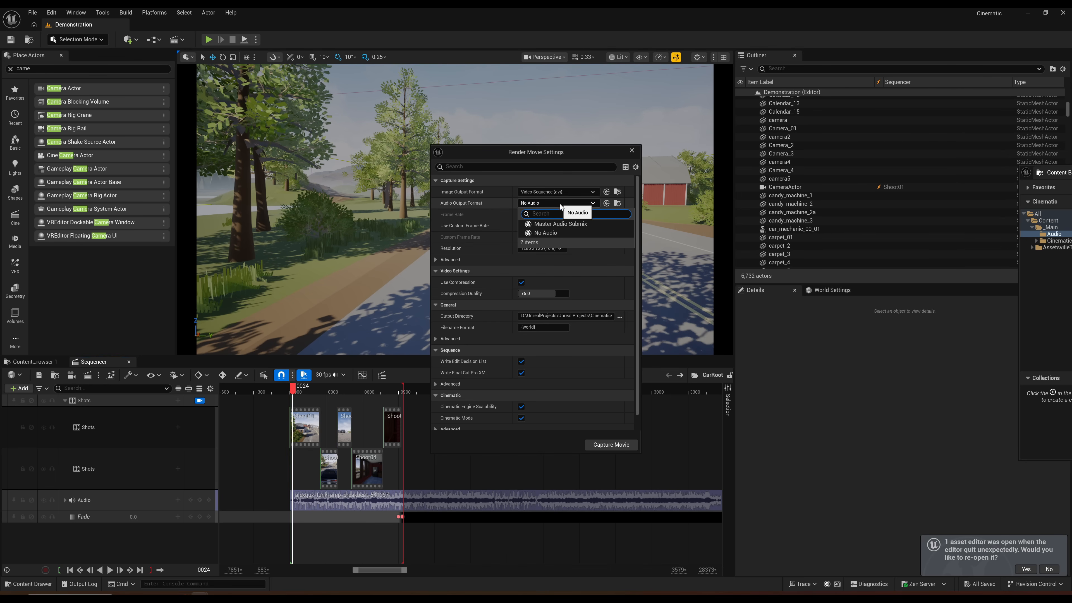
click(498, 244)
click(540, 248)
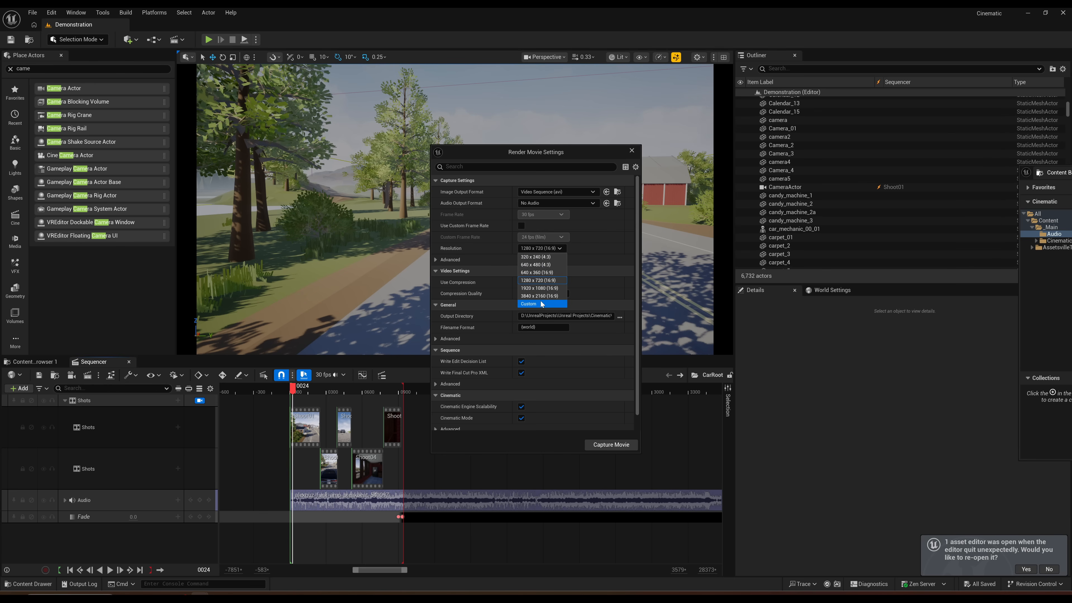
click(632, 150)
click(631, 150)
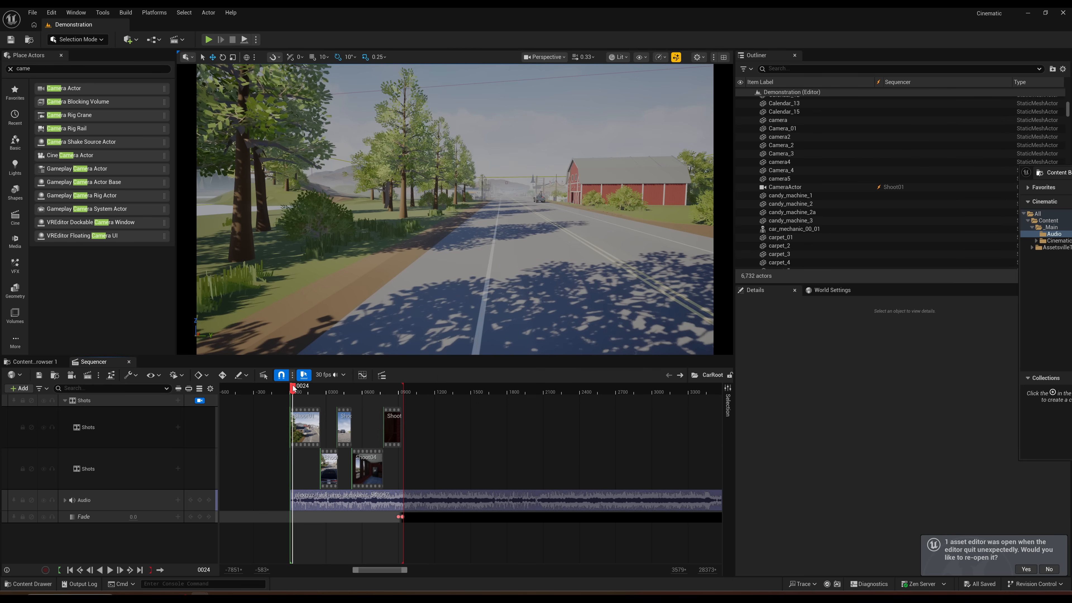
Step: Scrub through CarRoot to frame 902 and play part of Shoot04 to review it
drag(293, 387, 398, 392)
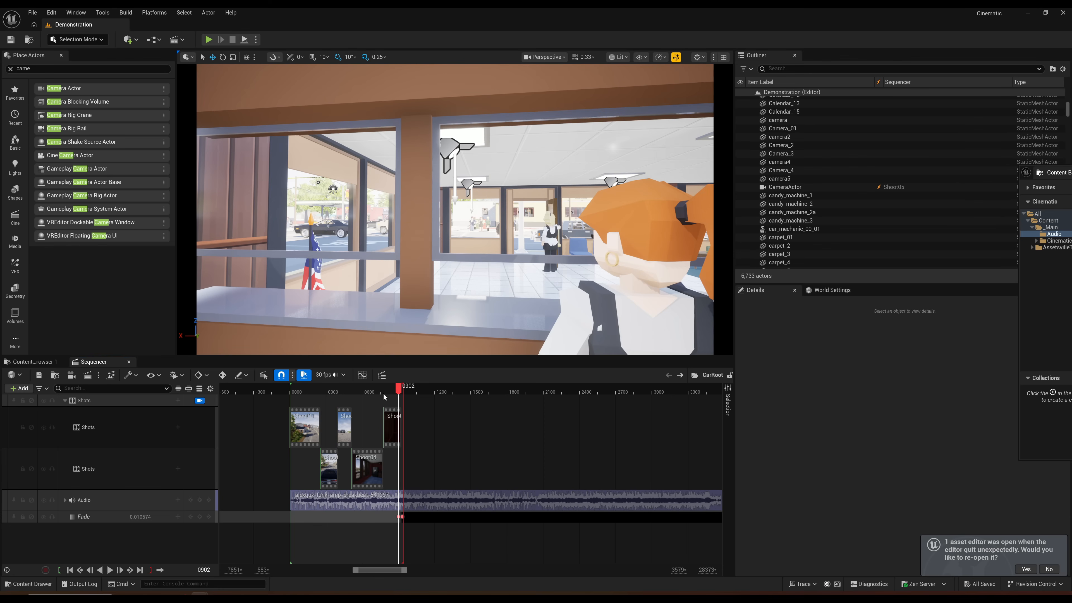
click(364, 392)
key(space)
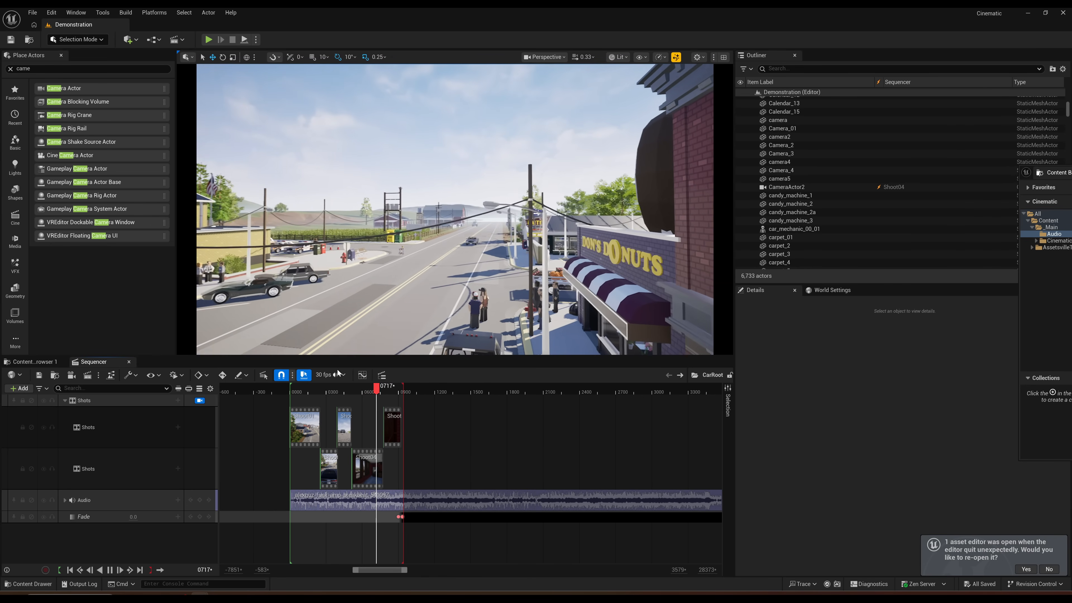
key(space)
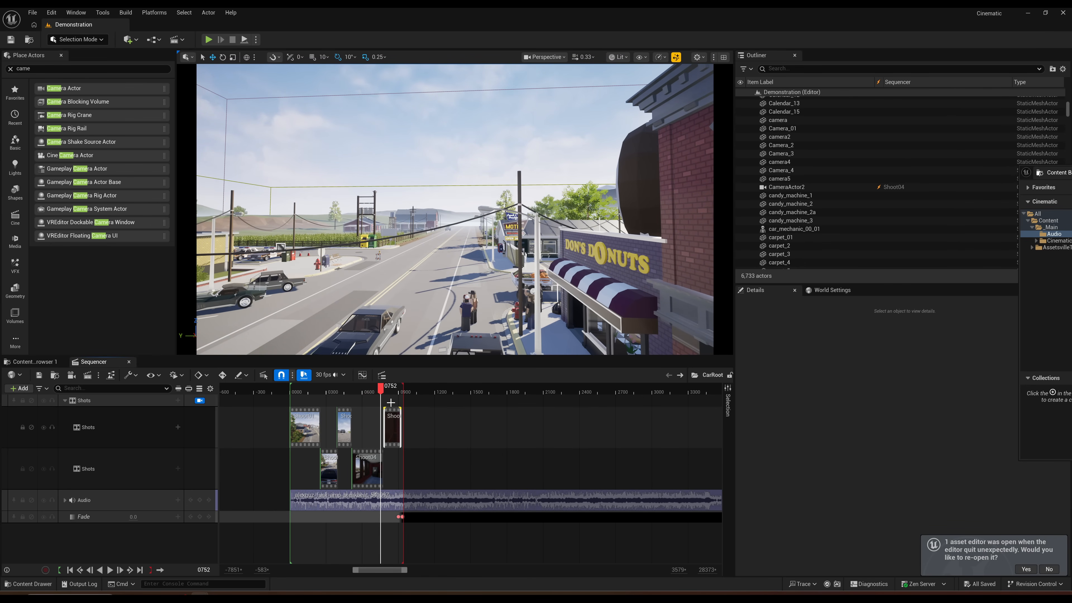
Step: Review the CarRoot playback from the end of Shoot04 into the following shot, and open the Shoot04 shot sequence
key(space)
key(space)
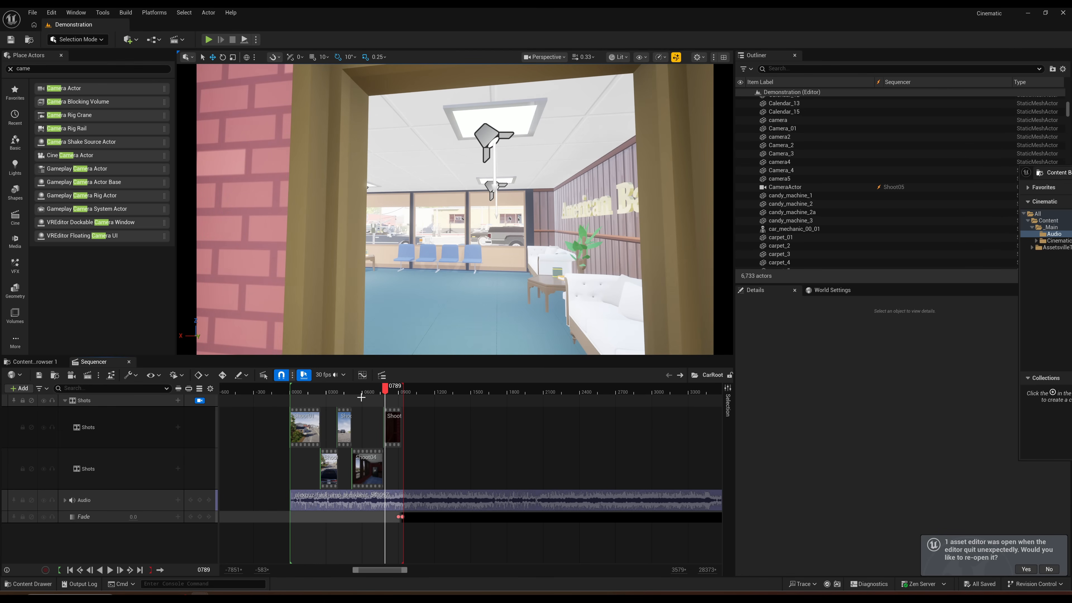
click(362, 390)
double_click(368, 468)
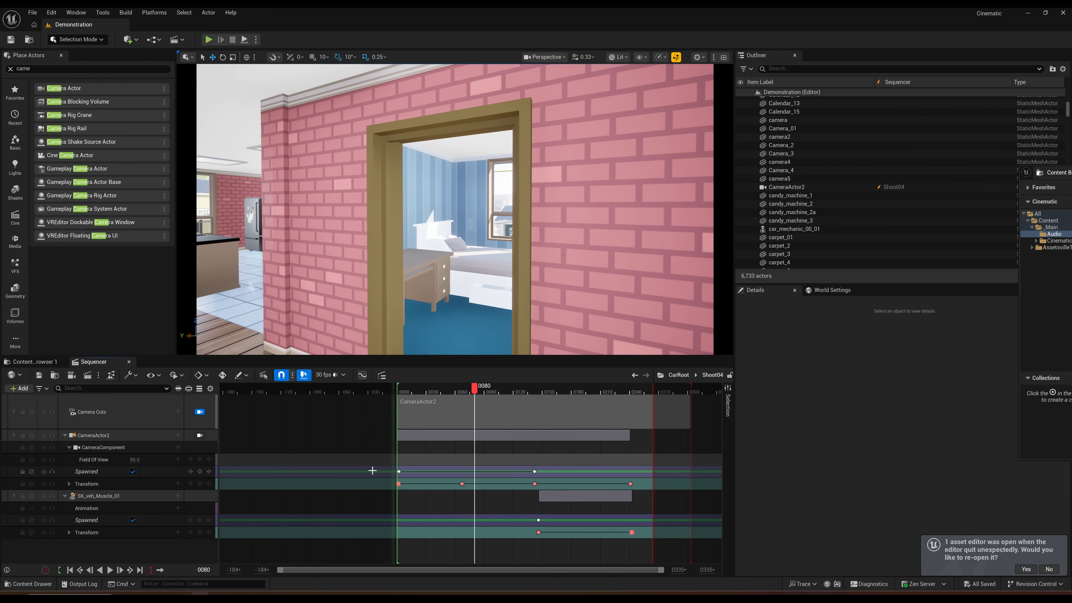
Step: Select the muscle car driving down the street and add a transform key for it at frame 217 of Shoot04
drag(474, 392, 607, 395)
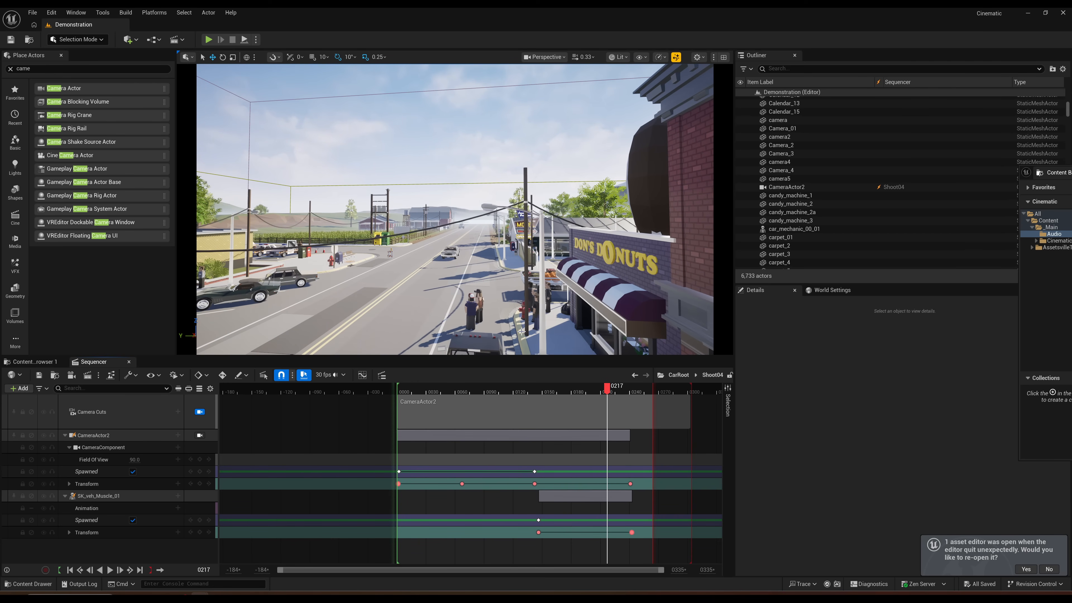
click(449, 253)
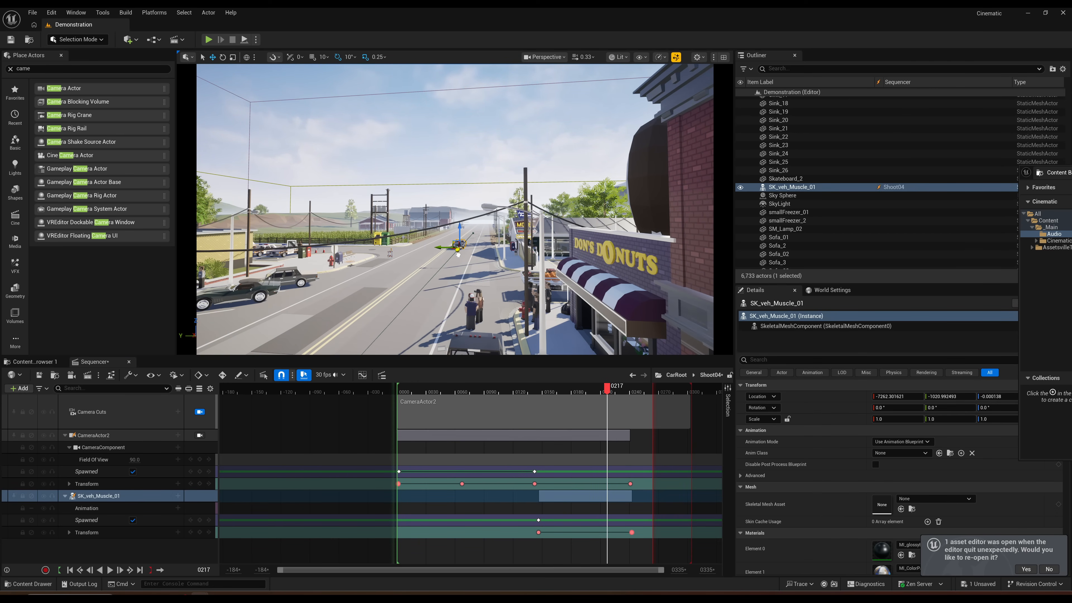
click(202, 532)
click(199, 532)
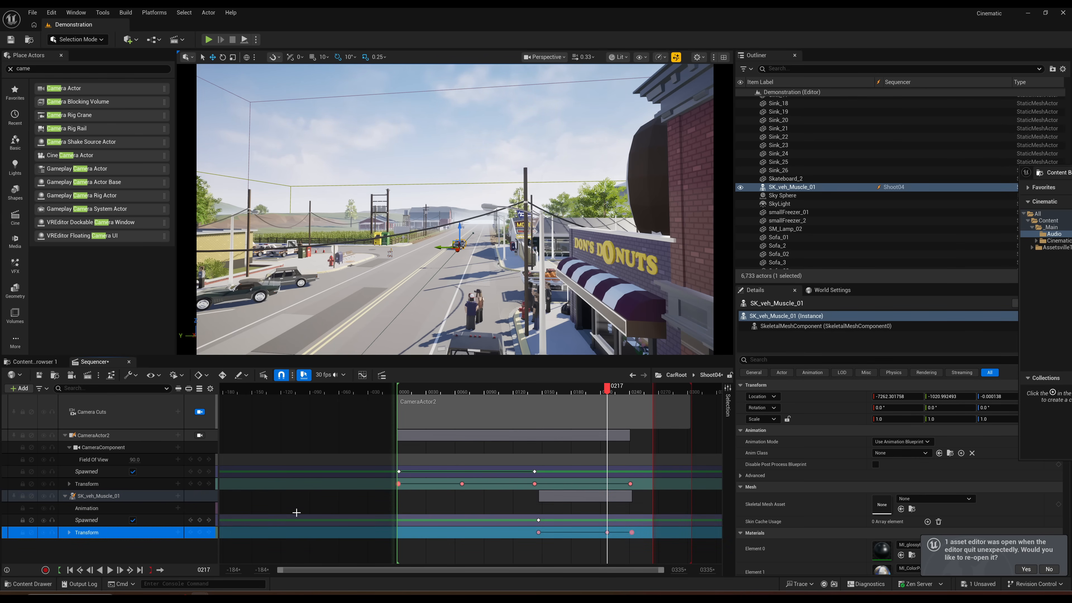
Step: Move the muscle car back along the road to about X -4685 at frame 238, key its transform, and play the result
key(space)
key(space)
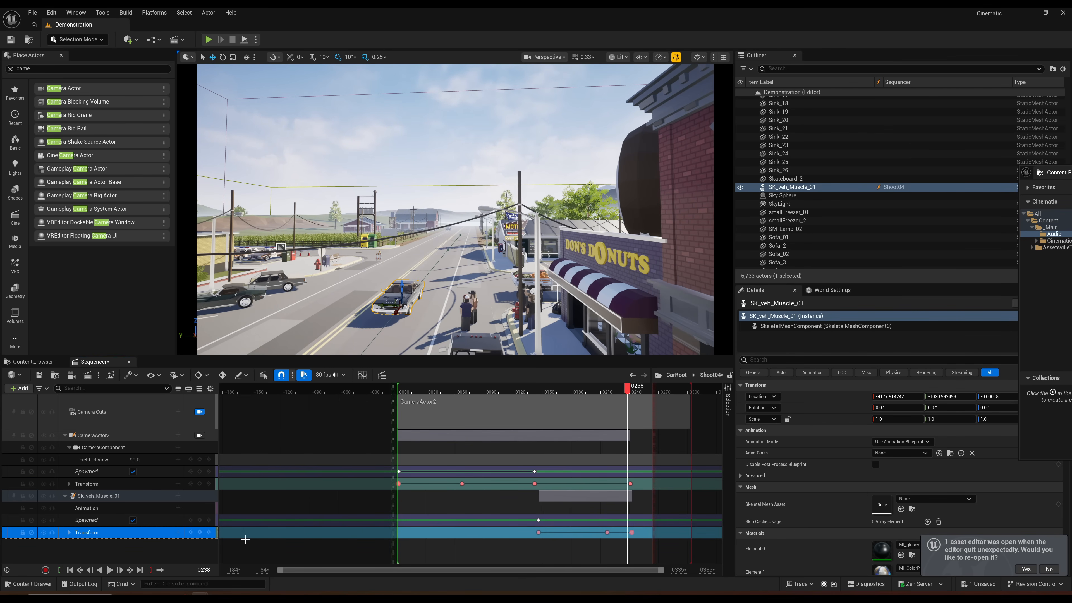
click(199, 532)
drag(398, 313, 409, 312)
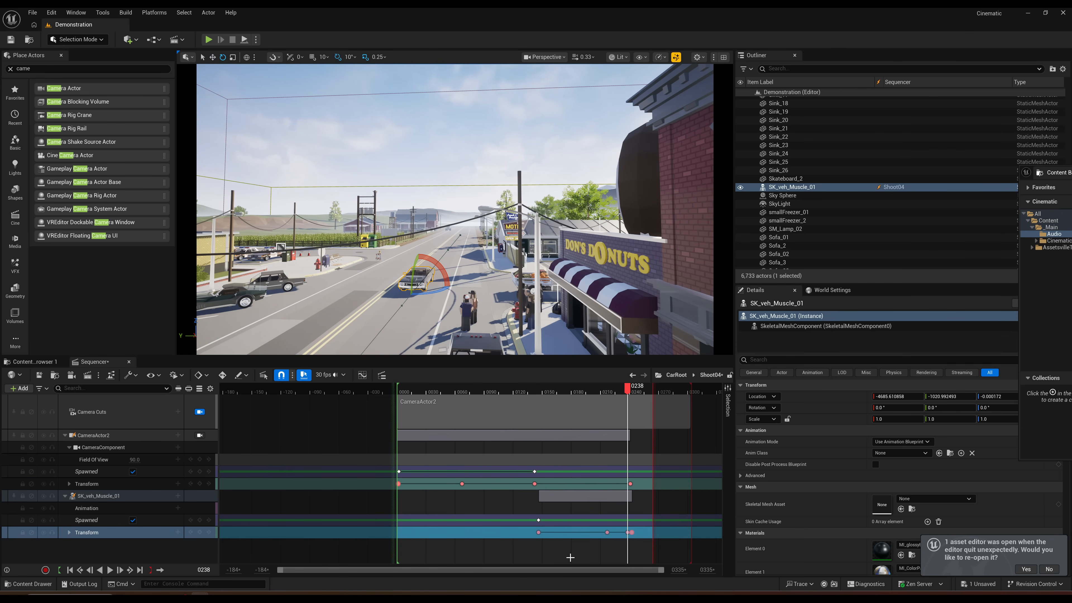
click(200, 532)
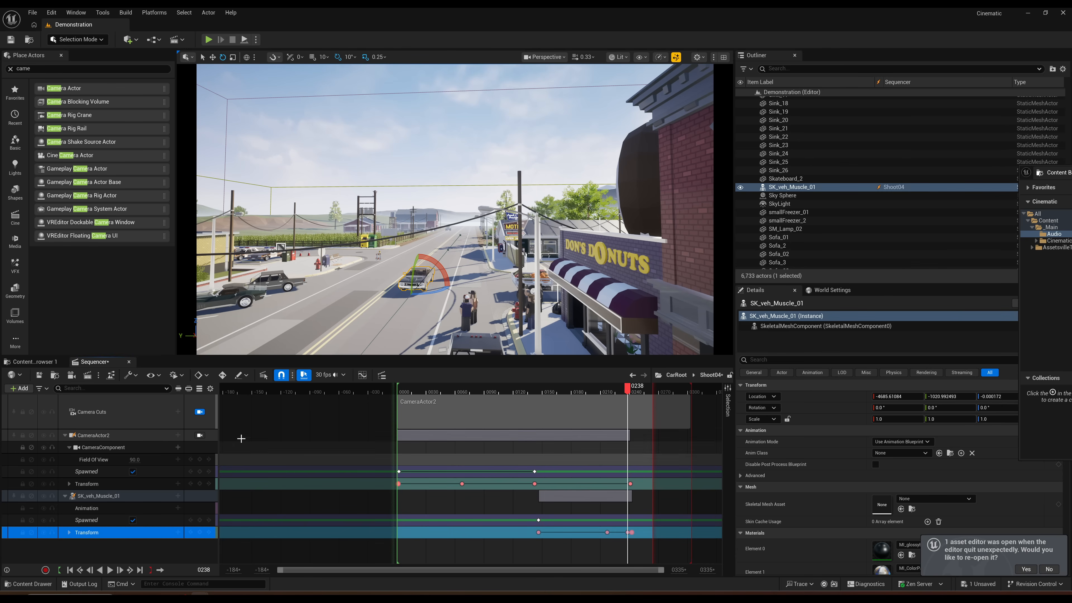
click(110, 572)
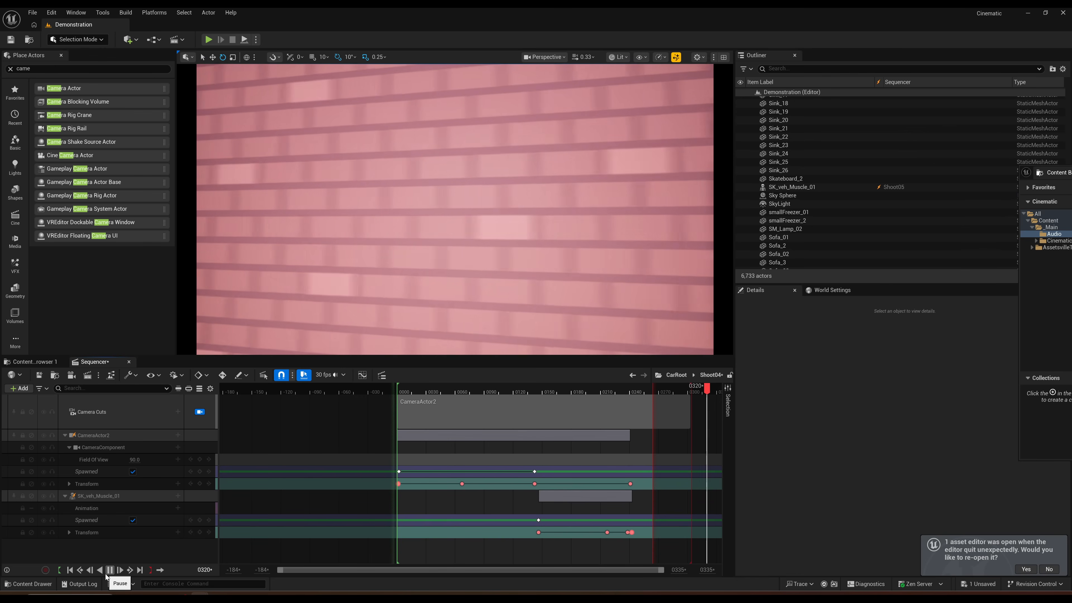
click(110, 570)
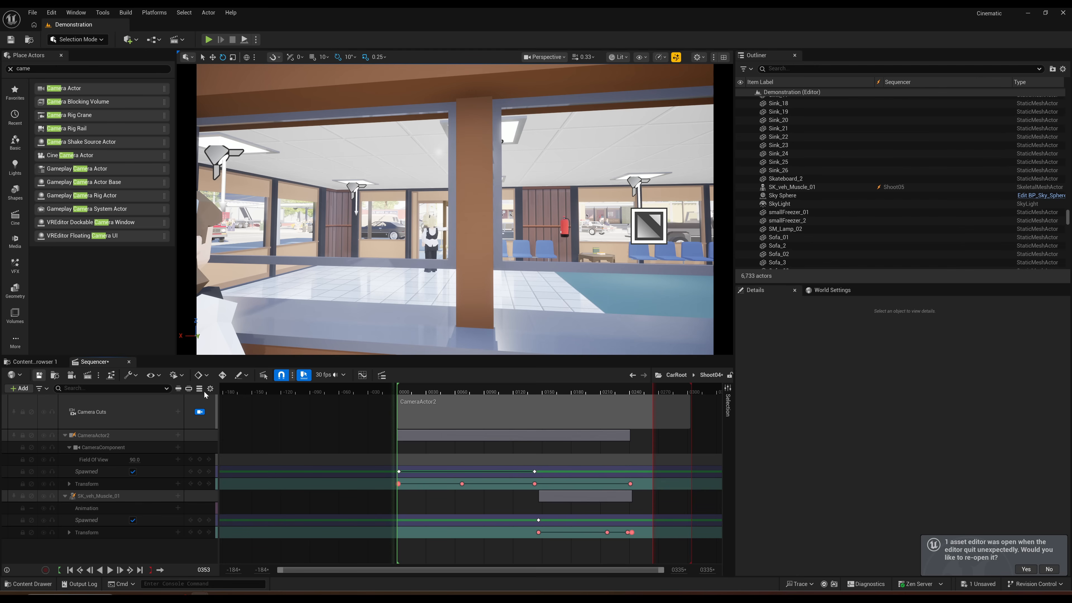
Step: Show the contents of the project's _Main folder in the Content Browser
click(34, 362)
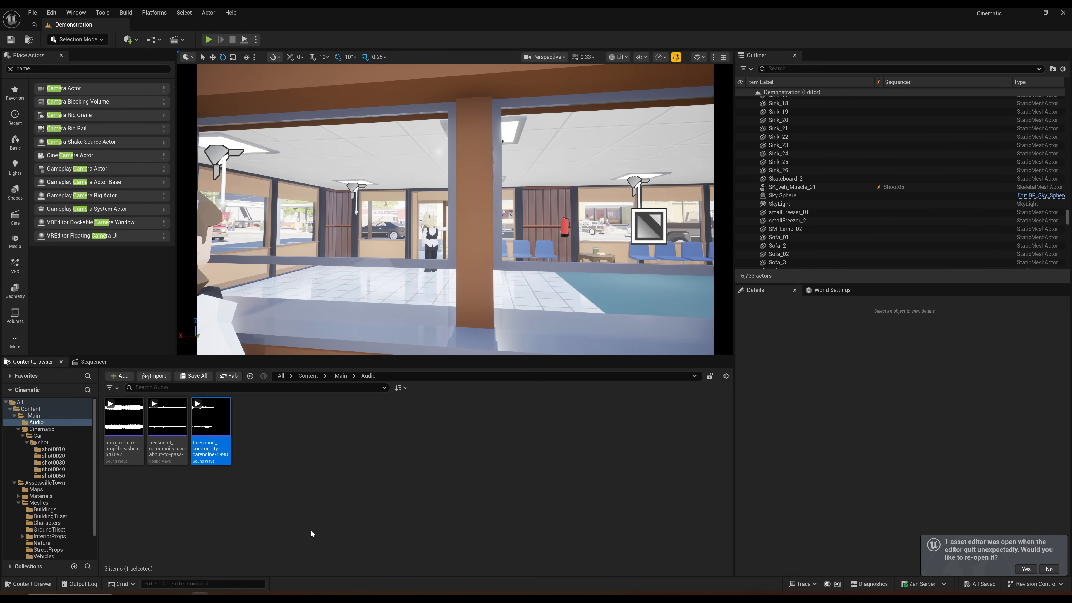
click(335, 376)
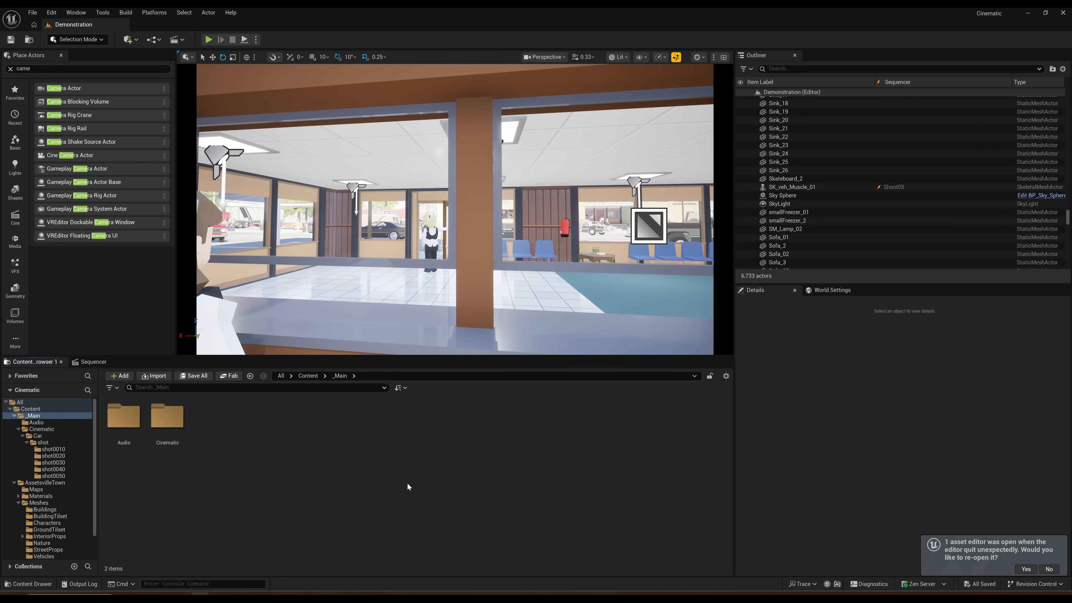